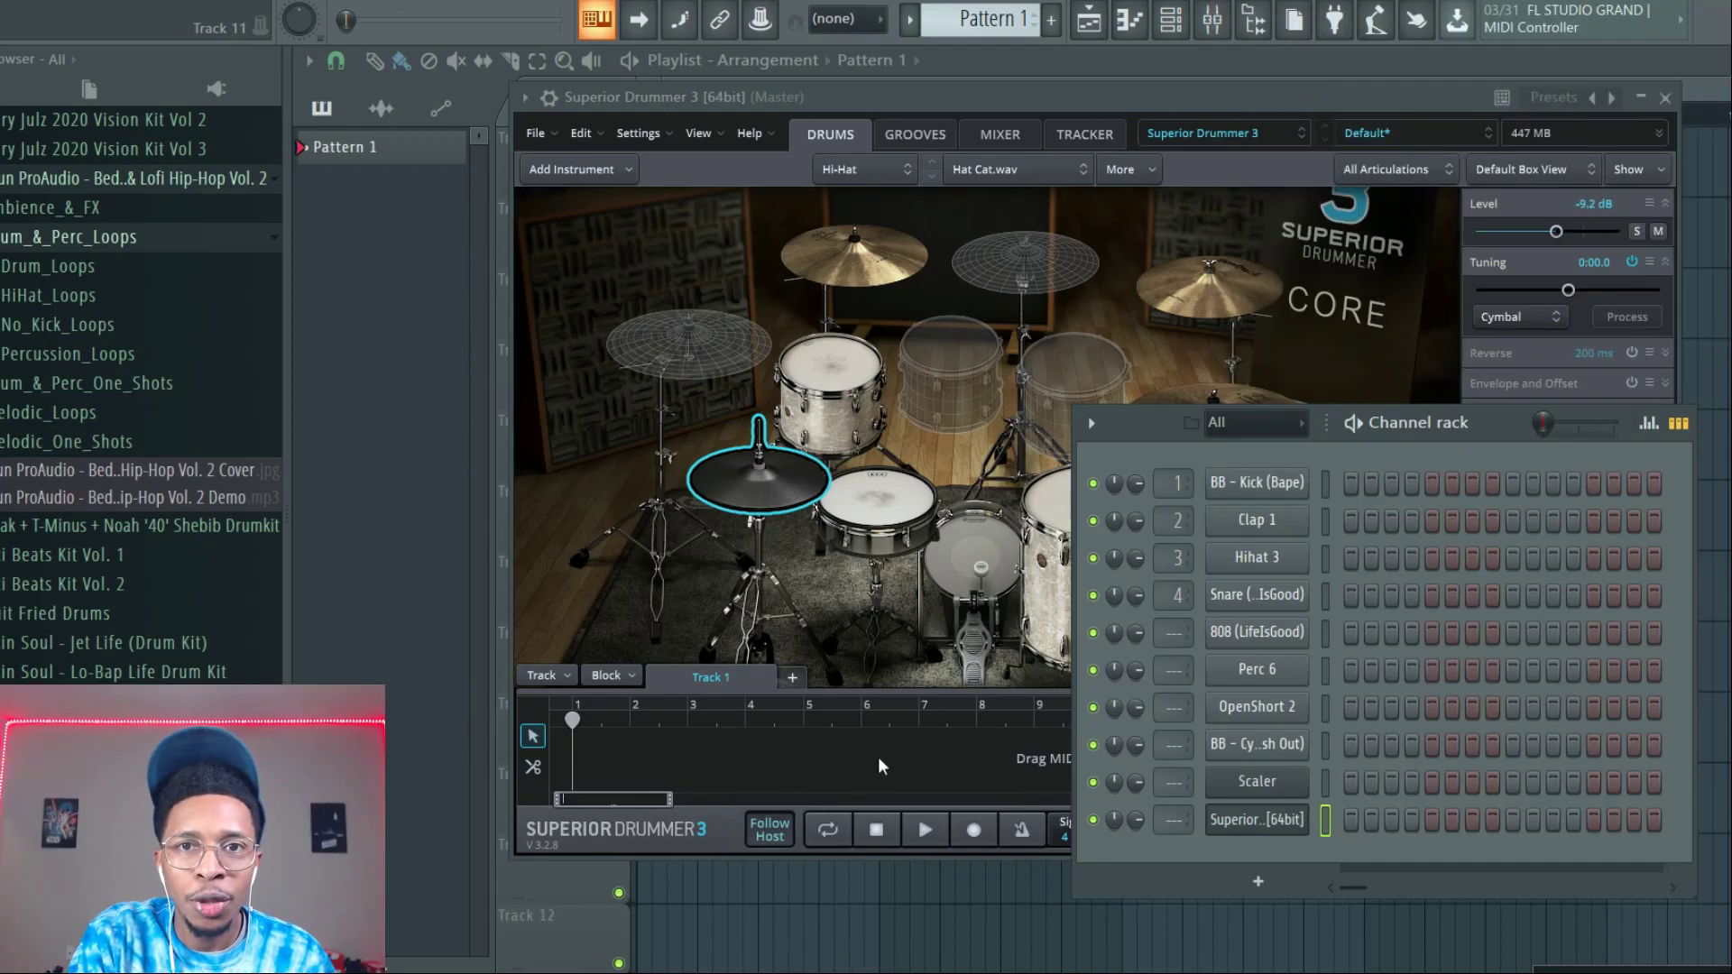
Load BB2_75_drum_loop_breakup from the Drum_Loops folder into the empty track of Superior Drummer 3's Tracker.
left_click(1003, 88)
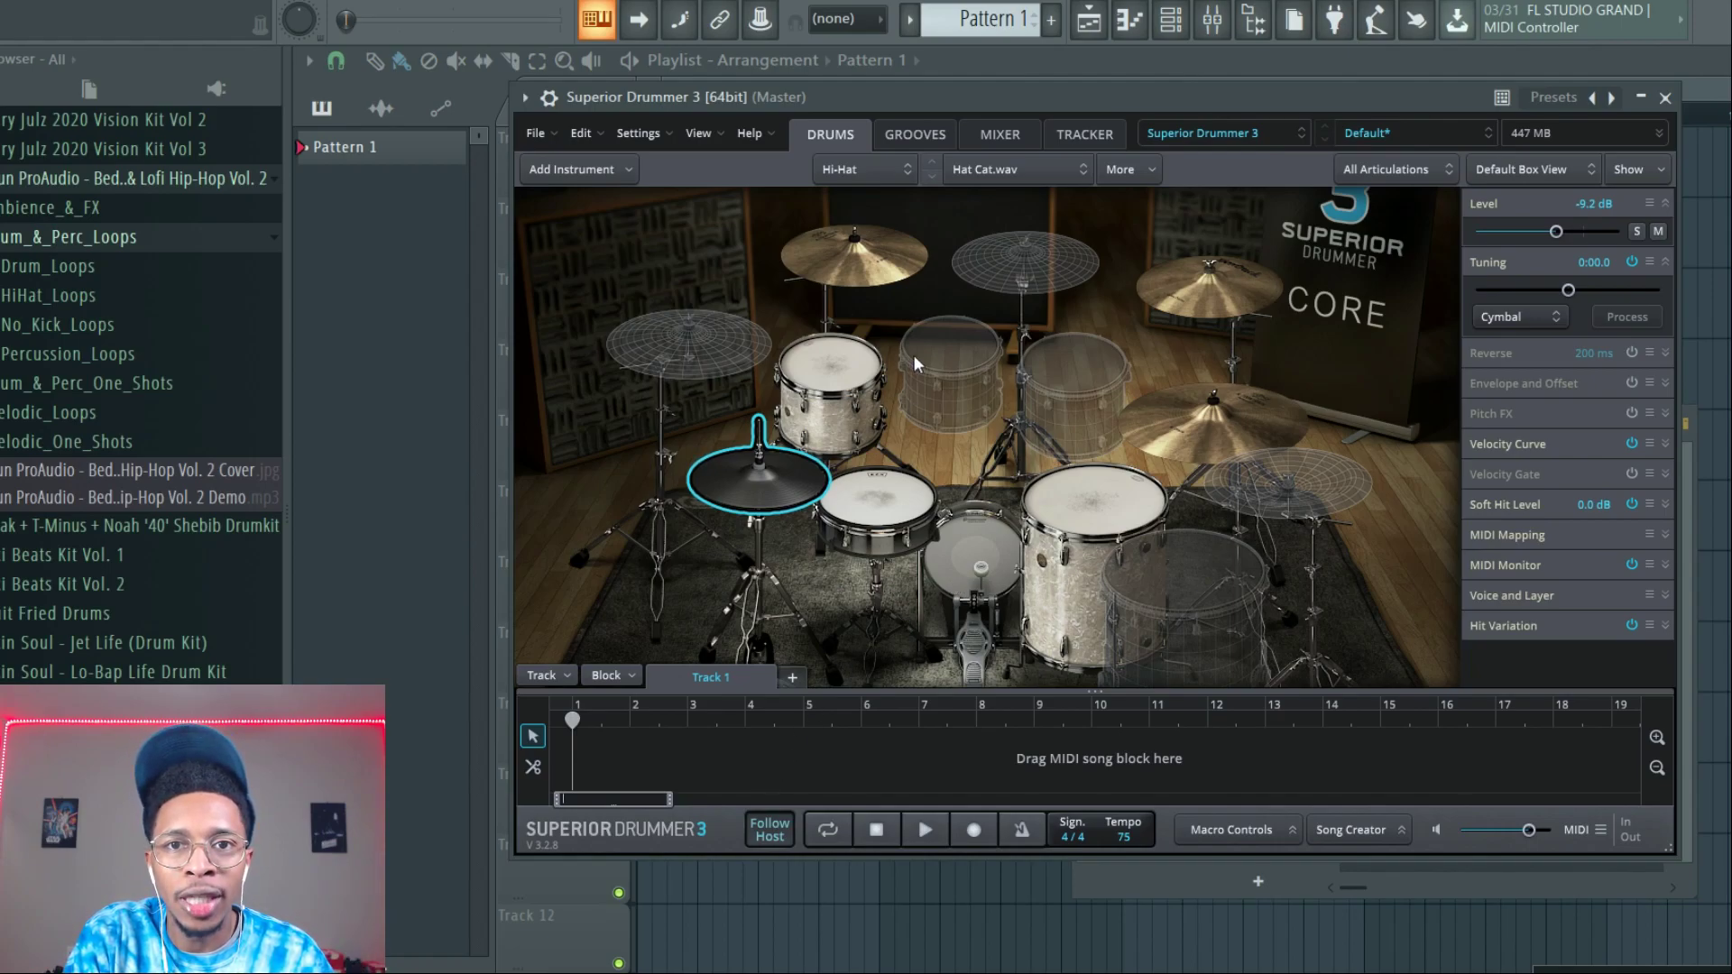
left_click_drag(1034, 112, 996, 202)
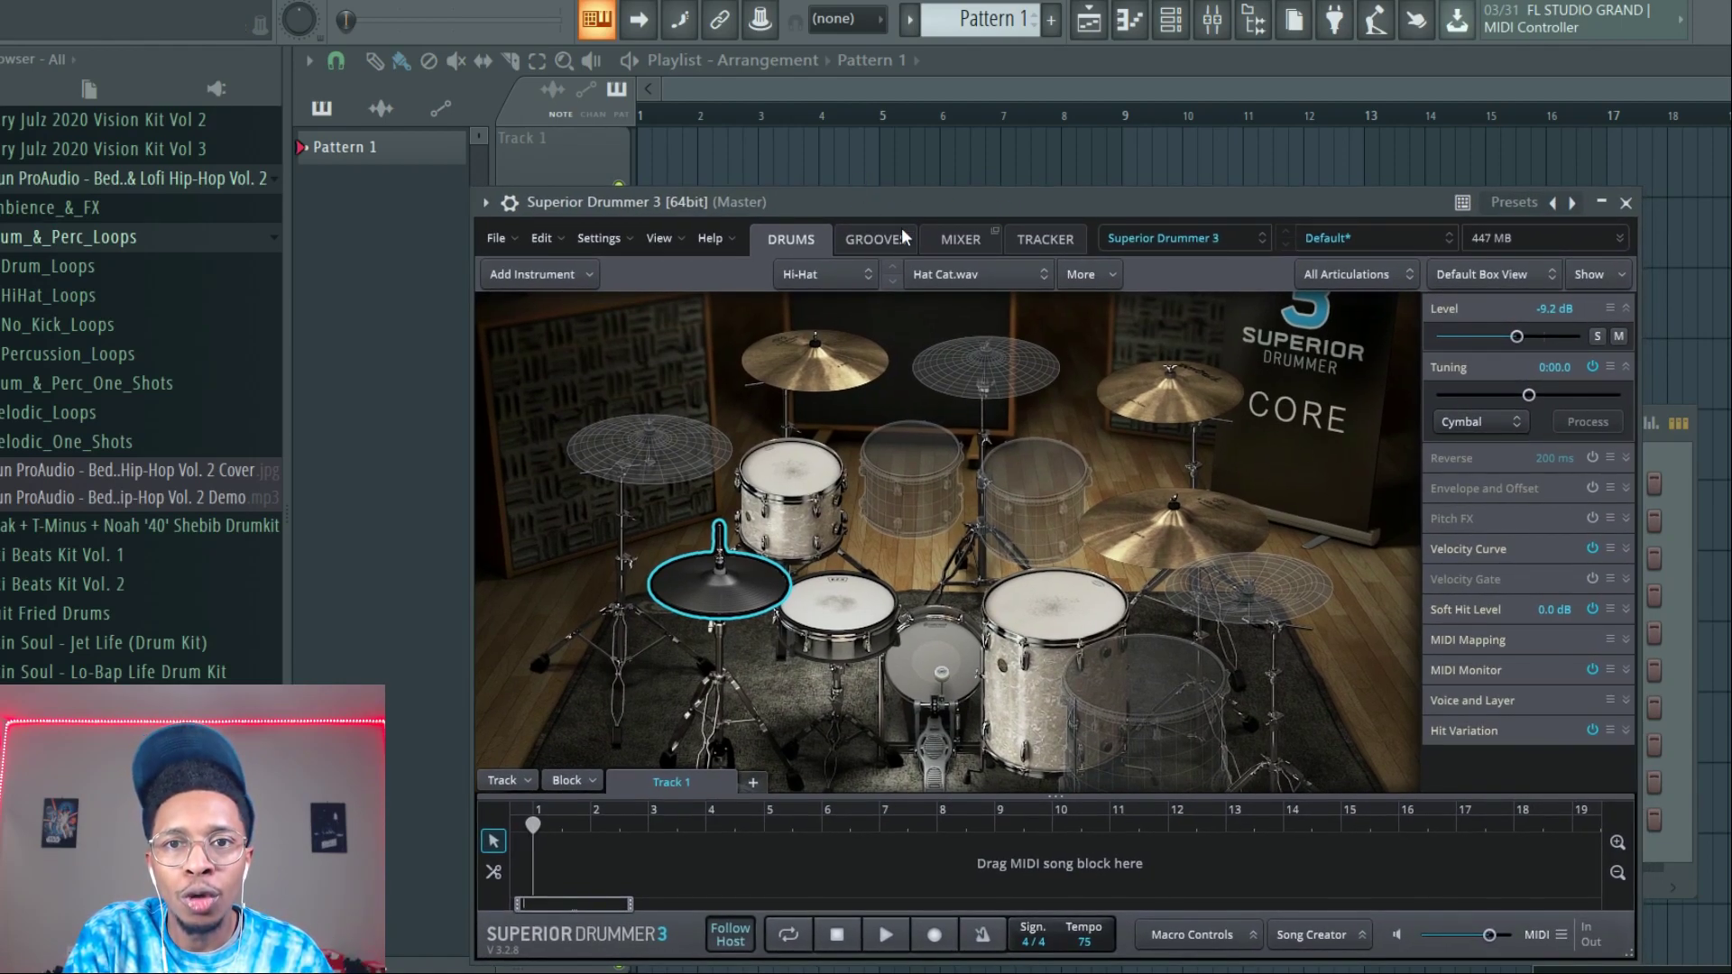
left_click(1040, 240)
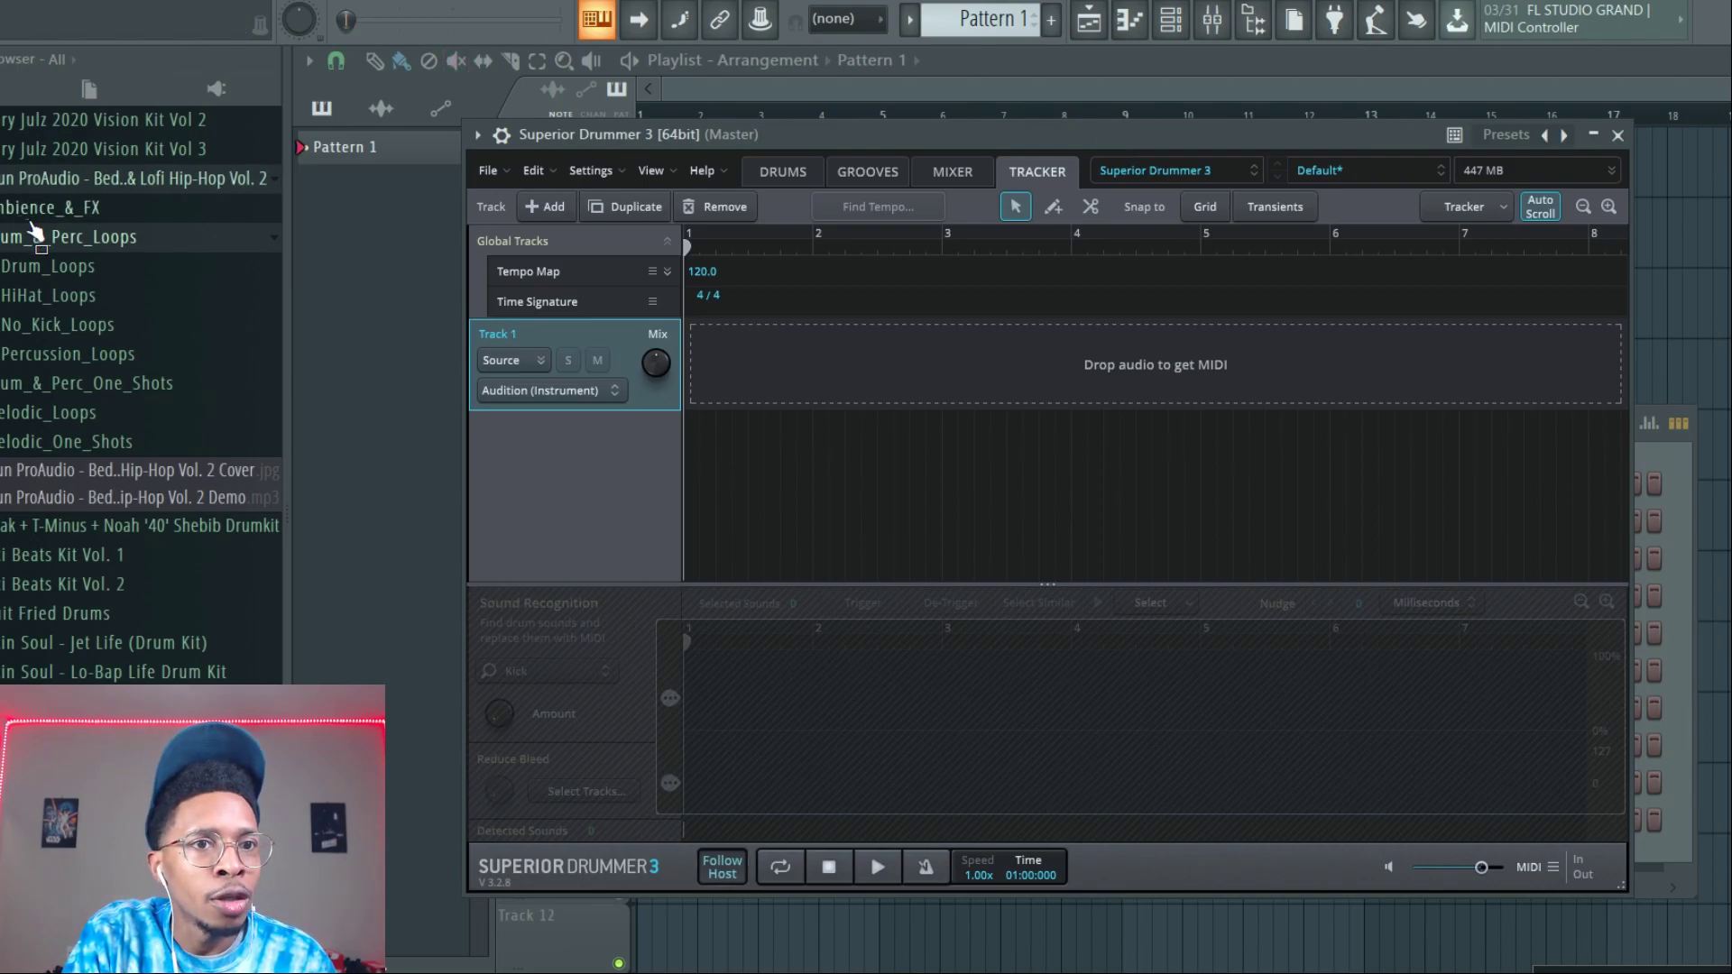
left_click(32, 268)
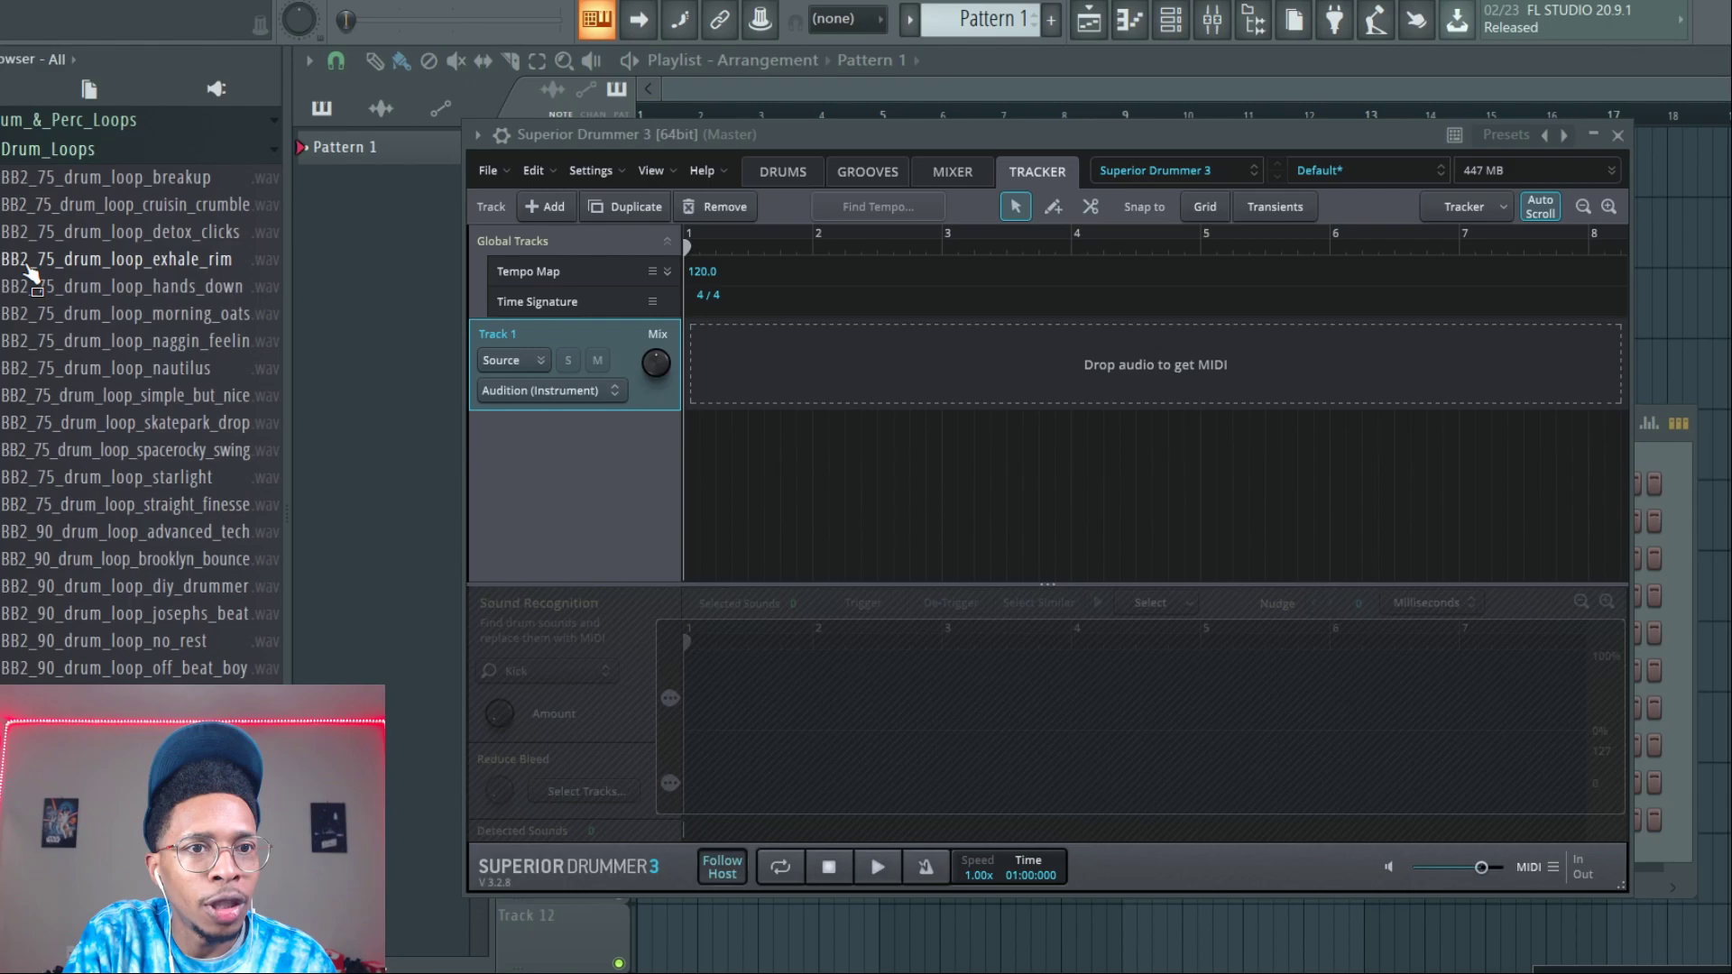
left_click(70, 191)
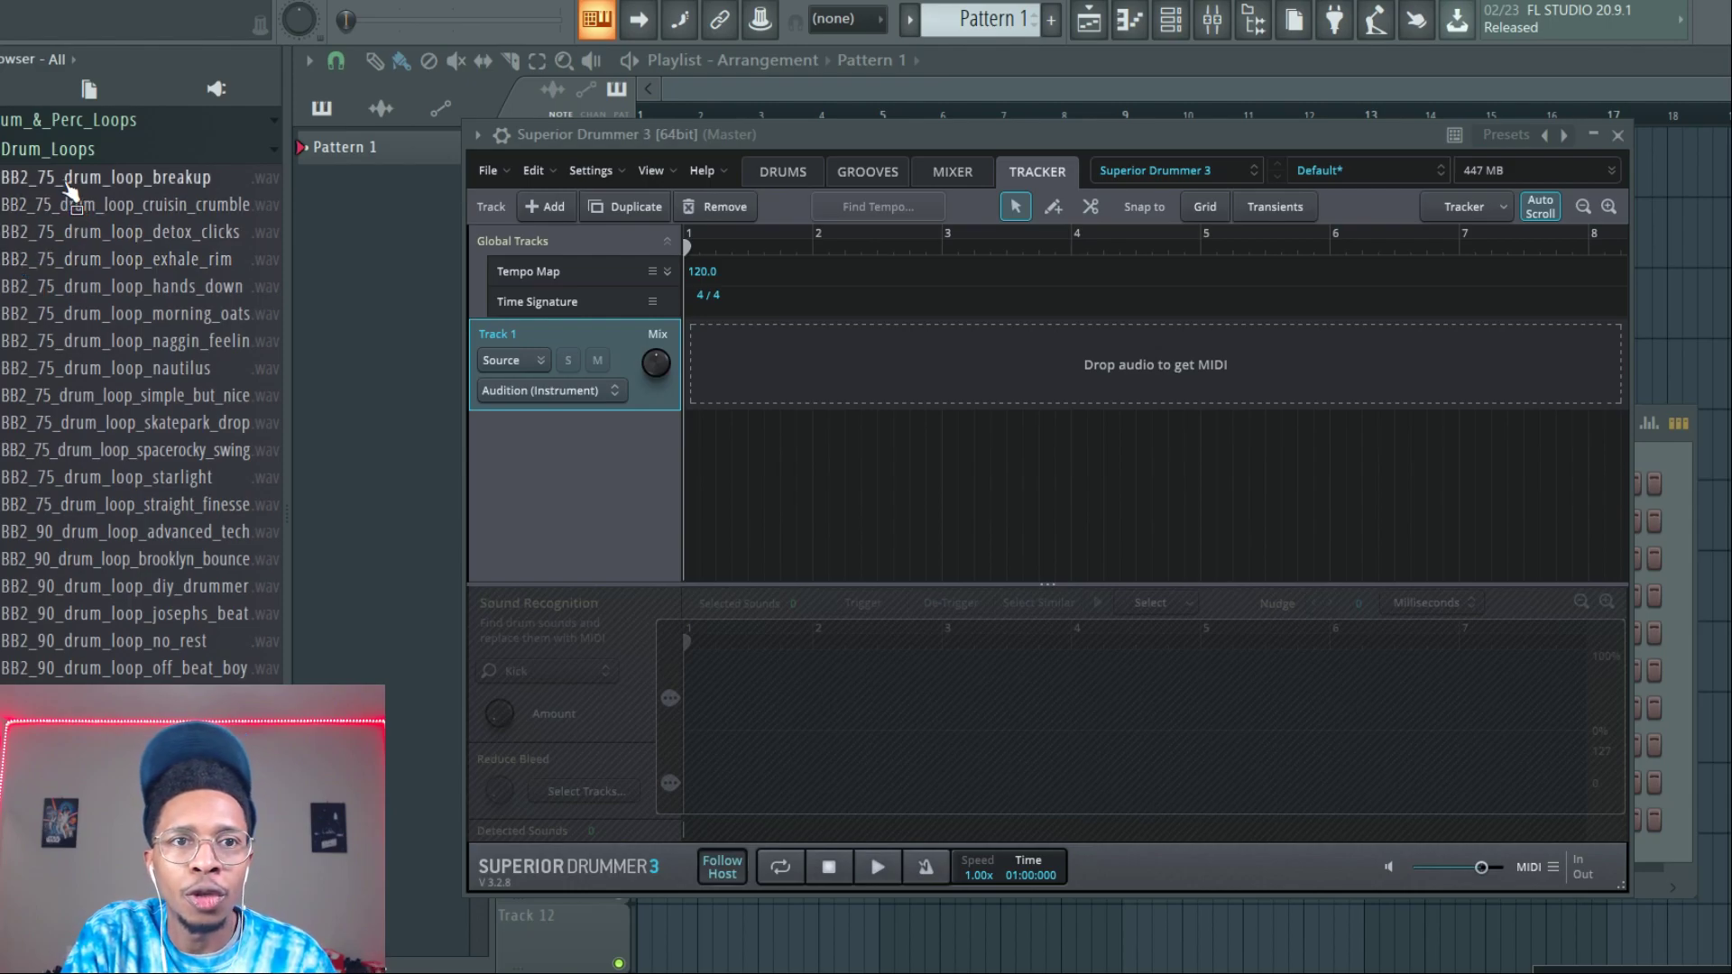
left_click_drag(67, 183, 770, 366)
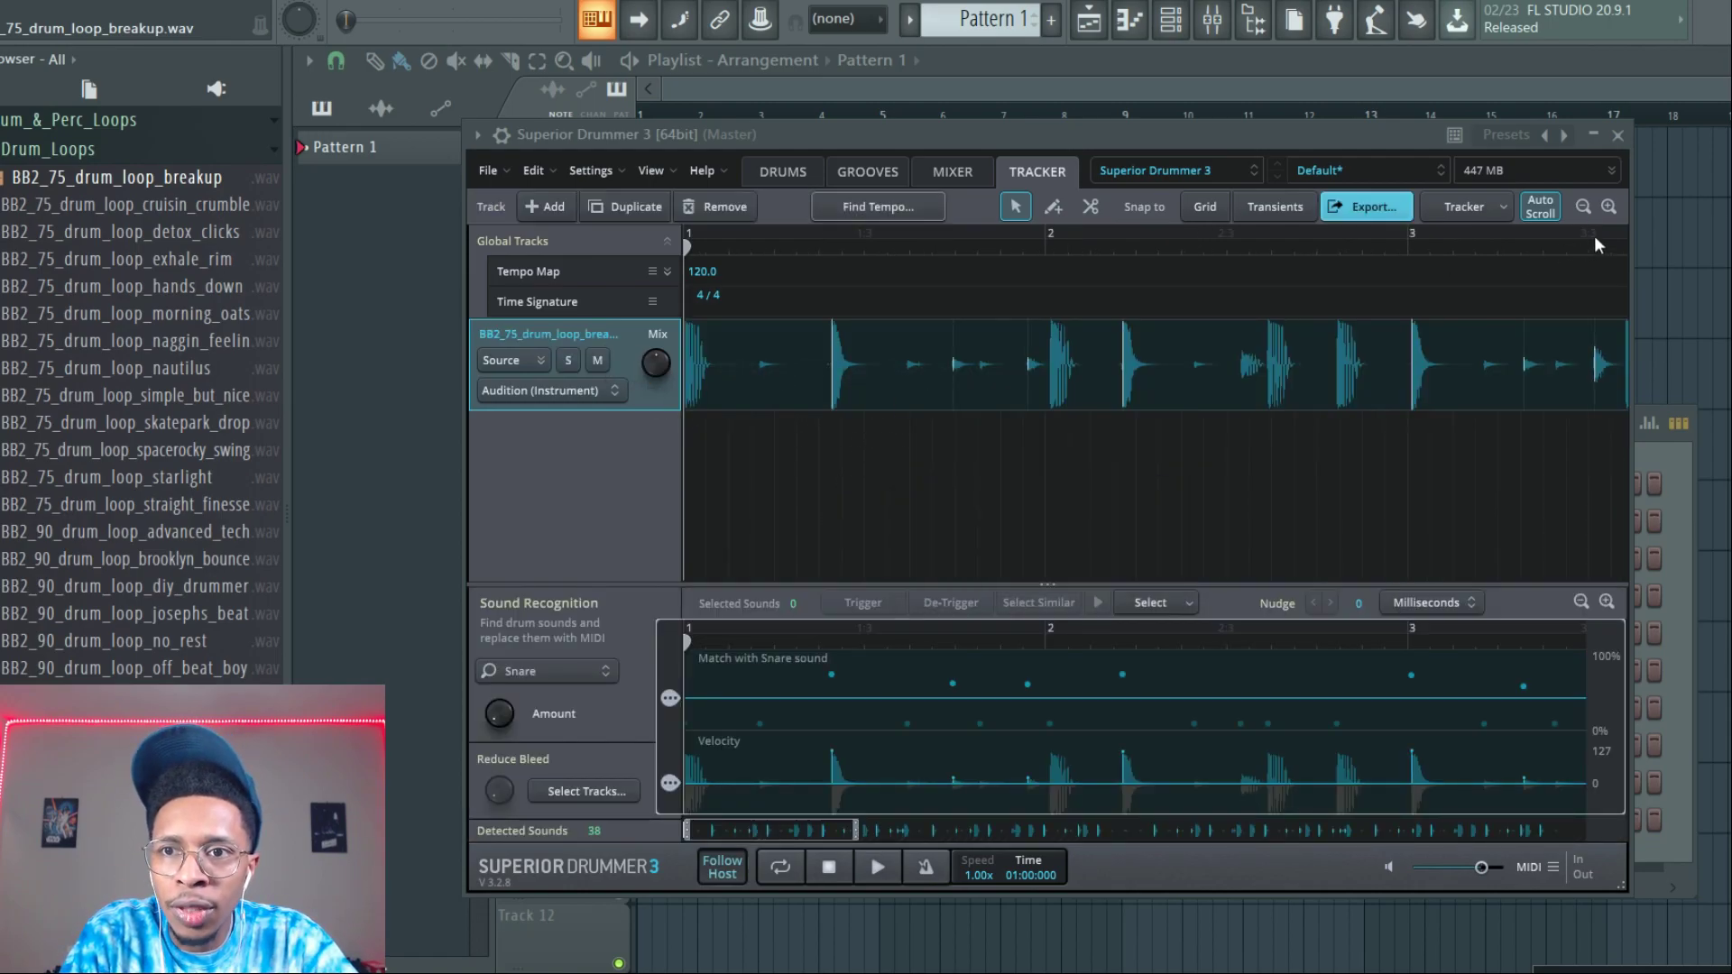
Audition the imported drum loop in the Tracker and review the drum sounds available for recognition.
left_click(1584, 207)
left_click(1584, 207)
left_click(1584, 206)
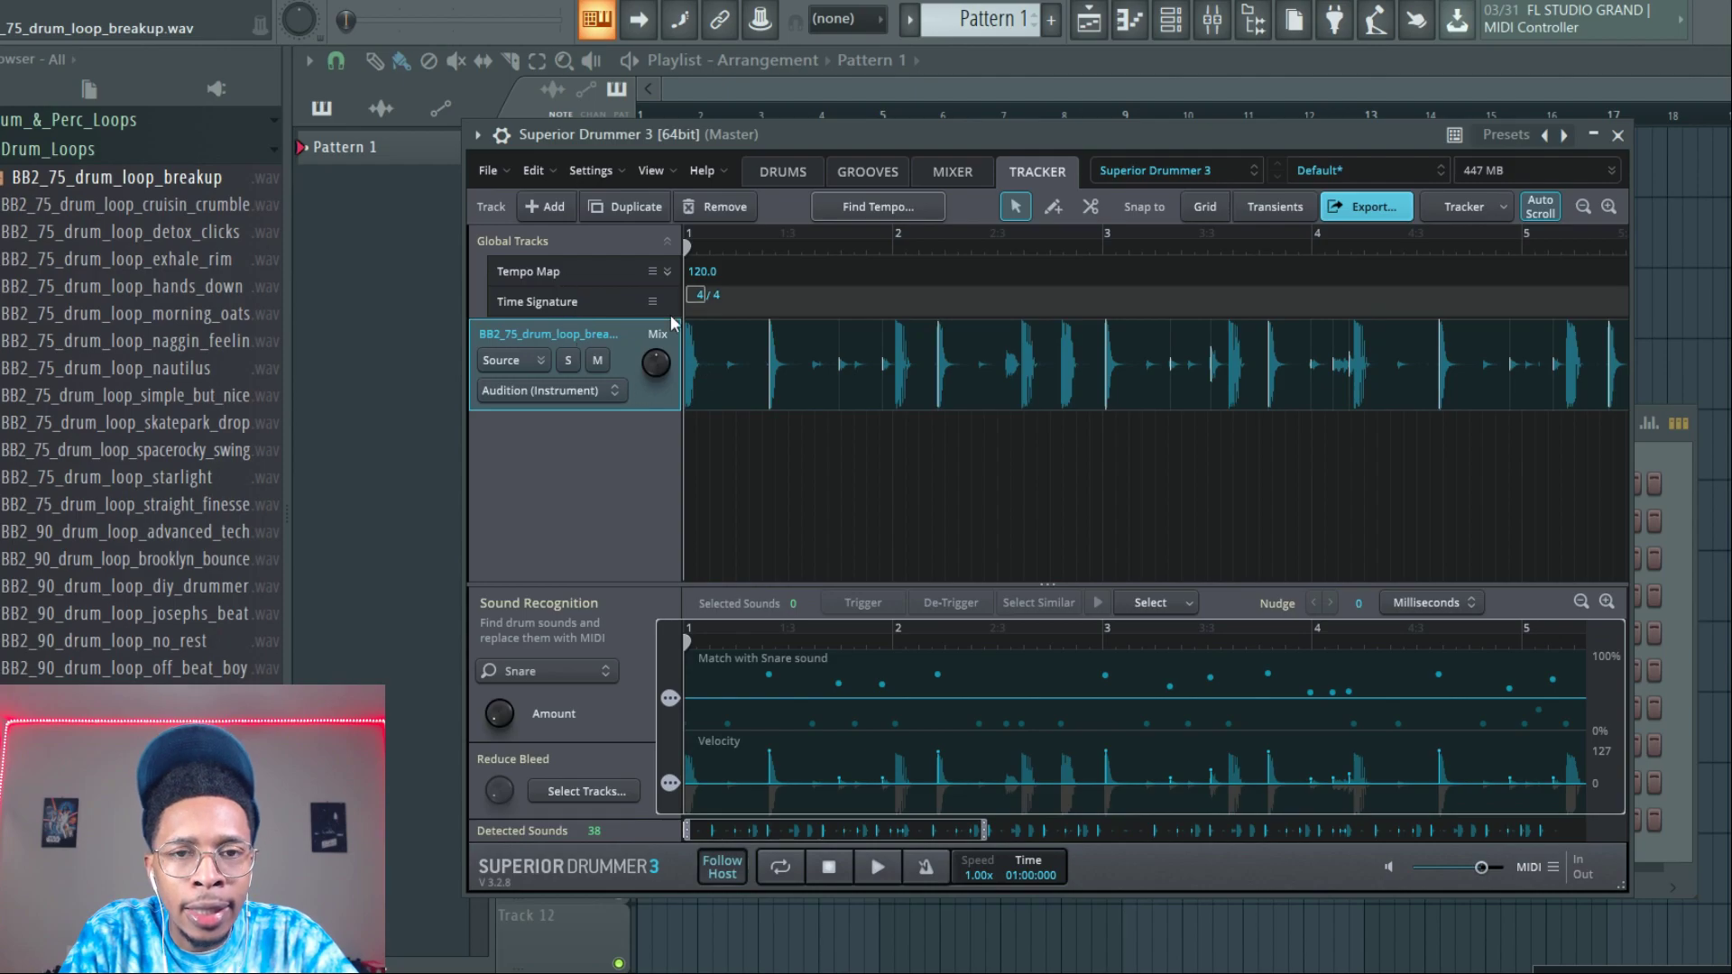
left_click(875, 866)
left_click(829, 867)
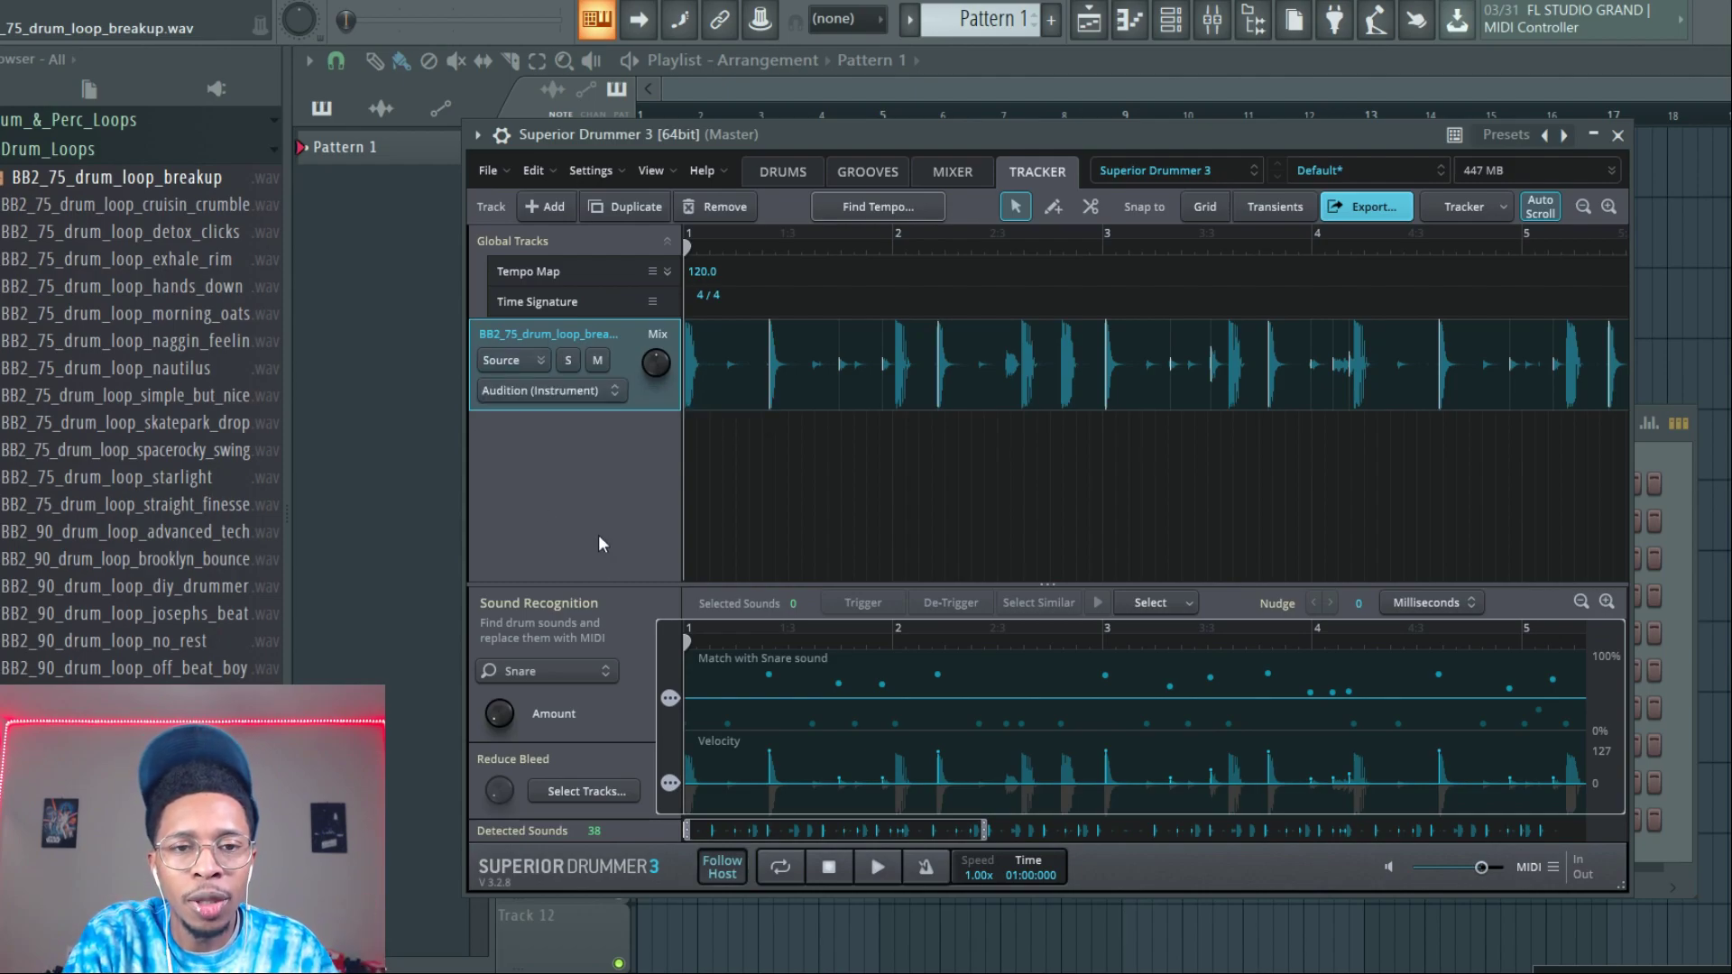
left_click(528, 673)
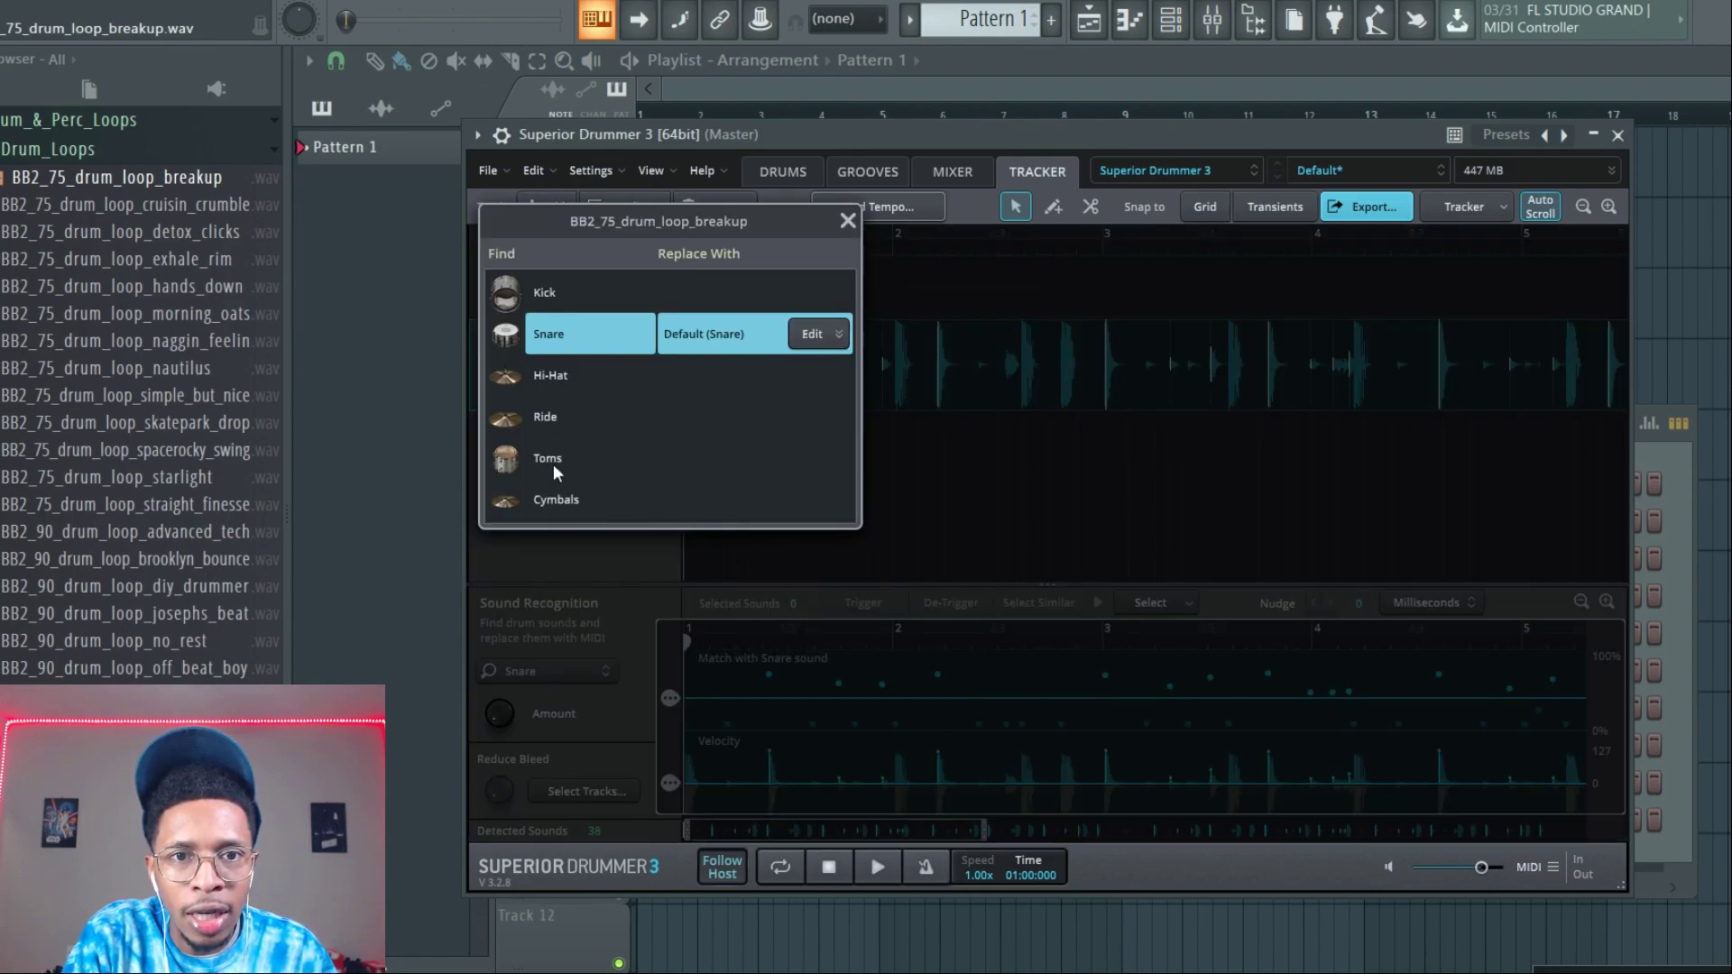
left_click(846, 221)
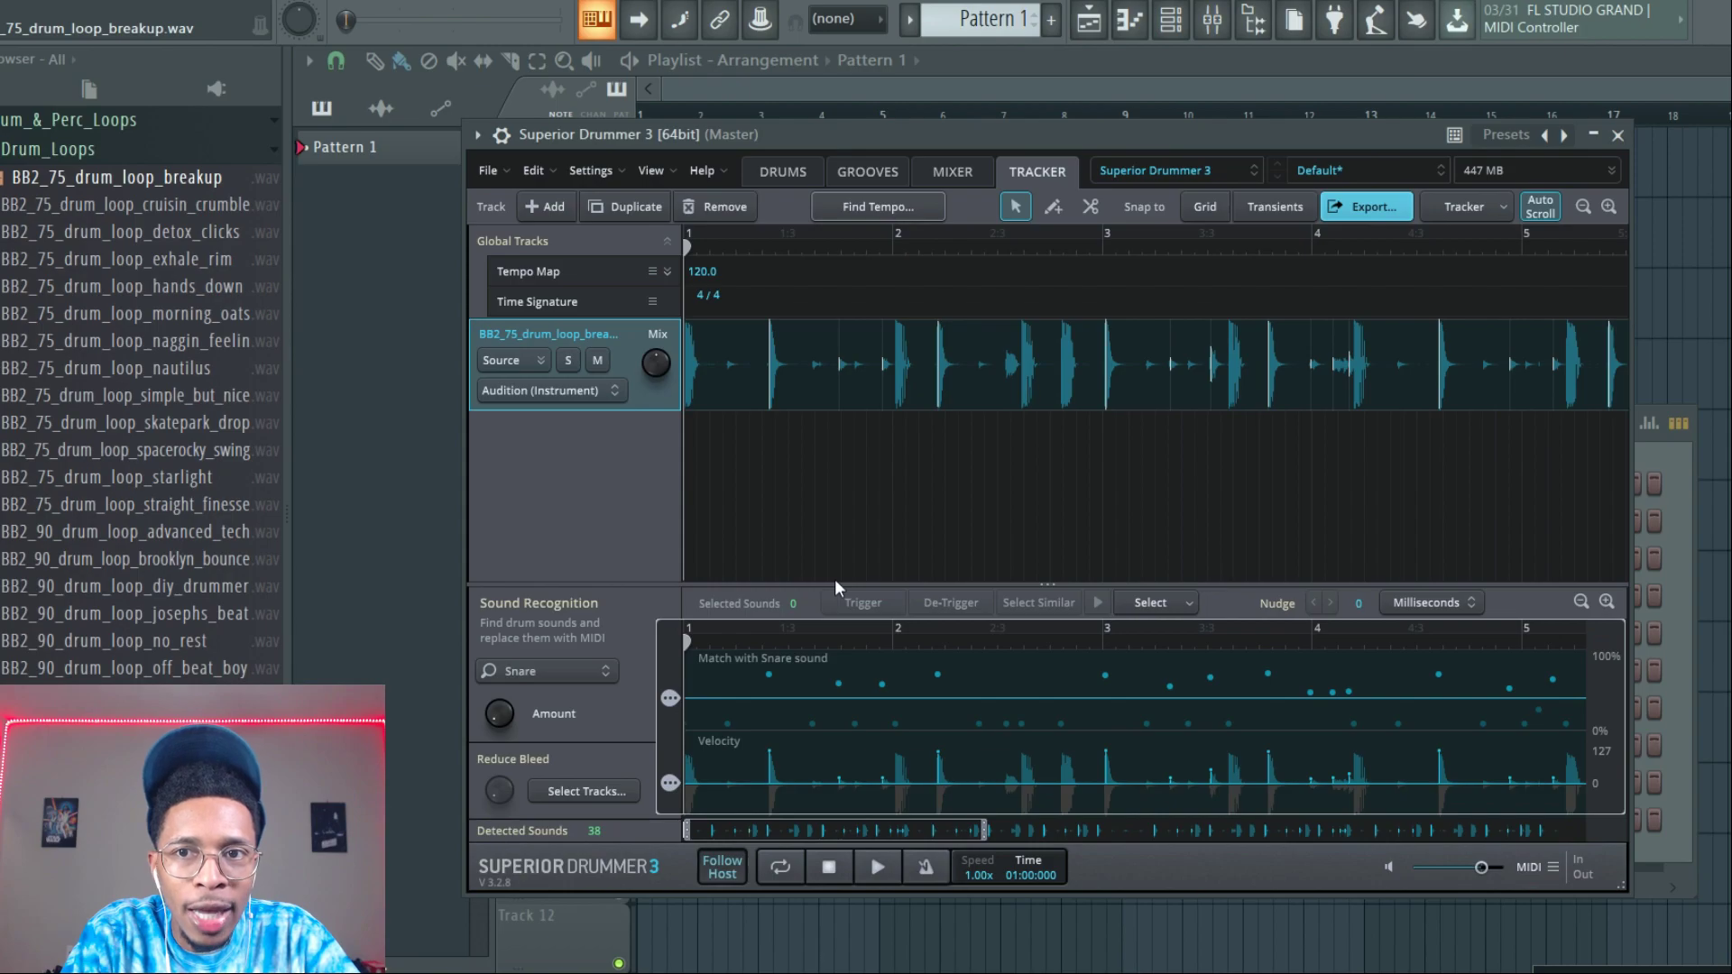
Export the snare MIDI of the BB2_75_drum_loop_breakup track onto a new Sampler channel in the channel rack.
left_click(1367, 205)
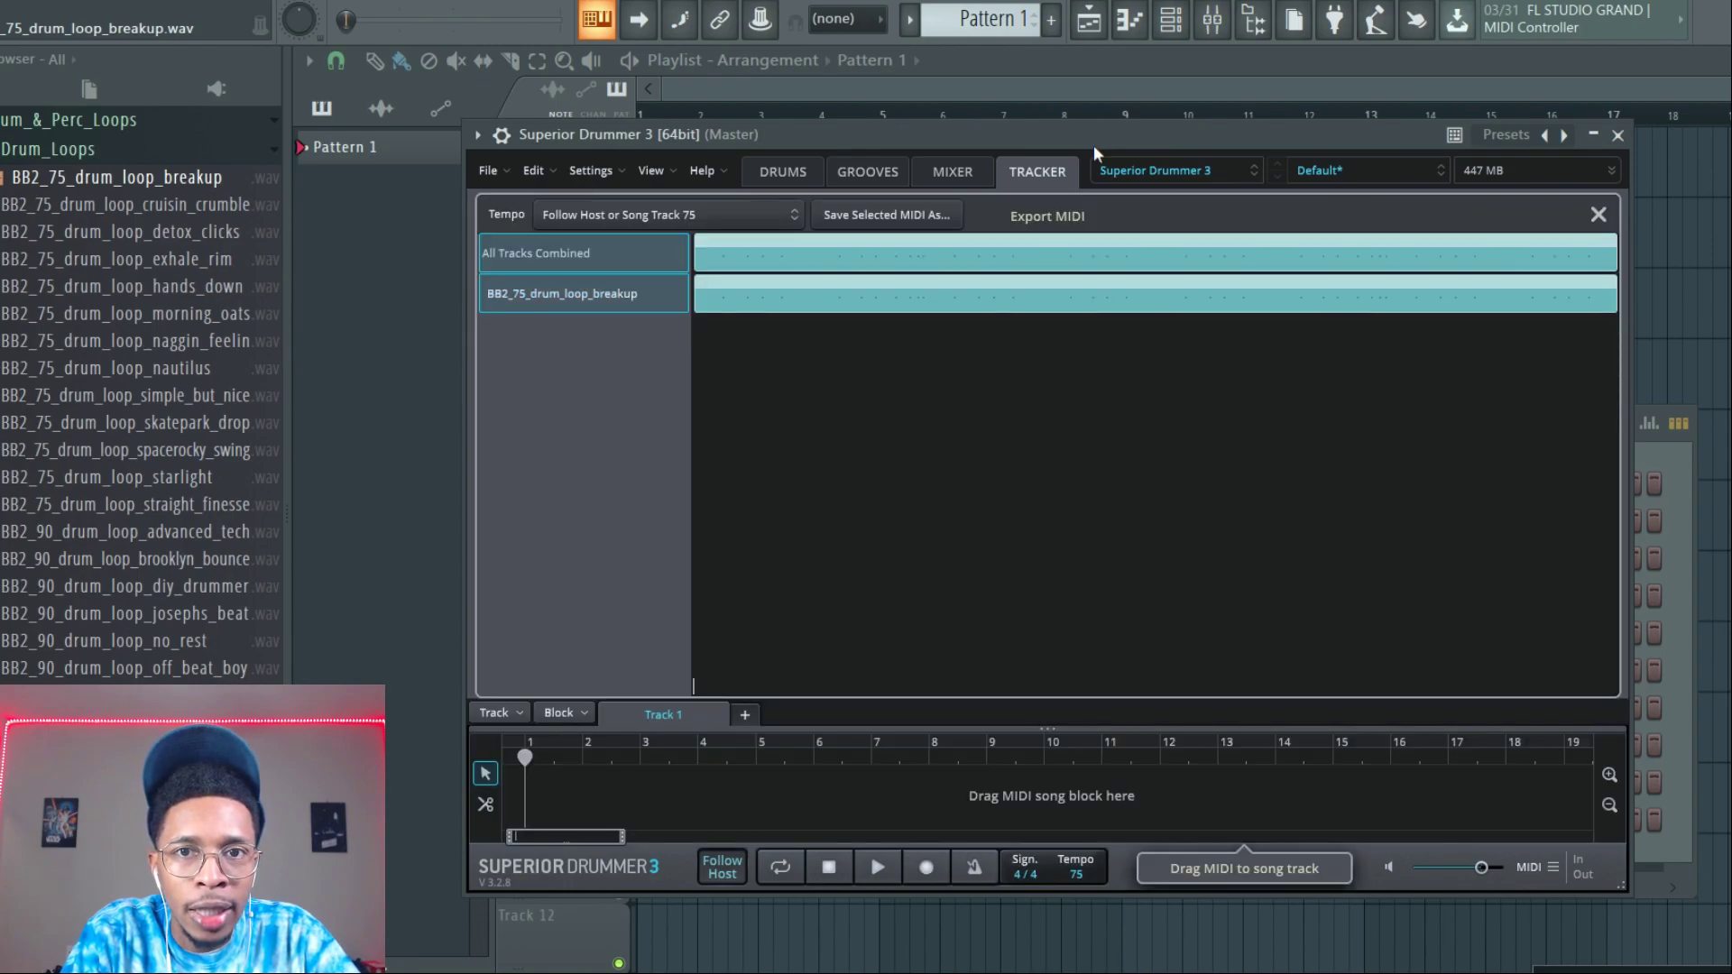
left_click_drag(1039, 132, 581, 132)
left_click_drag(553, 301, 1259, 850)
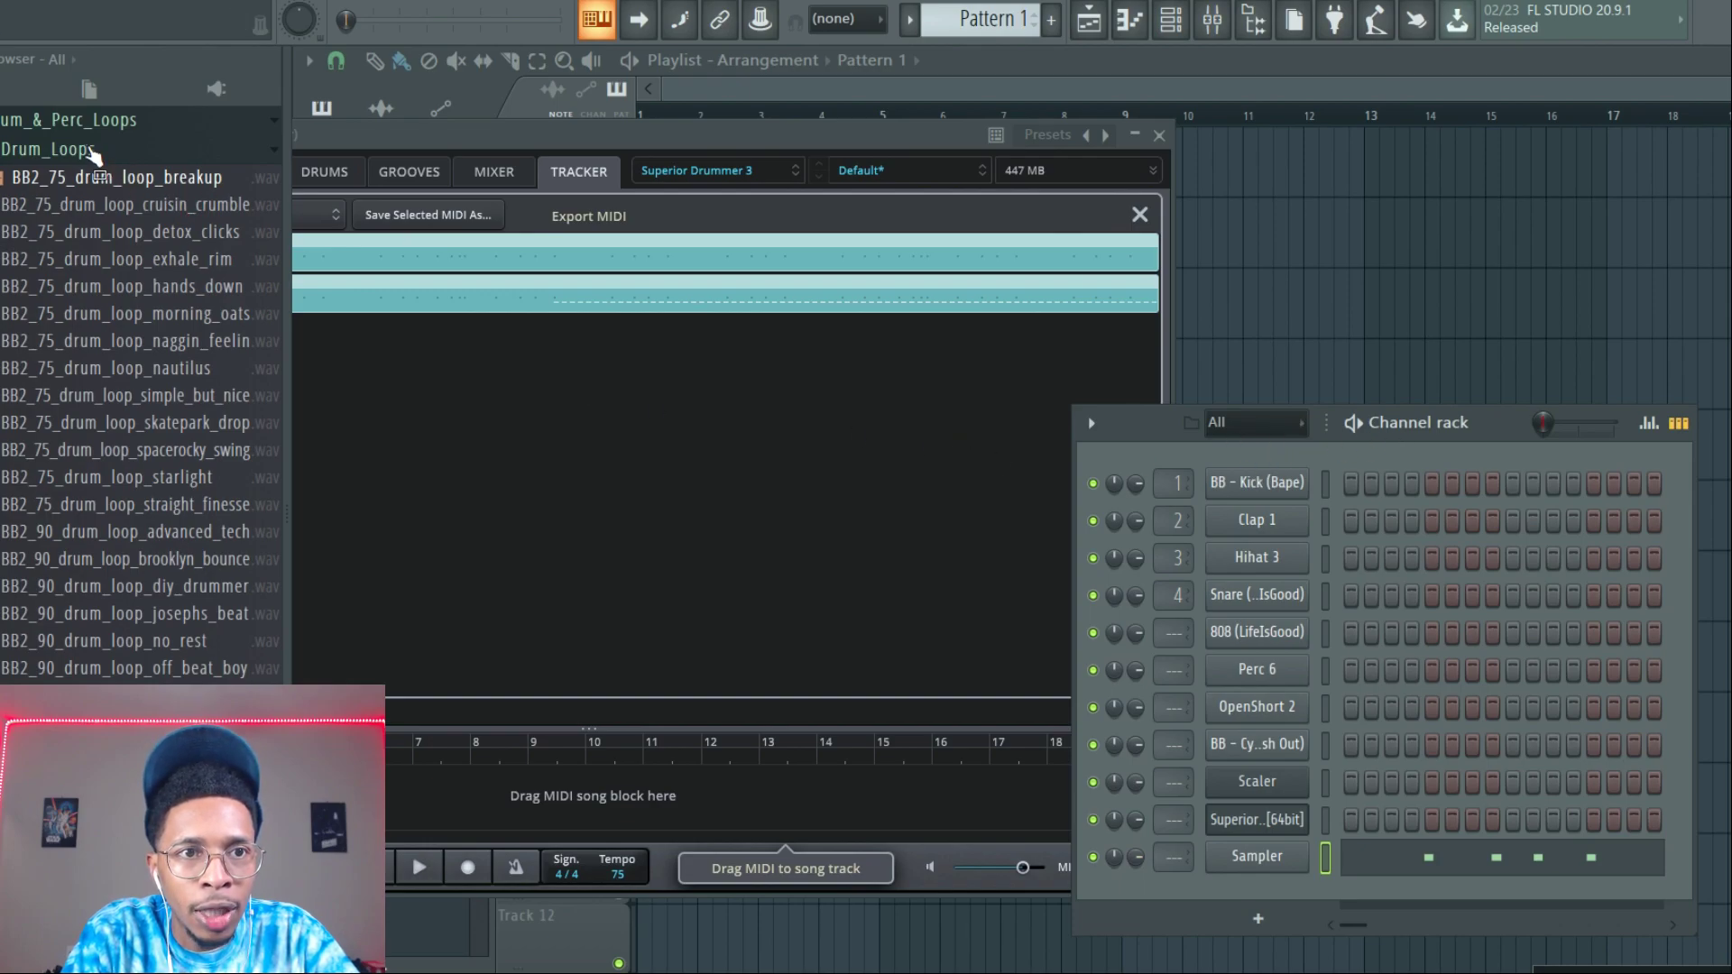
Load the BB2_rimshot_flowy sample from the one-shot Snares folder onto the Sampler channel holding the snare MIDI.
left_click(94, 151)
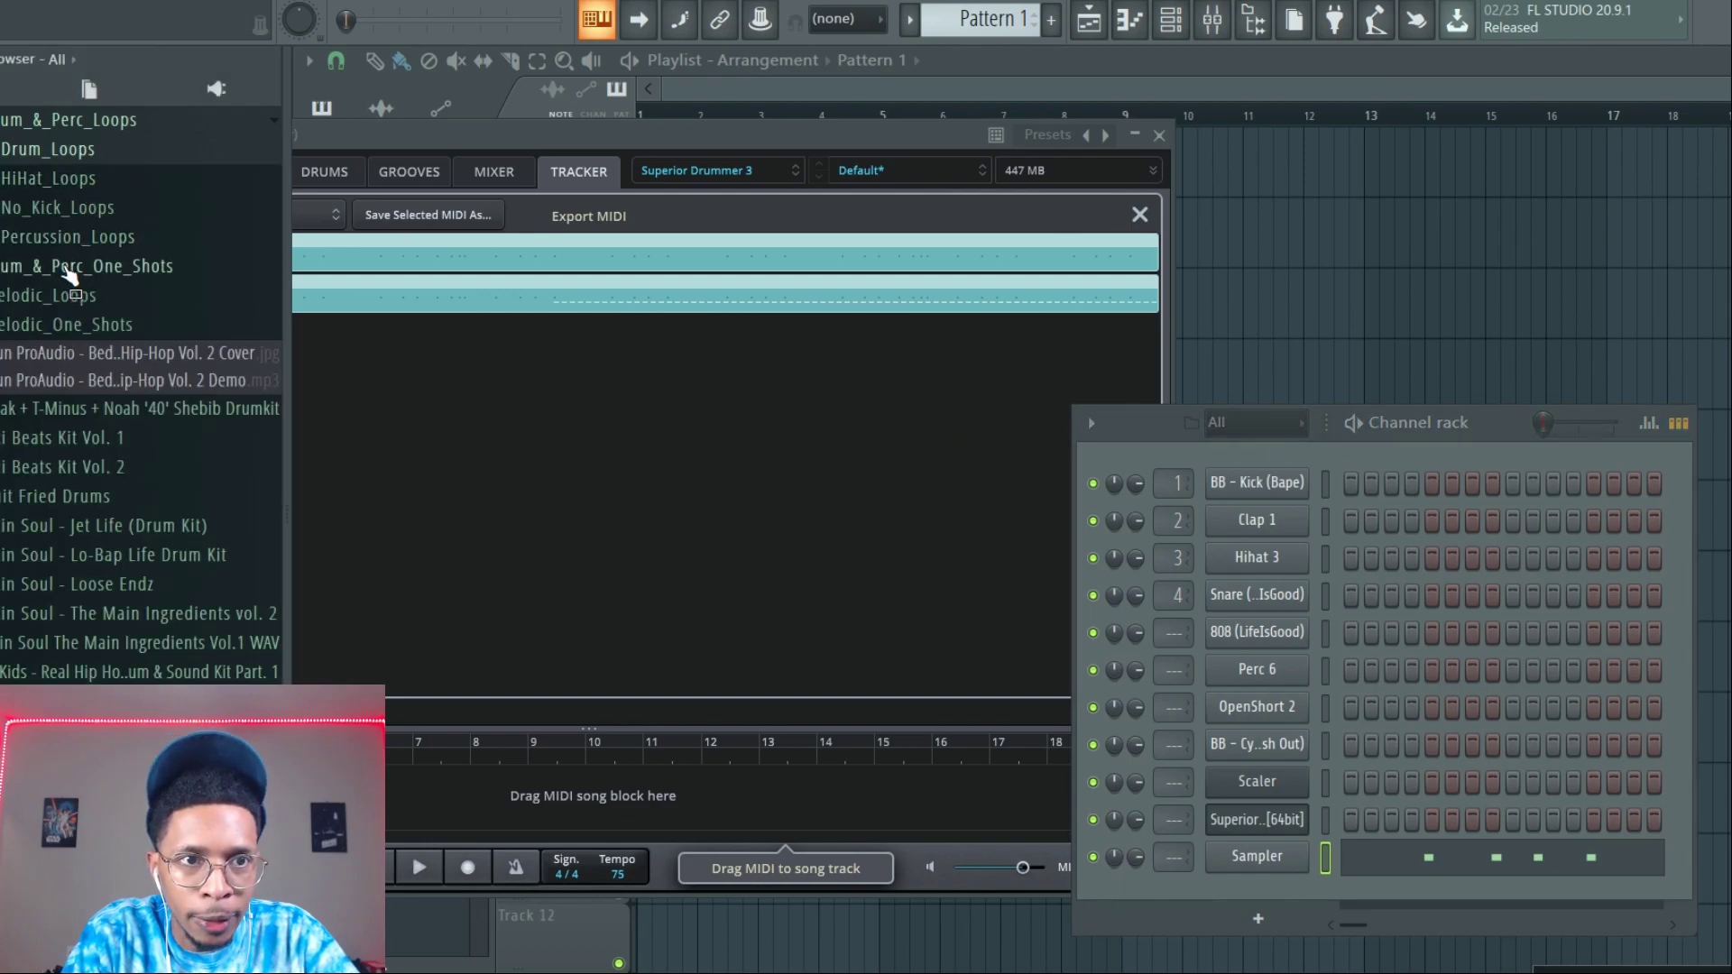
left_click(66, 269)
left_click(40, 441)
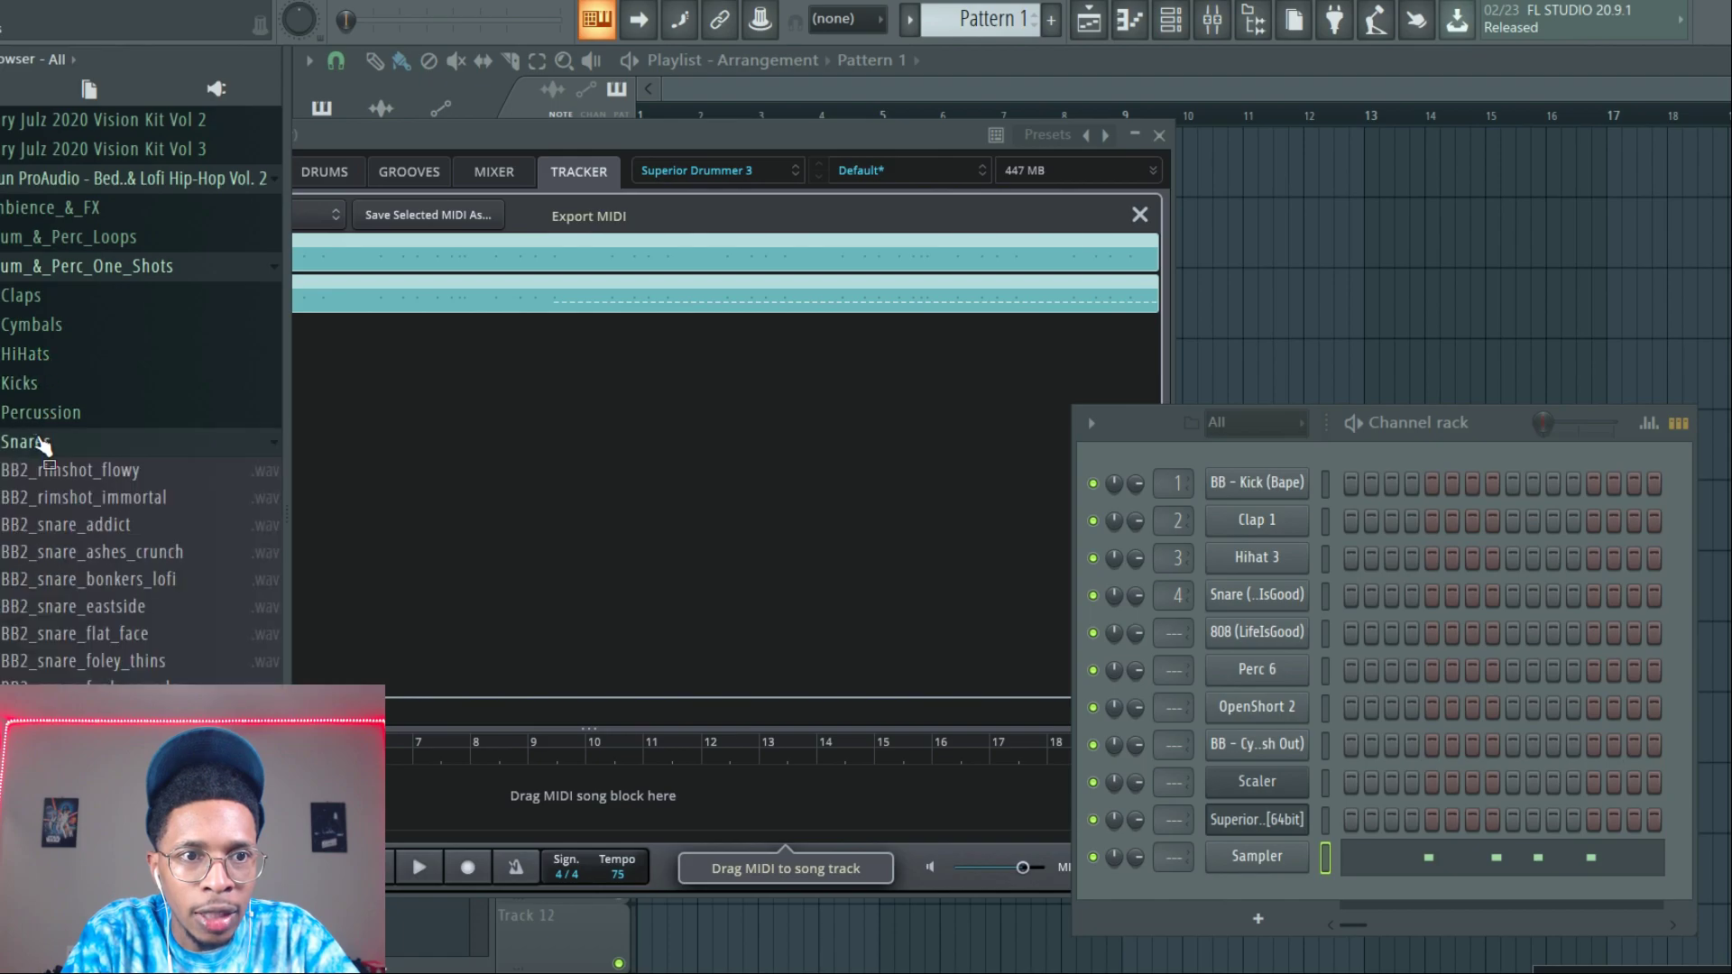
left_click(79, 476)
left_click_drag(79, 492, 1275, 857)
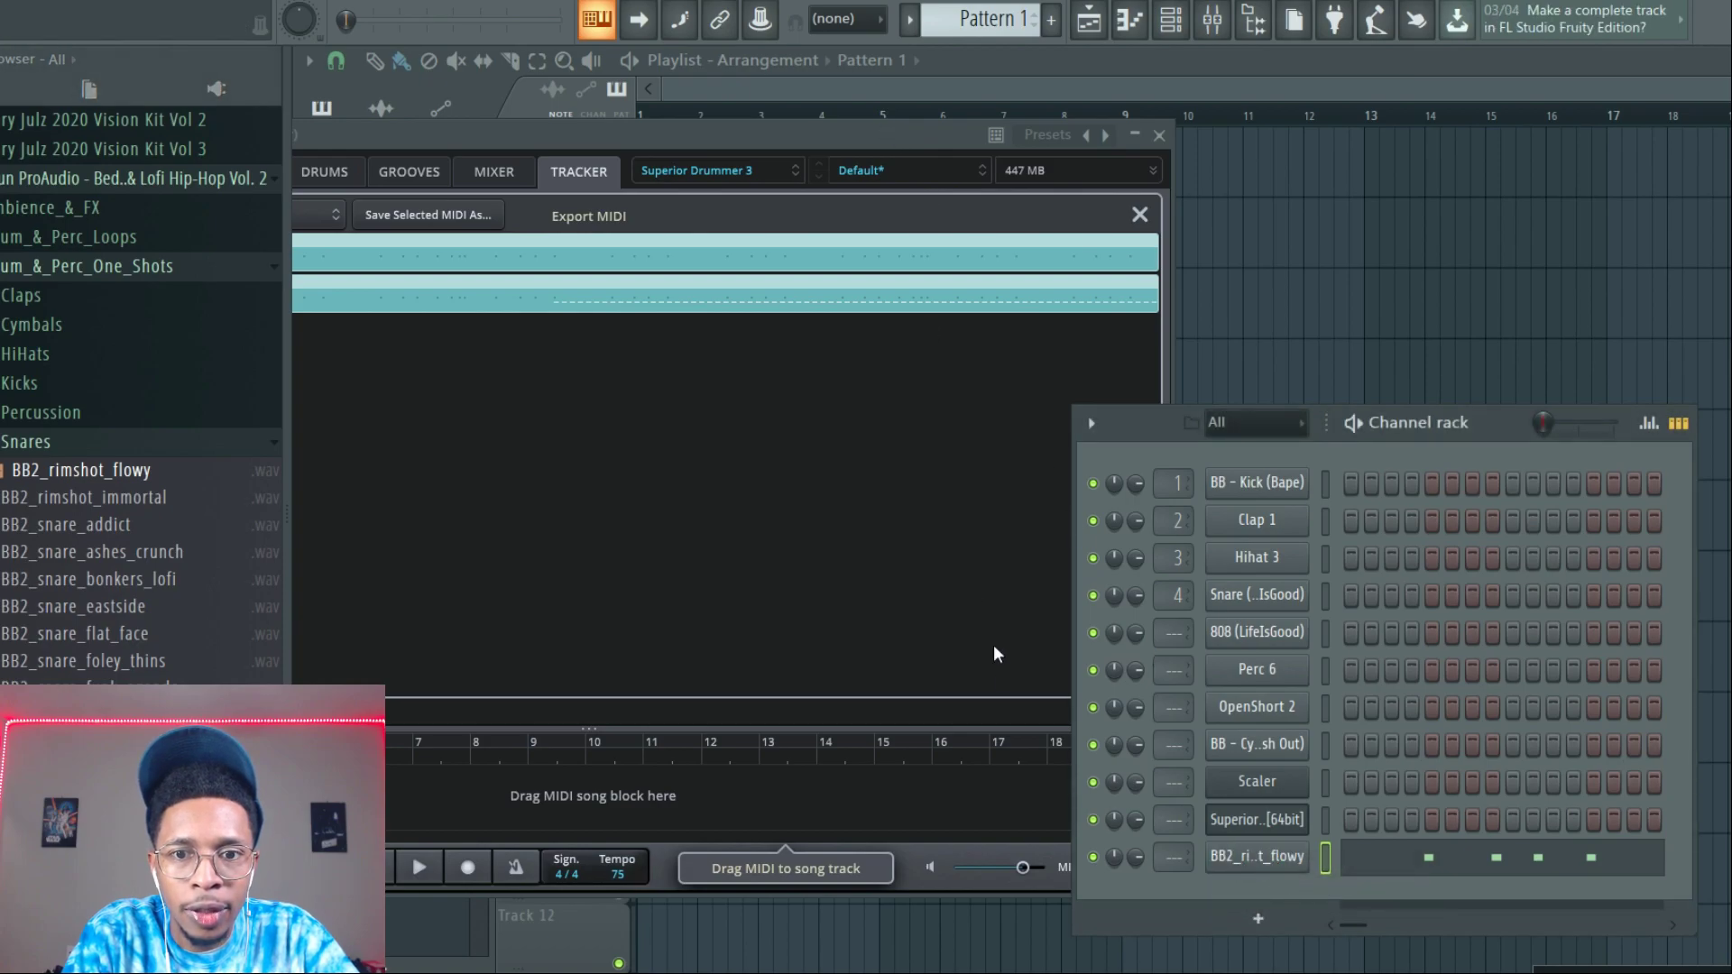
Turn Superior Drummer 3's output level down to about -34.9 dB and return to the channel rack.
left_click_drag(1022, 867, 956, 868)
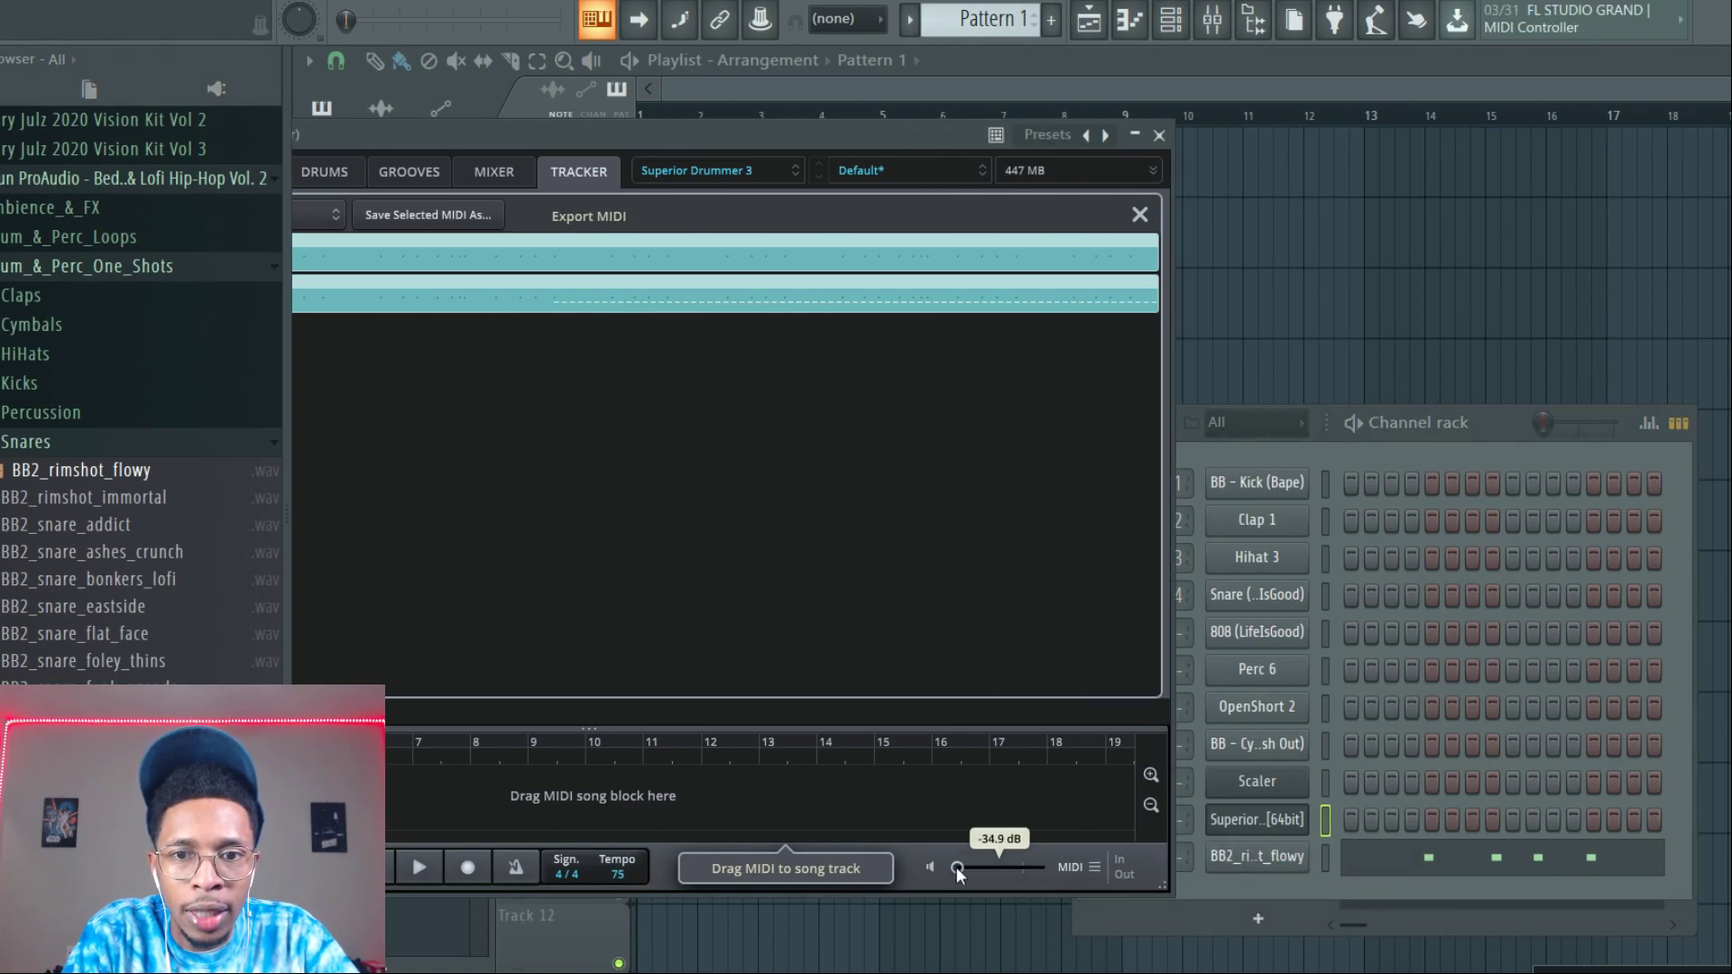
left_click(1256, 911)
Transpose all BB2_rimshot_flowy notes in the piano roll to C5 by shifting them down two semitones and up two octaves.
left_click(1364, 853)
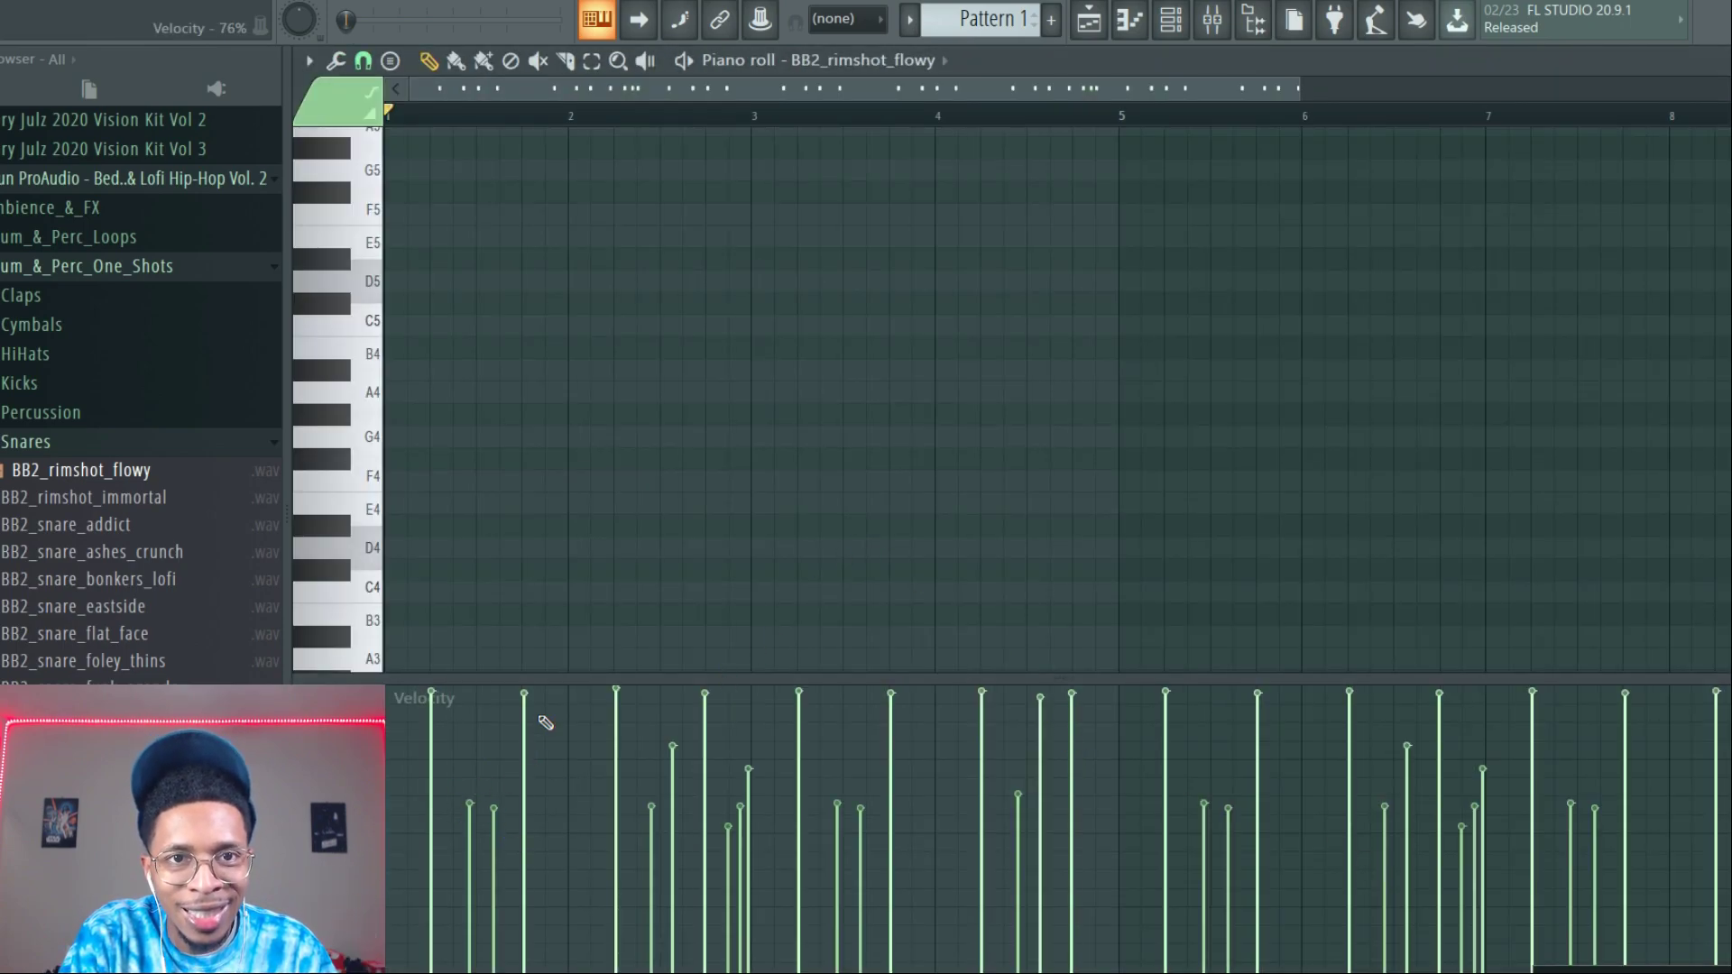
scroll(1128, 325, "down", 2)
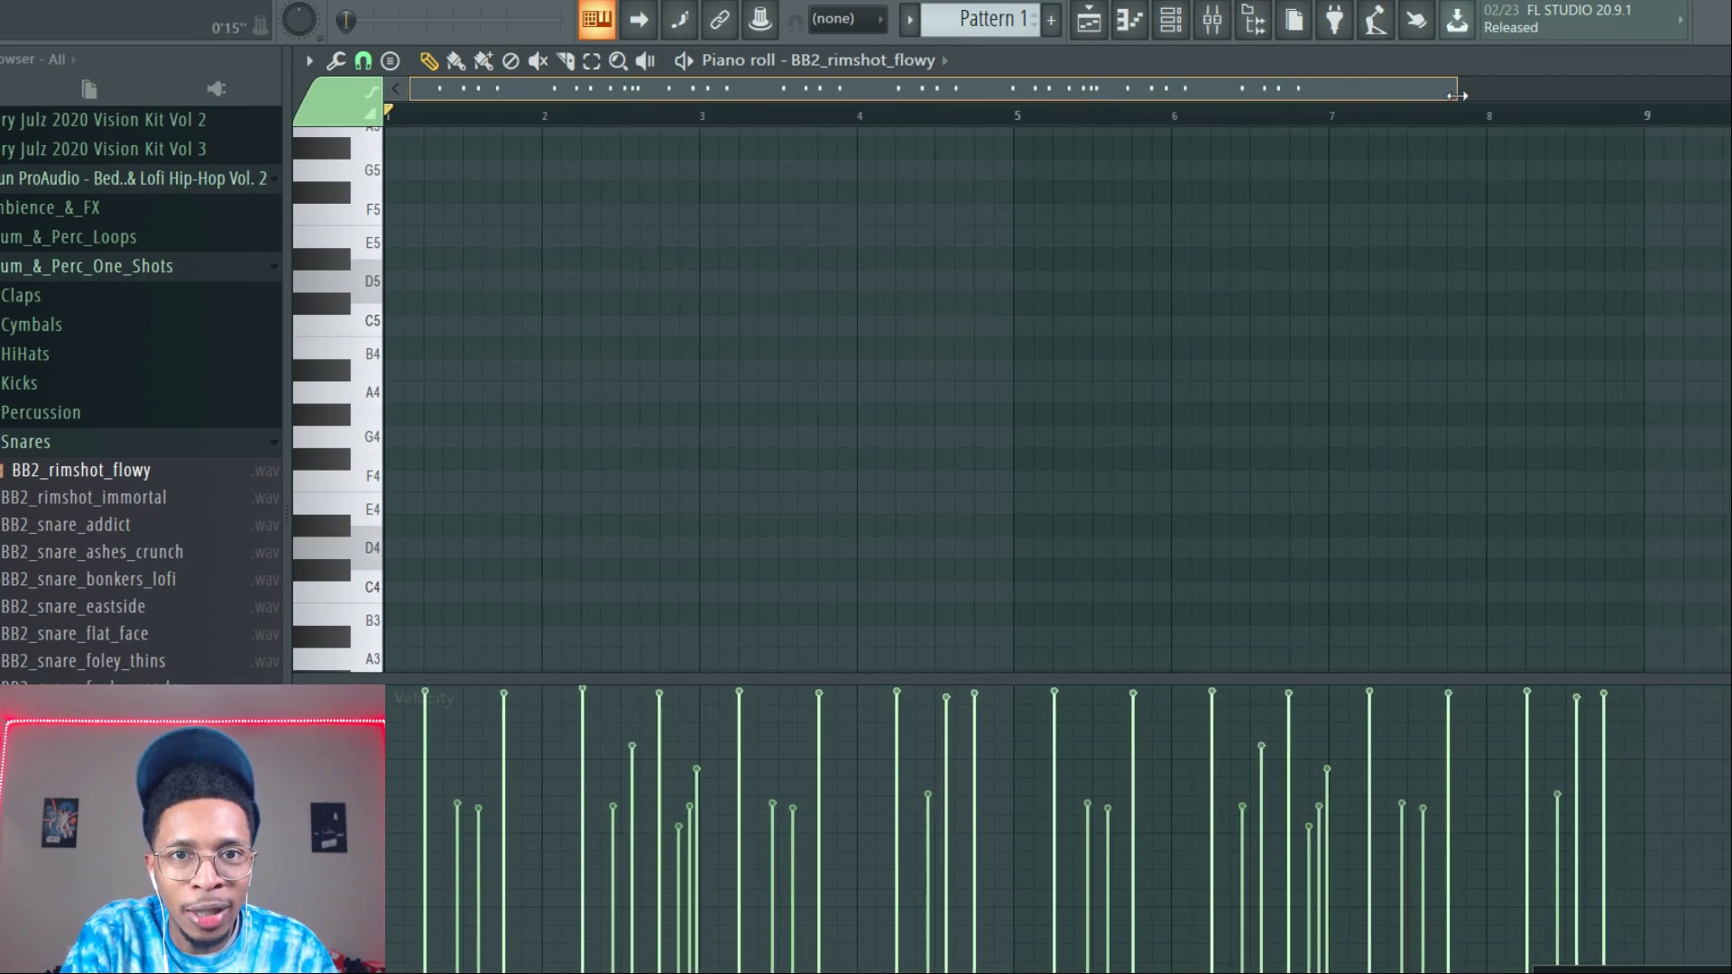
scroll(1233, 325, "down", 5)
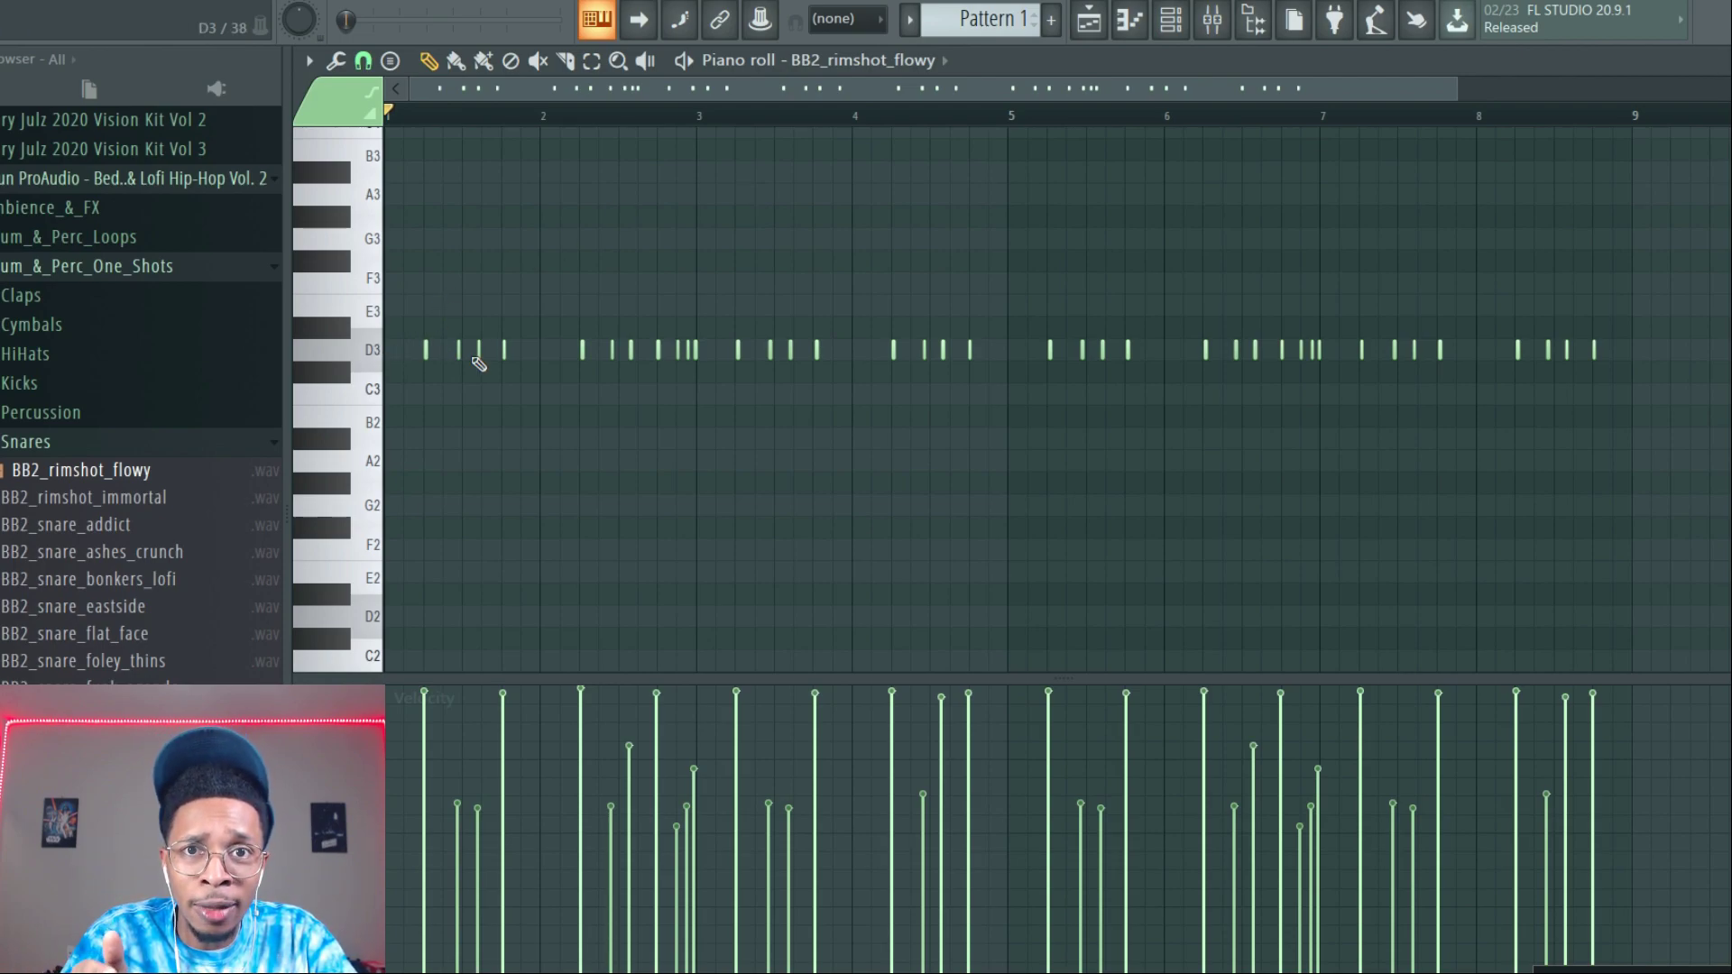
key("space")
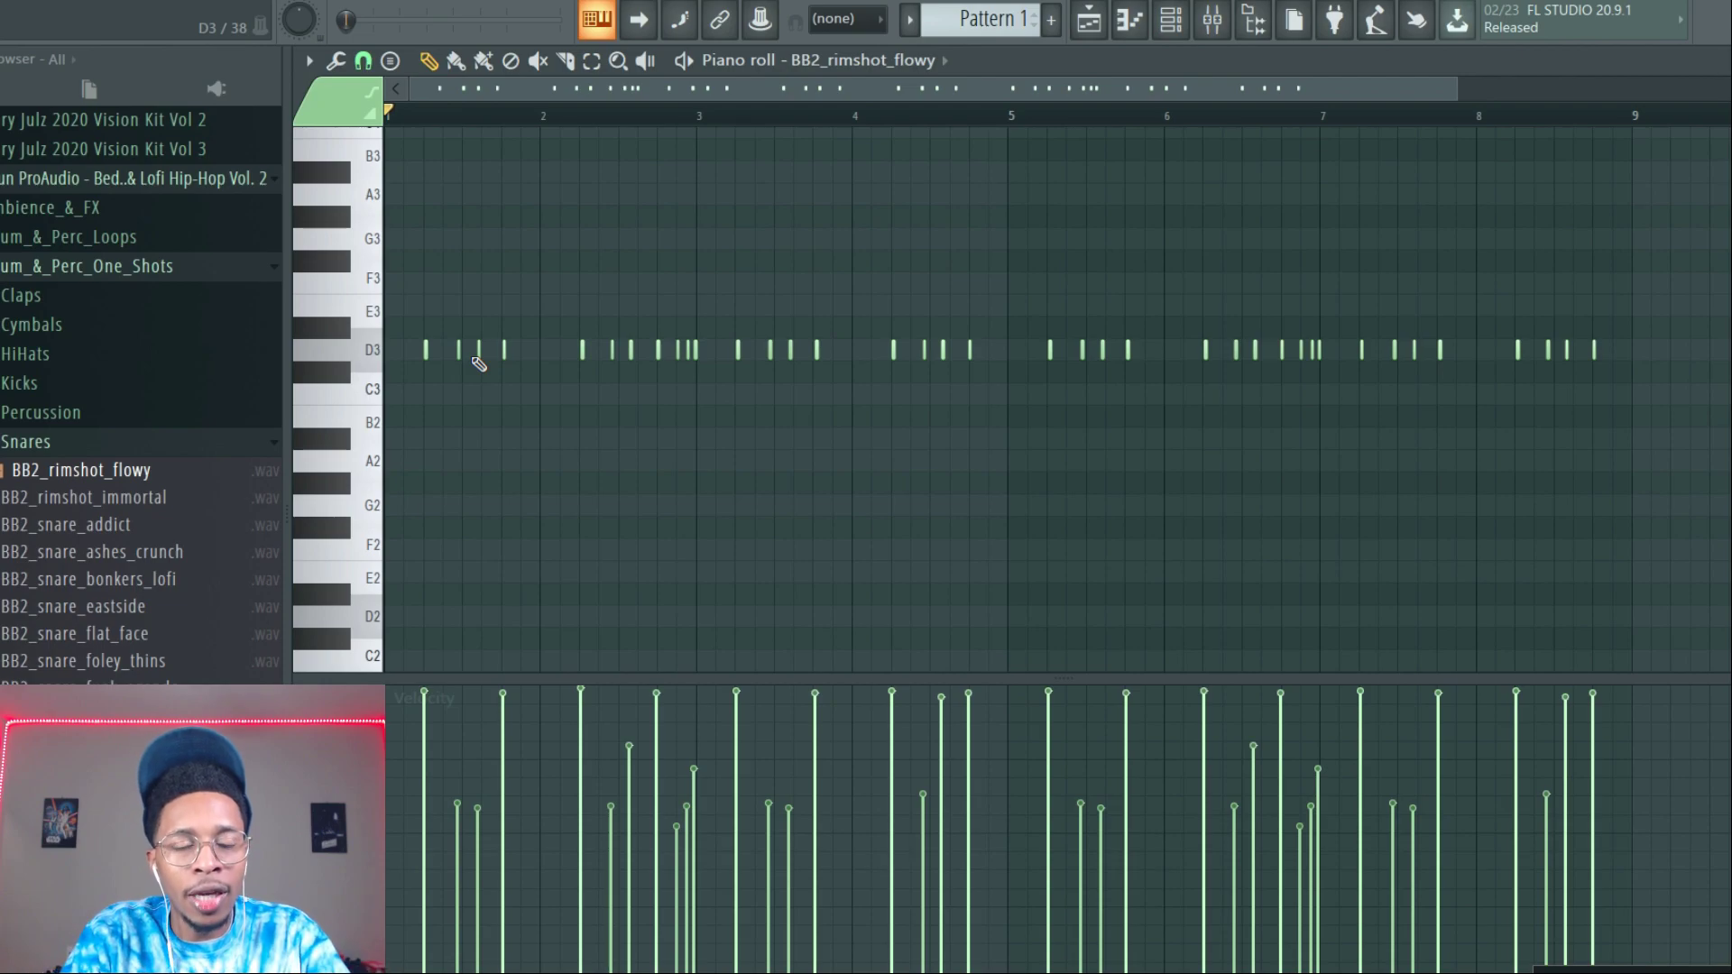
key("Down")
key("Down")
key("ctrl+Up")
key("ctrl+Up")
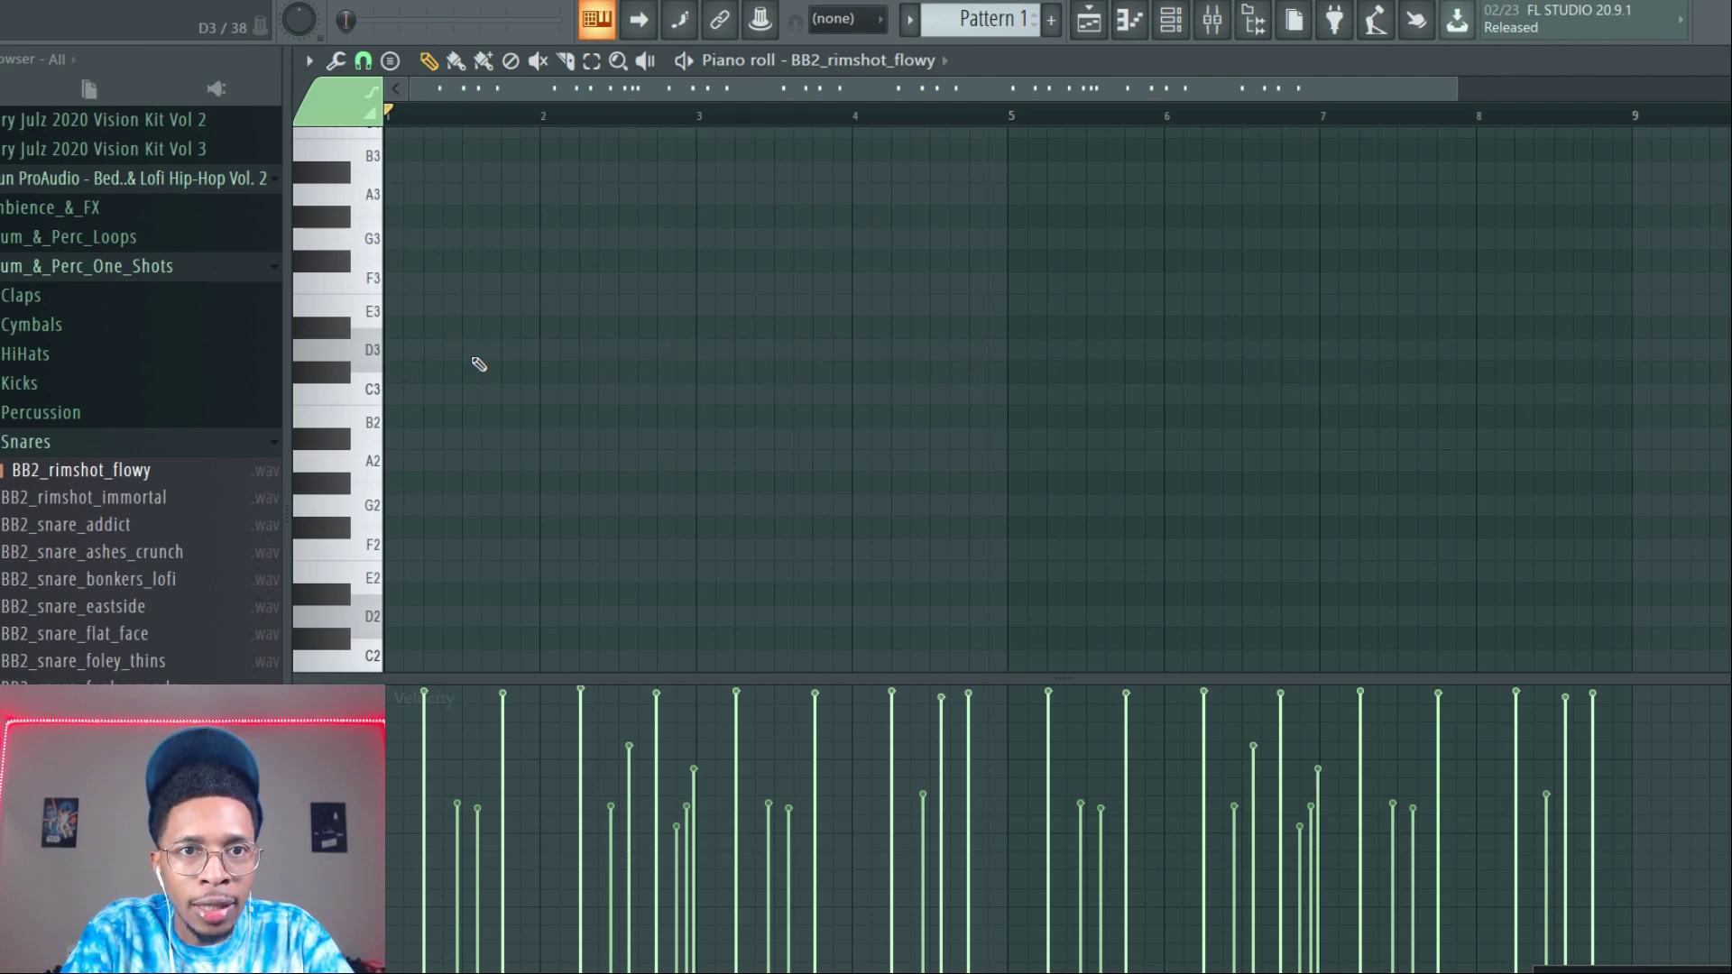
scroll(478, 364, "up", 5)
Play back the transposed rimshot pattern to check how it sounds.
key("space")
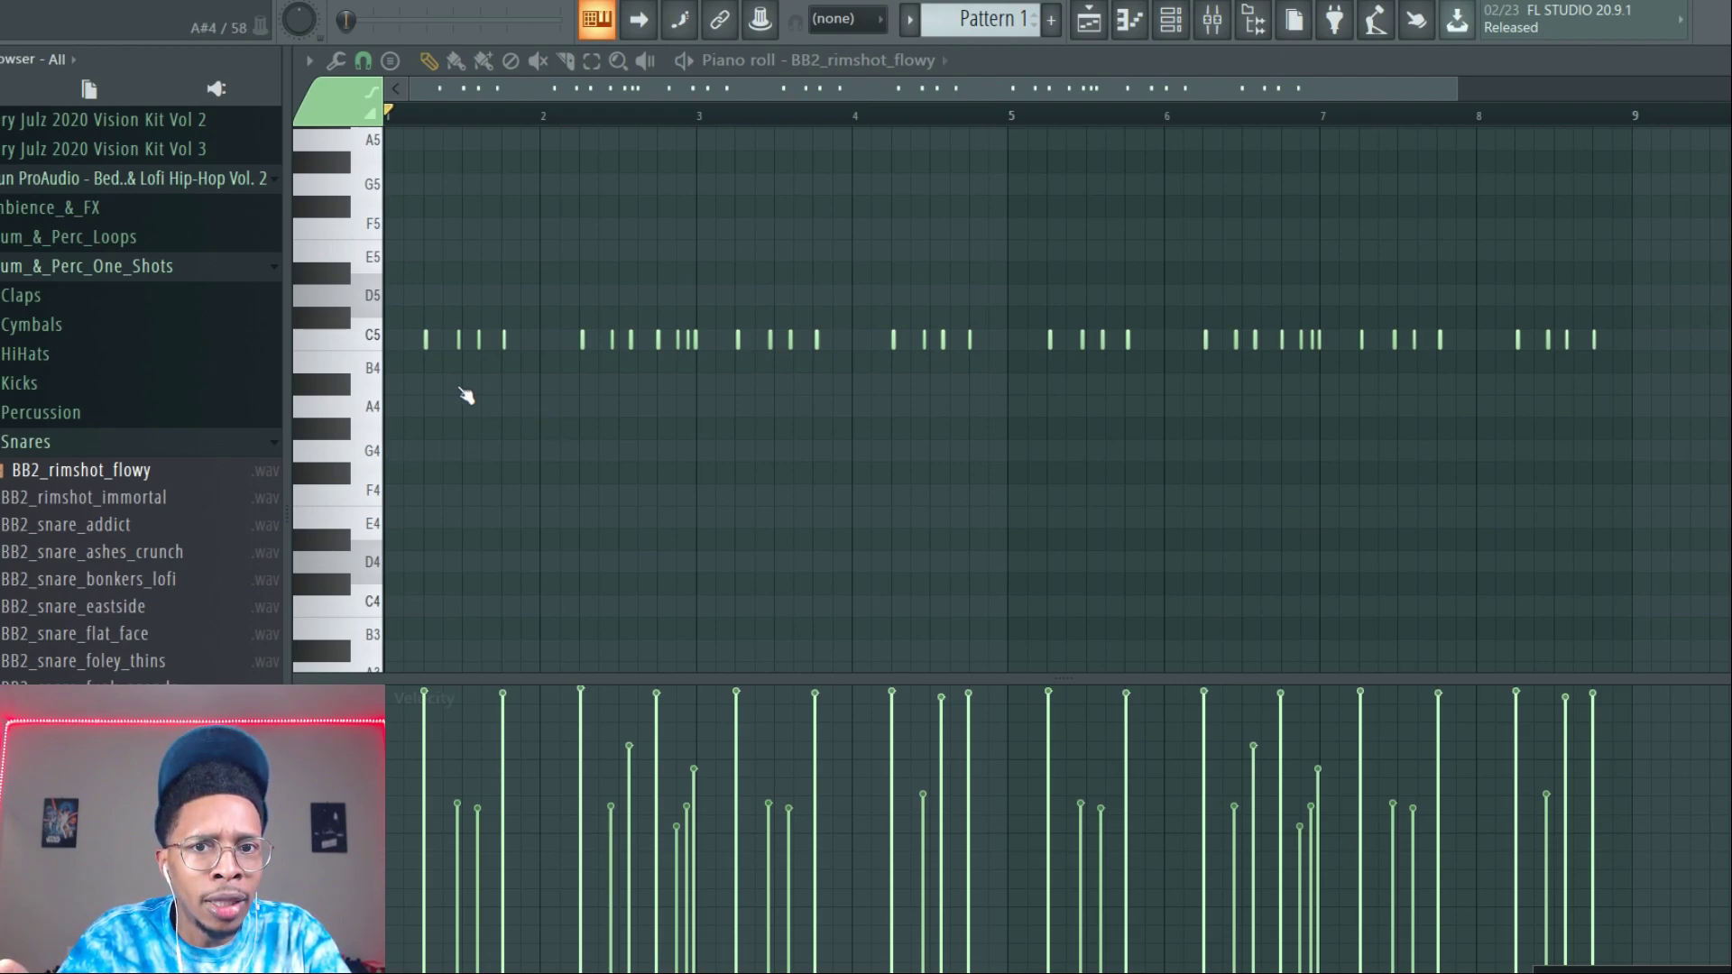
left_click_drag(1458, 87, 1086, 132)
key("space")
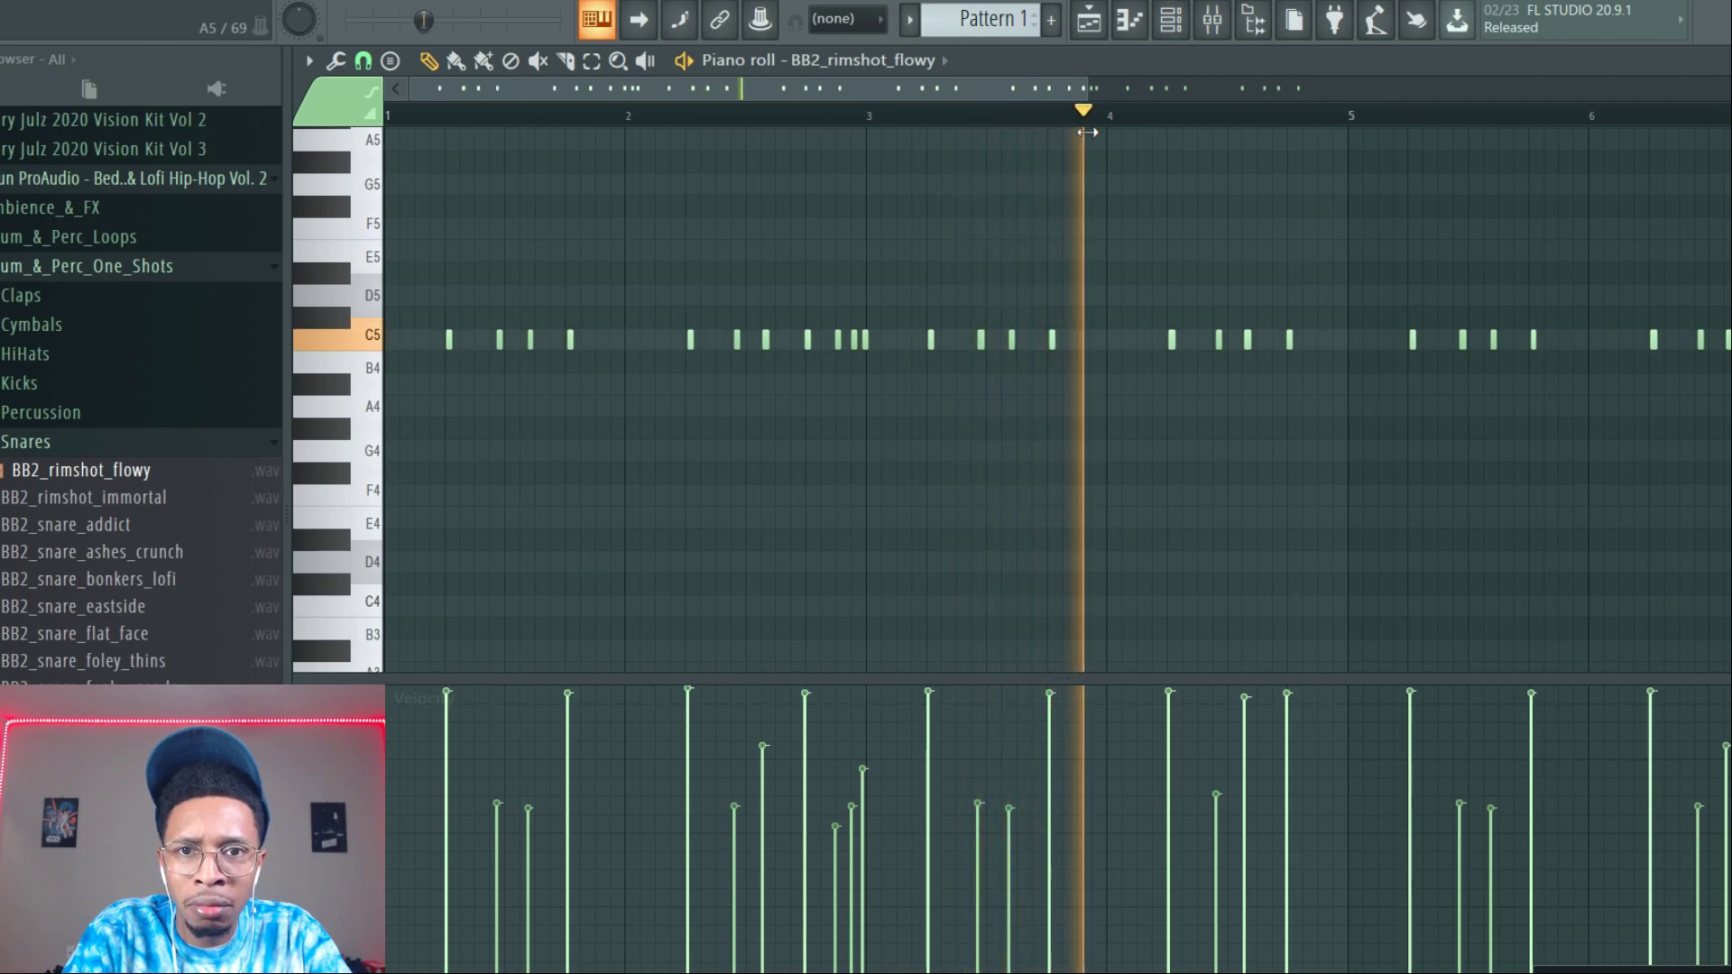
key("space")
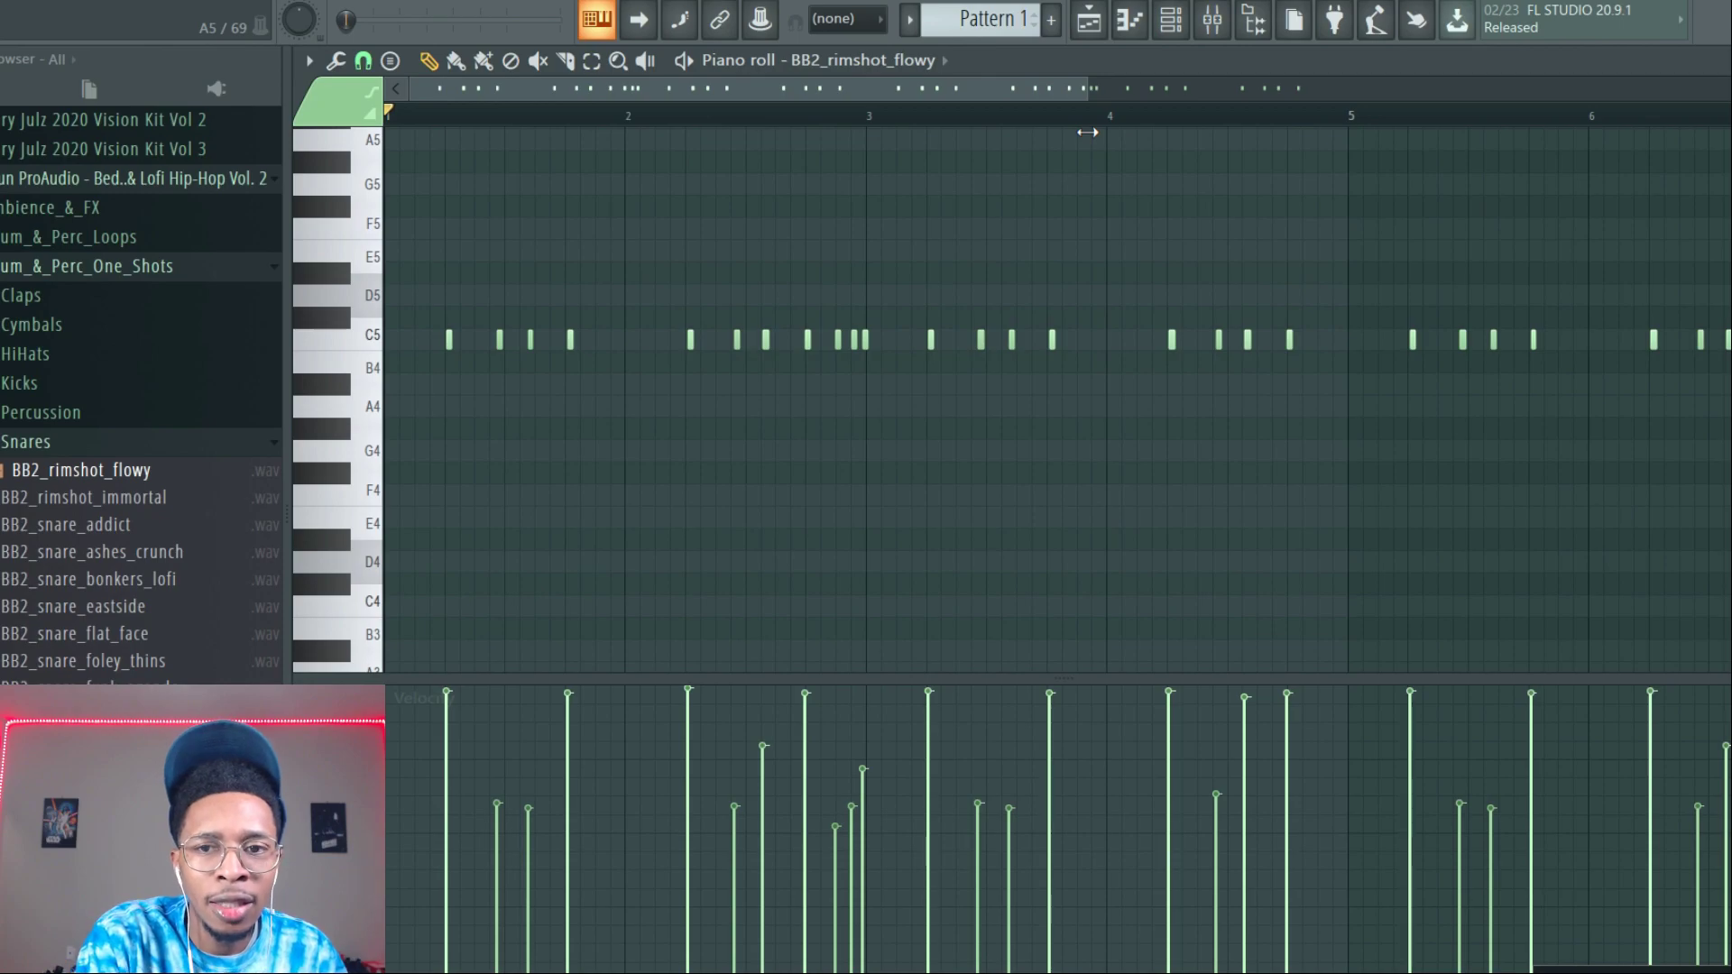
Reopen Superior Drummer 3, set the Tracker's sound recognition to Kick and open the MIDI export.
key("F6")
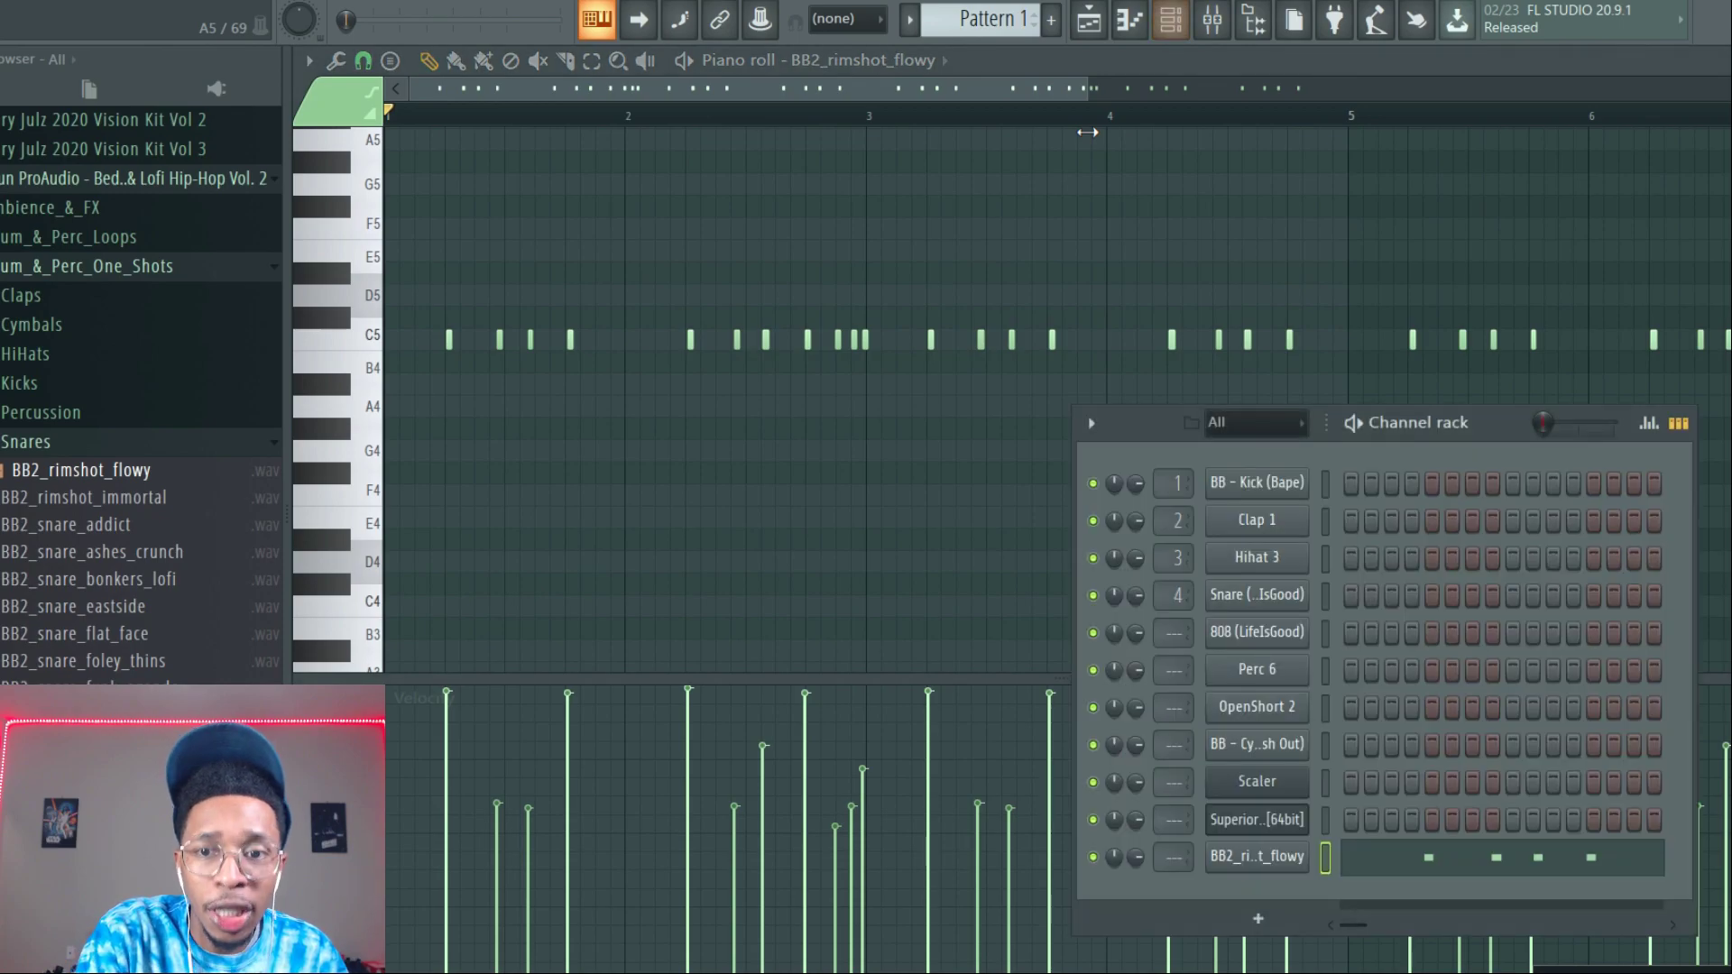
left_click(1259, 819)
left_click_drag(820, 137, 1245, 137)
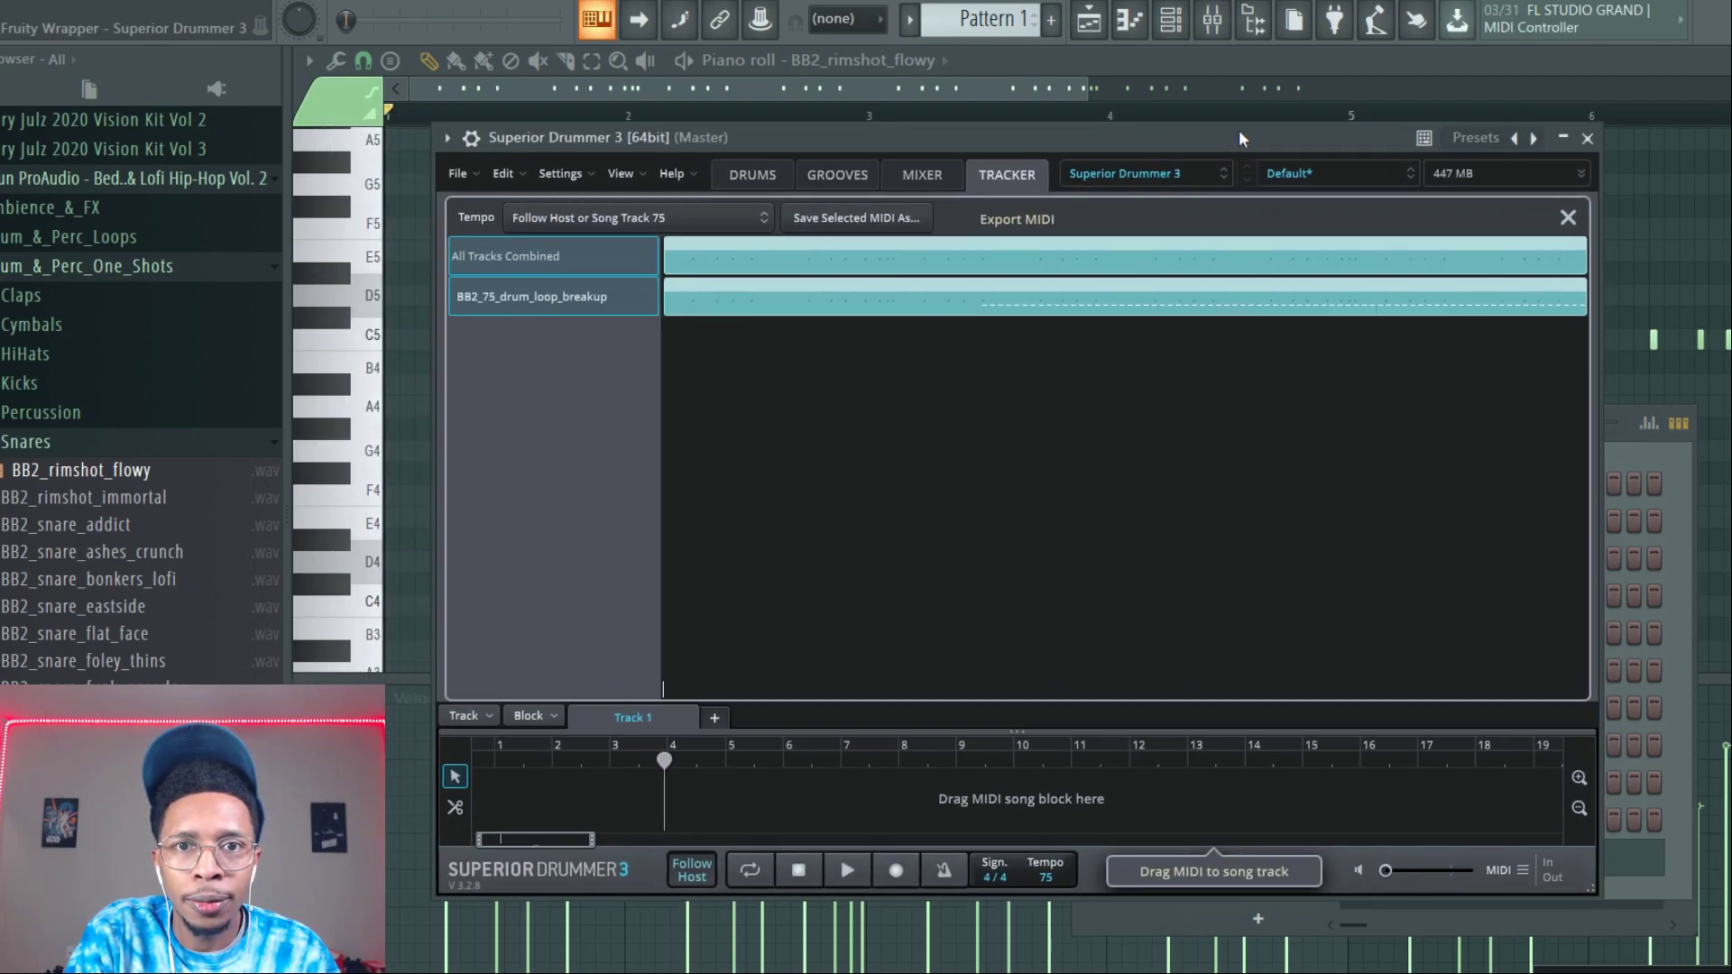
double_click(777, 283)
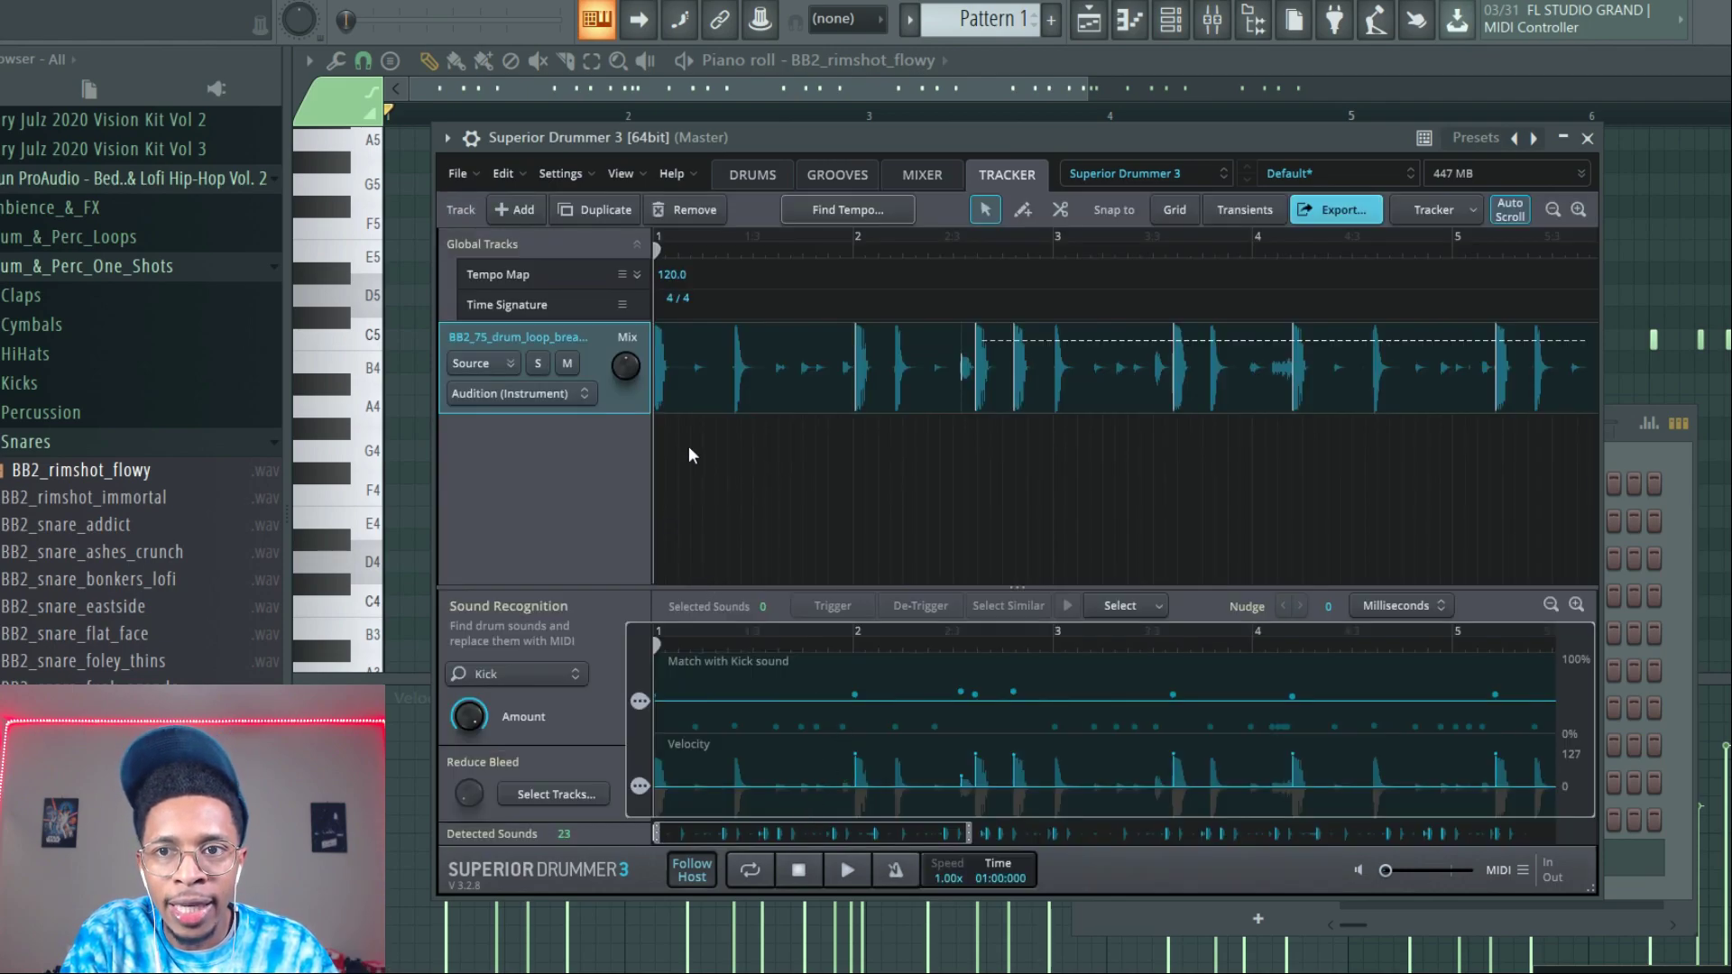
left_click(1323, 213)
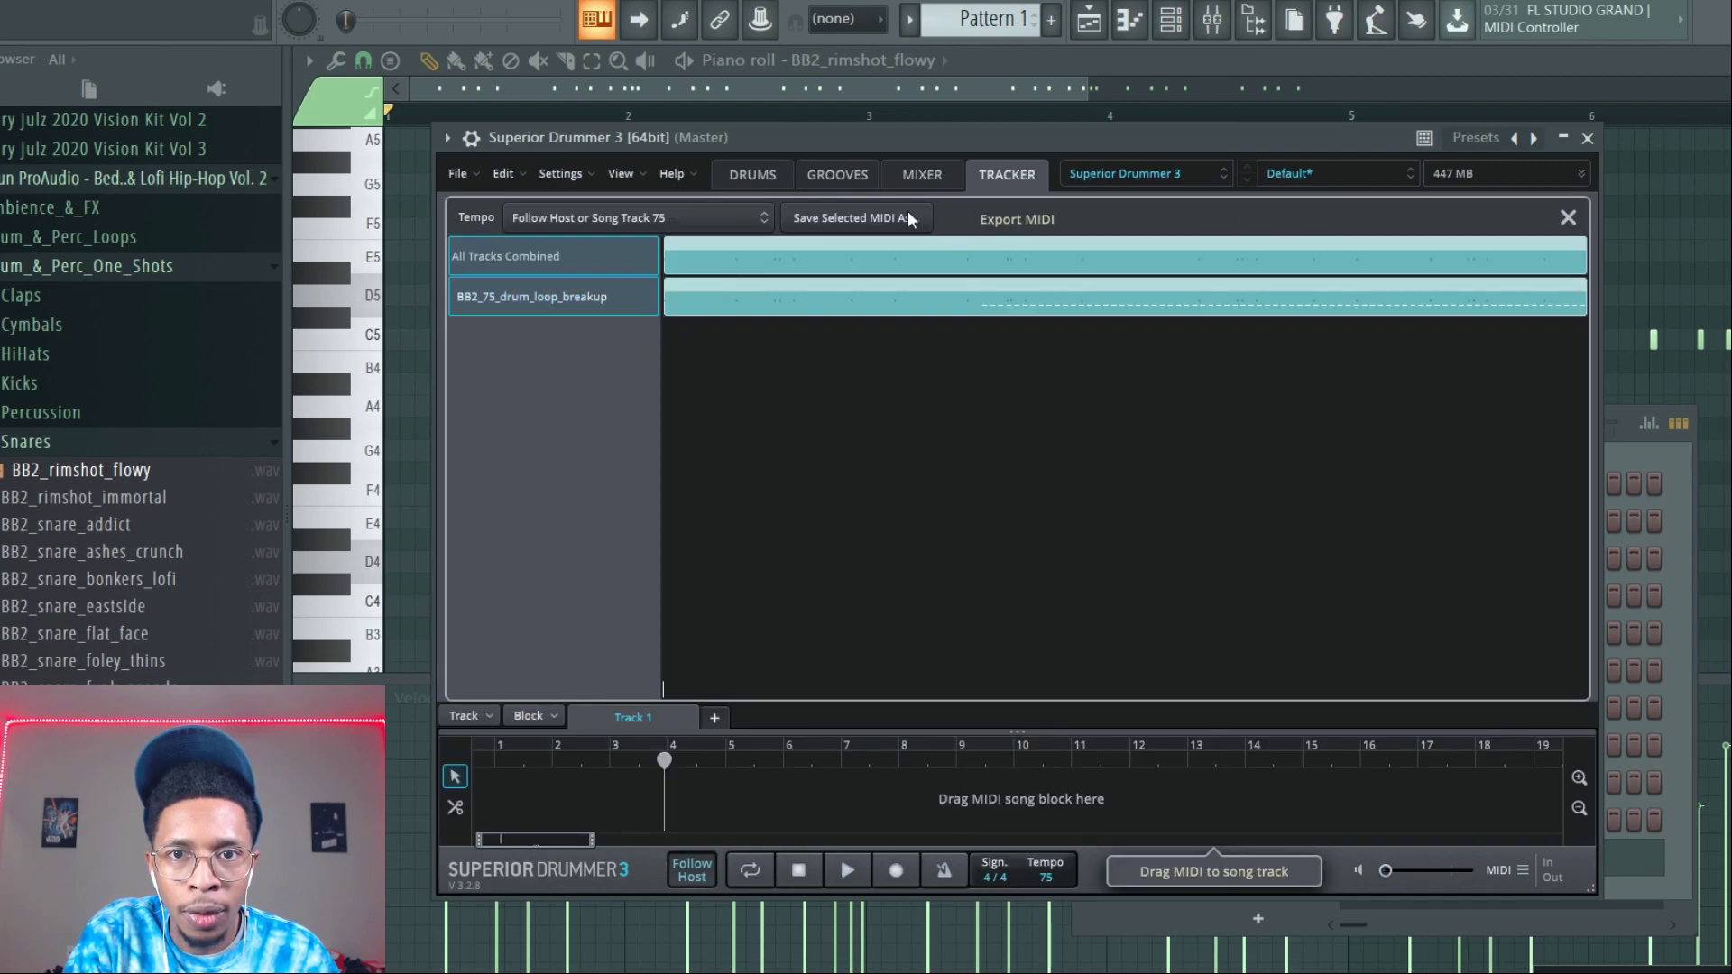
Add the BB2_kick_bank_heist sample from the one-shot Kicks folder as a new channel below the rimshot.
left_click_drag(917, 140, 306, 763)
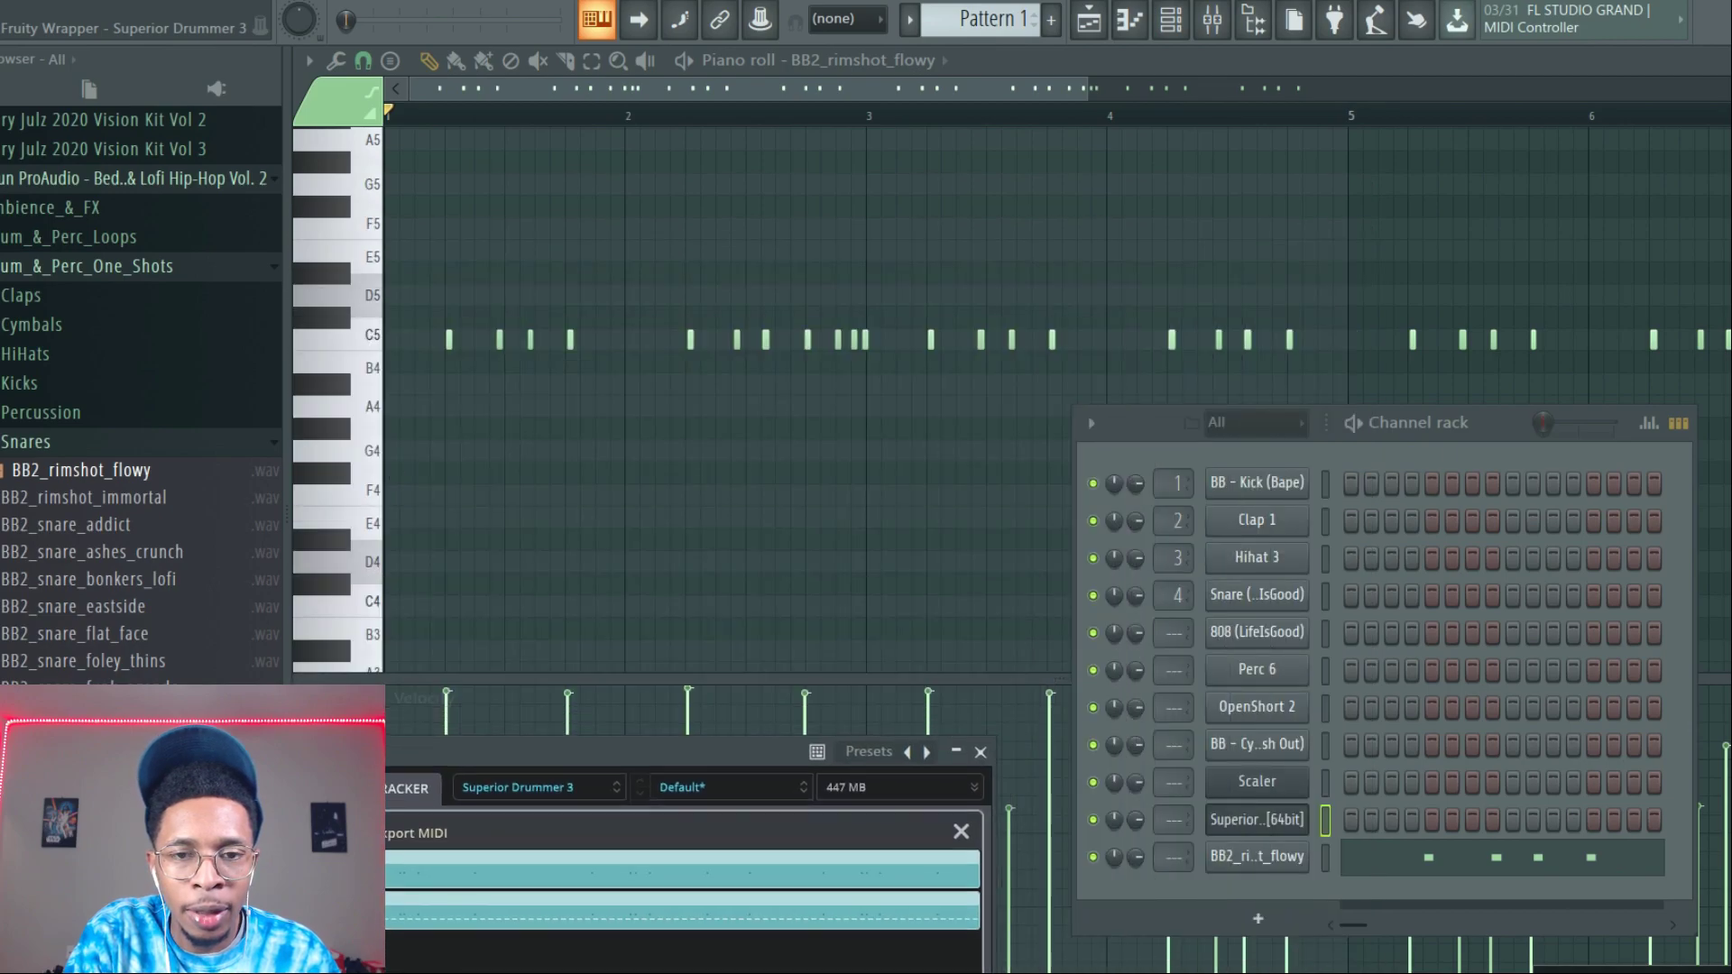
left_click(25, 442)
left_click(23, 383)
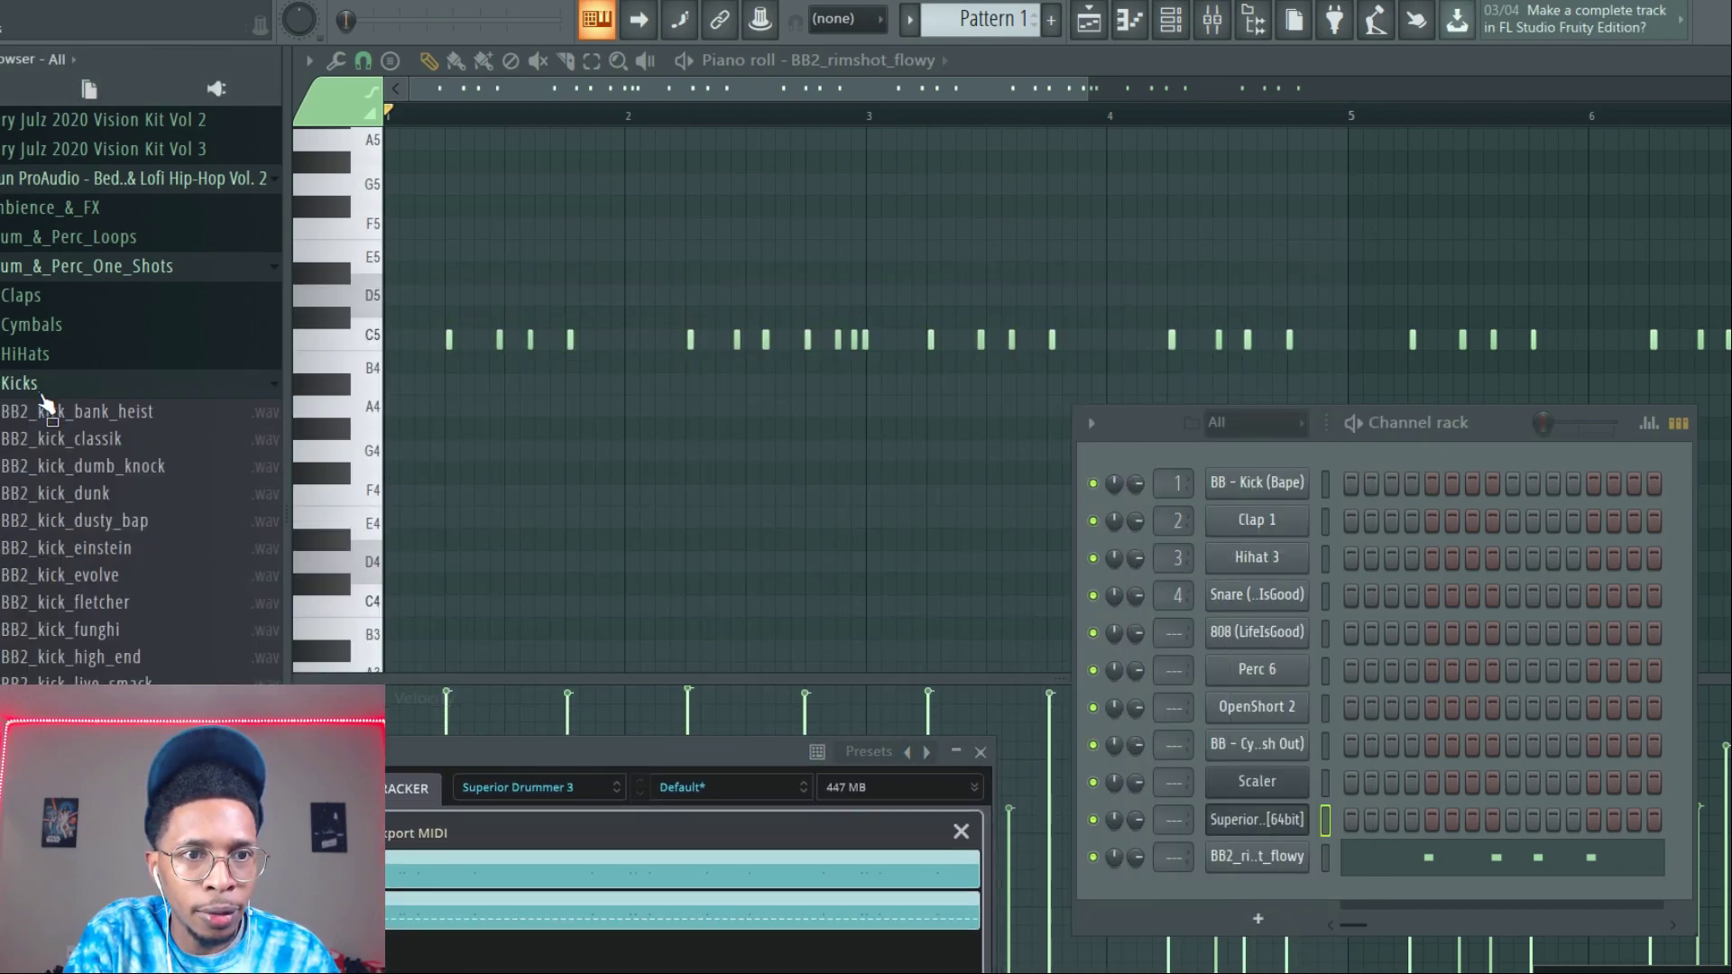
left_click(94, 417)
left_click_drag(98, 432, 1266, 895)
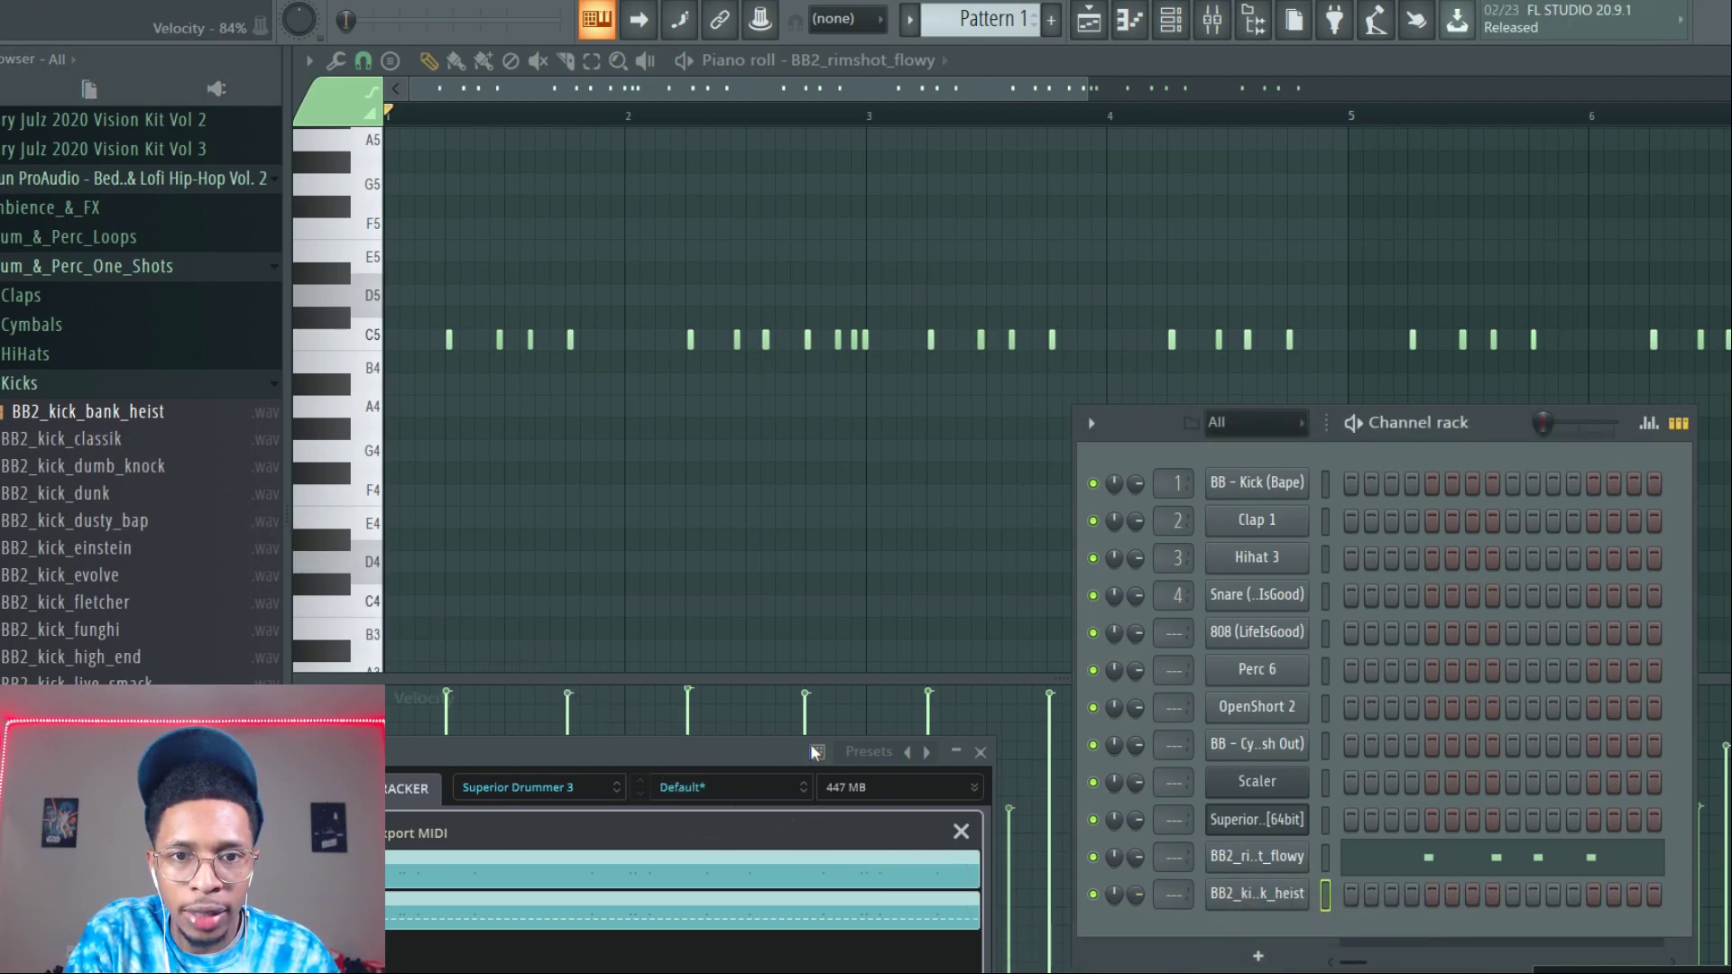
Transfer the exported kick MIDI to the BB2_kick_bank_heist channel and transpose its notes up two octaves to C5.
left_click_drag(773, 752, 1003, 65)
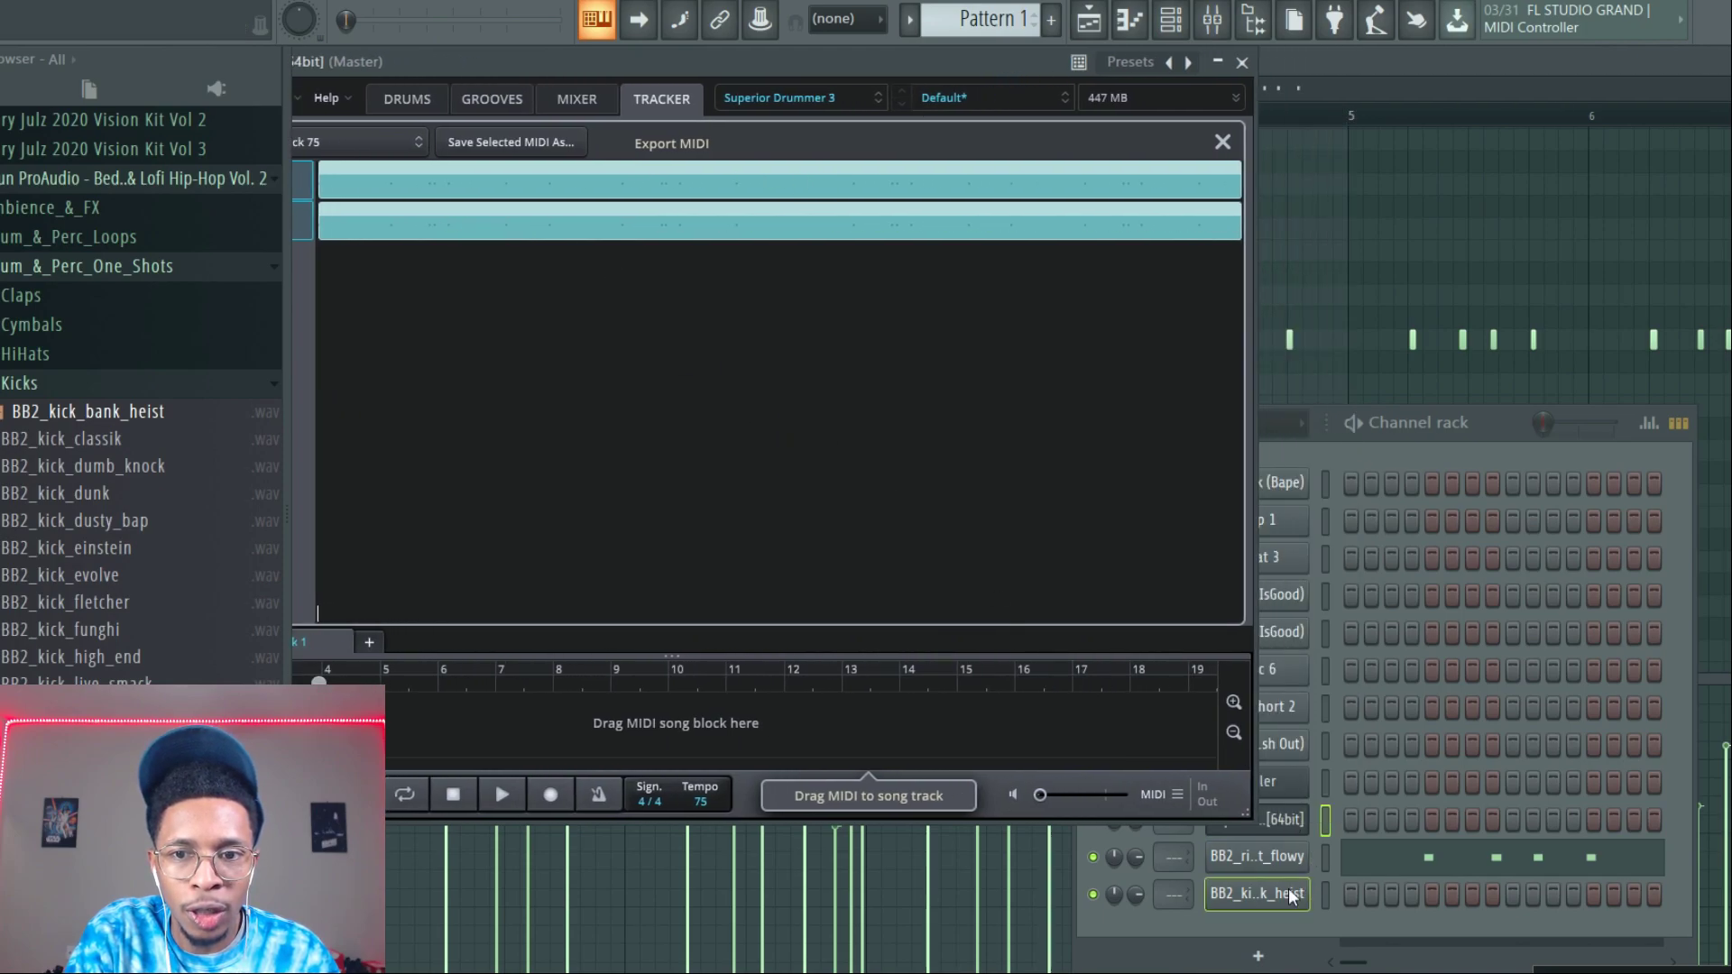
left_click_drag(1290, 896, 1291, 897)
left_click(1359, 896)
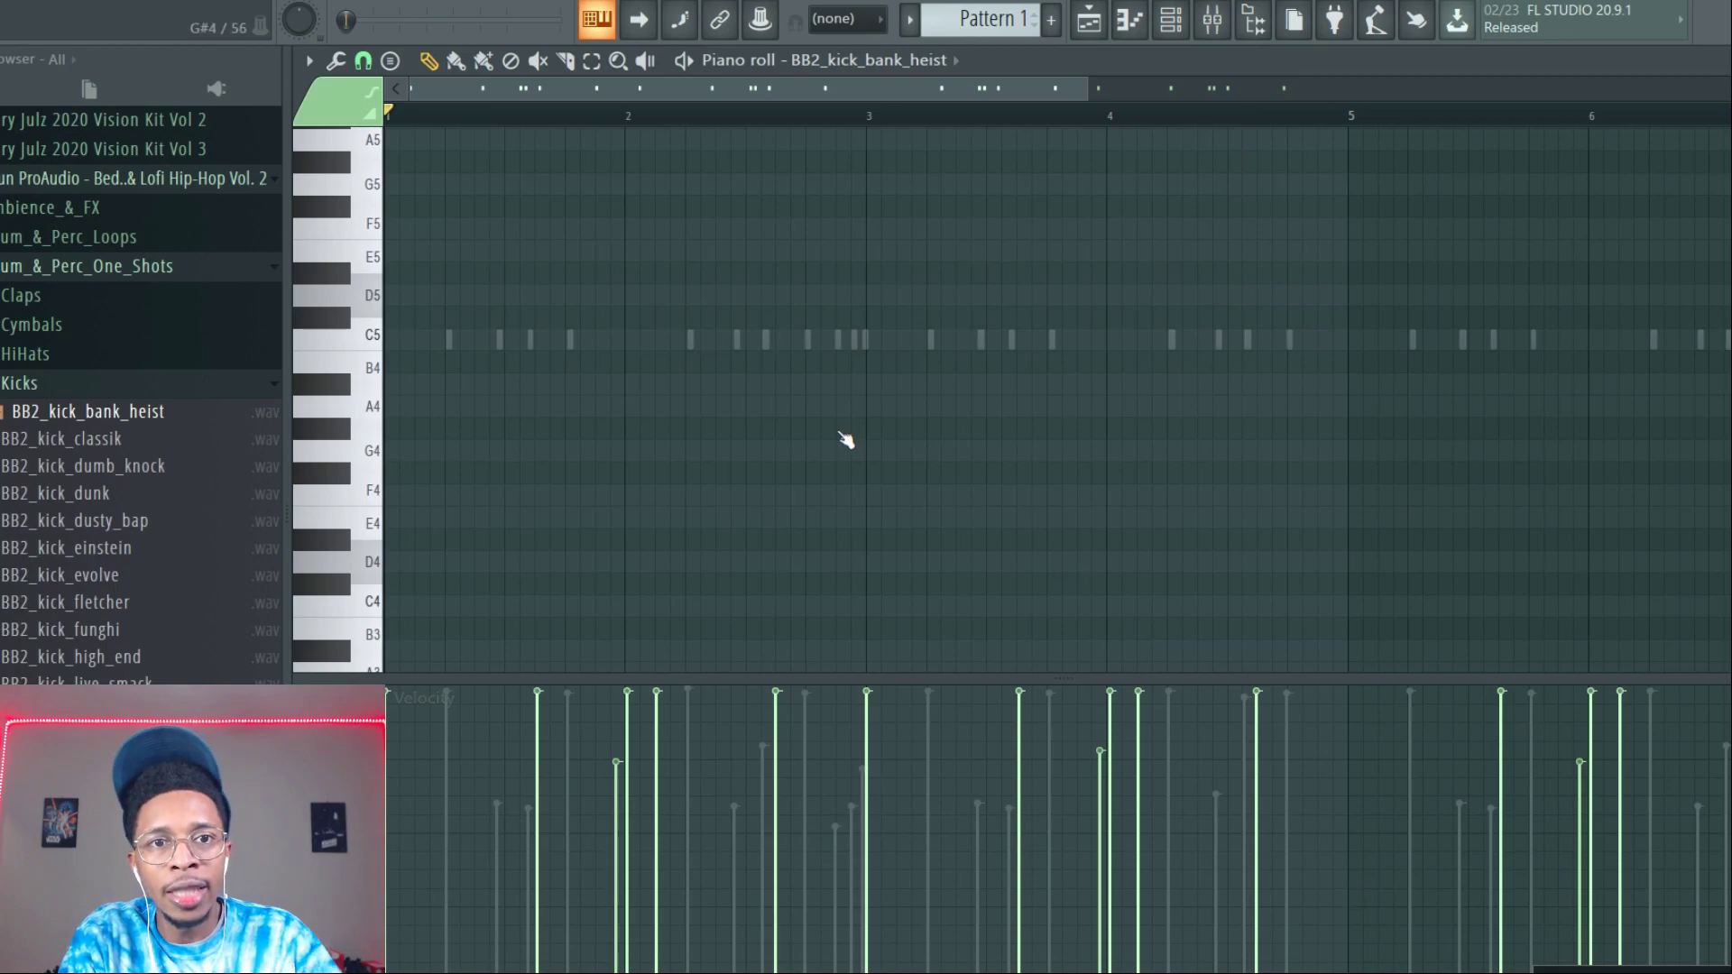
scroll(845, 440, "down", 8)
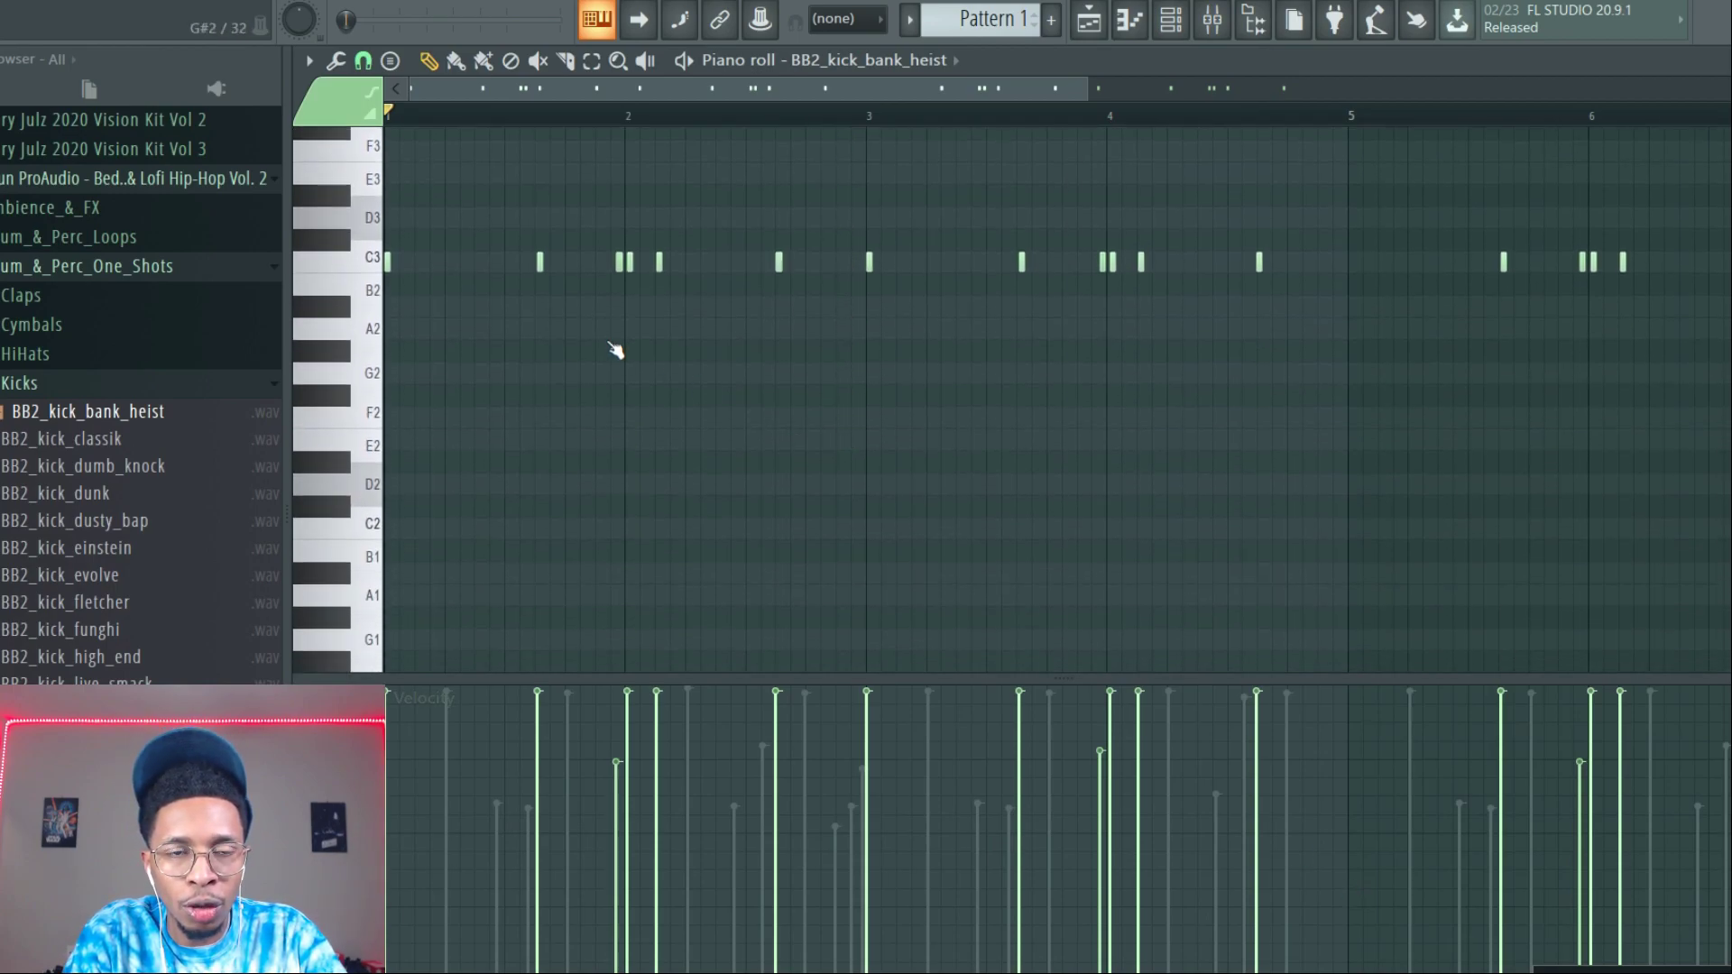
scroll(616, 350, "up", 5)
key("ctrl+Up")
key("ctrl+Up")
scroll(616, 350, "up", 3)
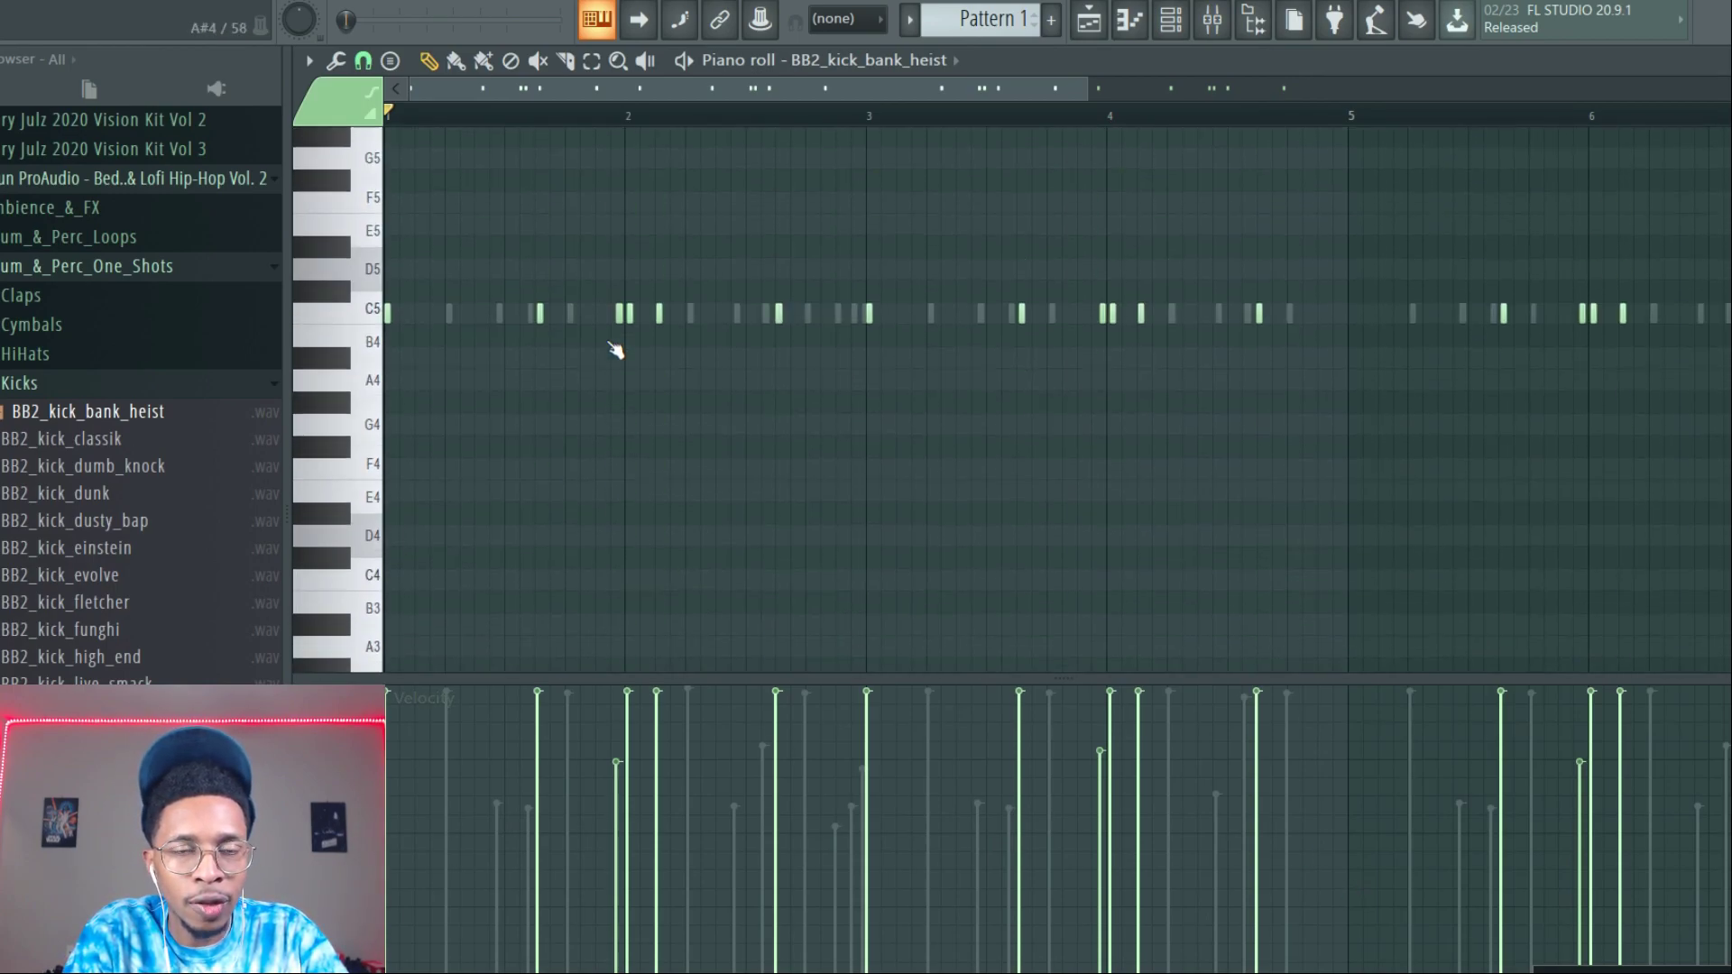
Play back the transposed kick pattern together with the rimshot to check how they sound.
scroll(616, 350, "up", 4)
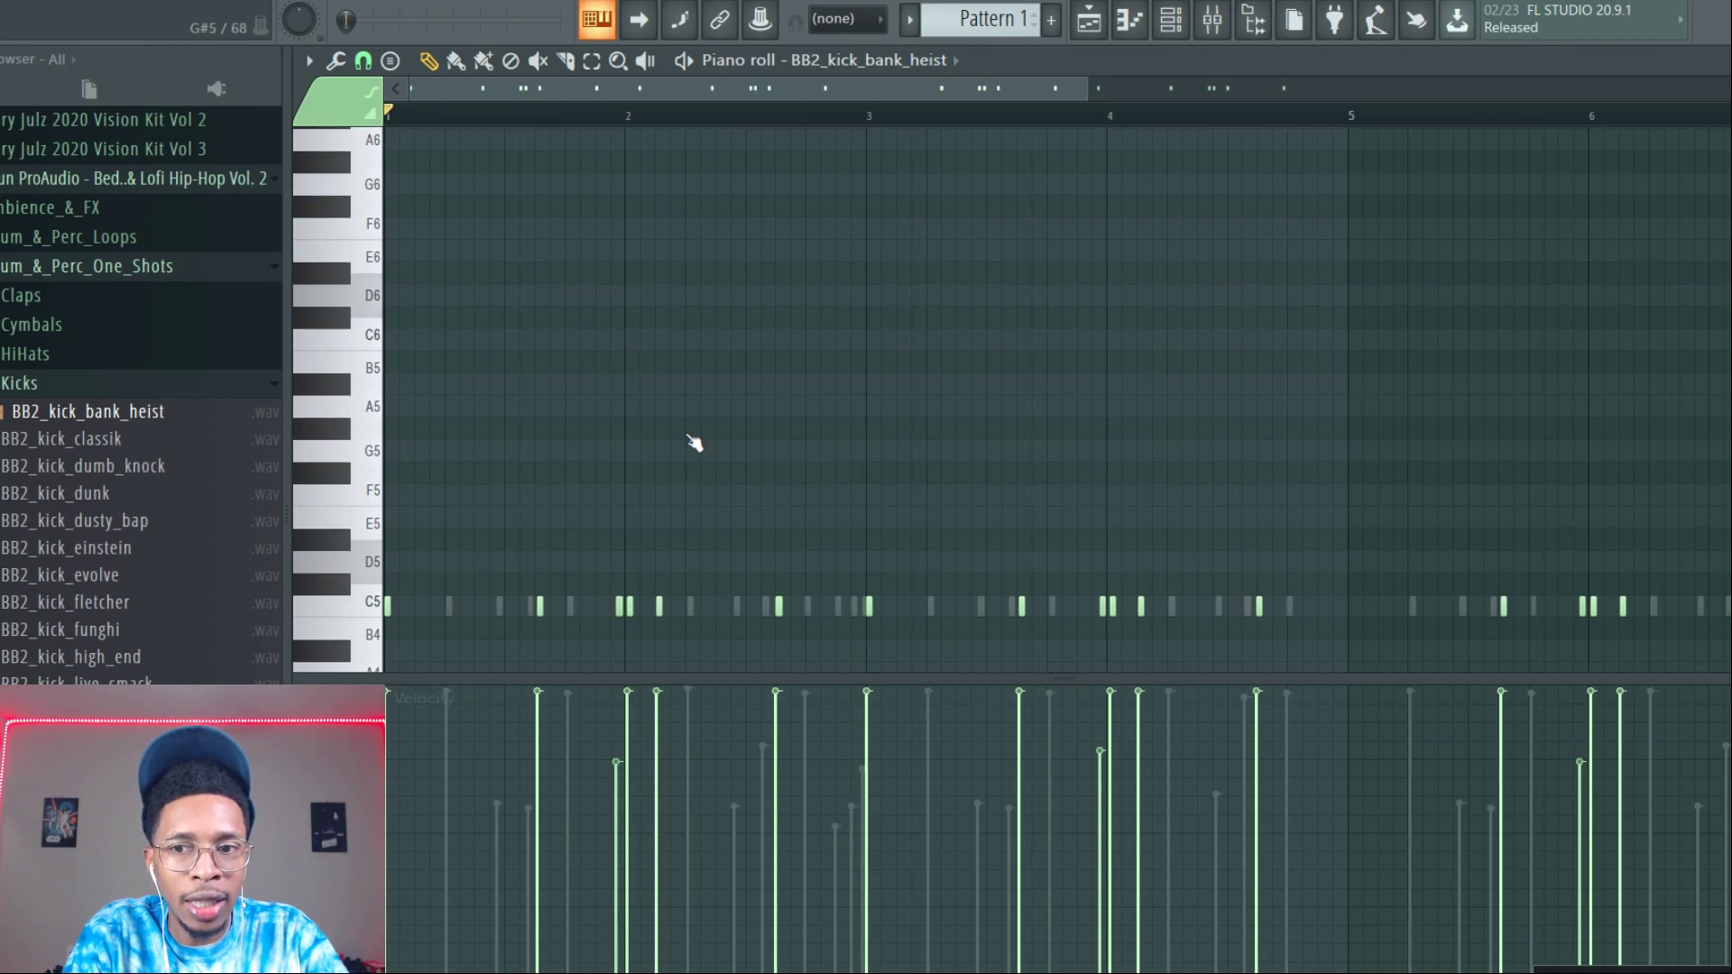
key("space")
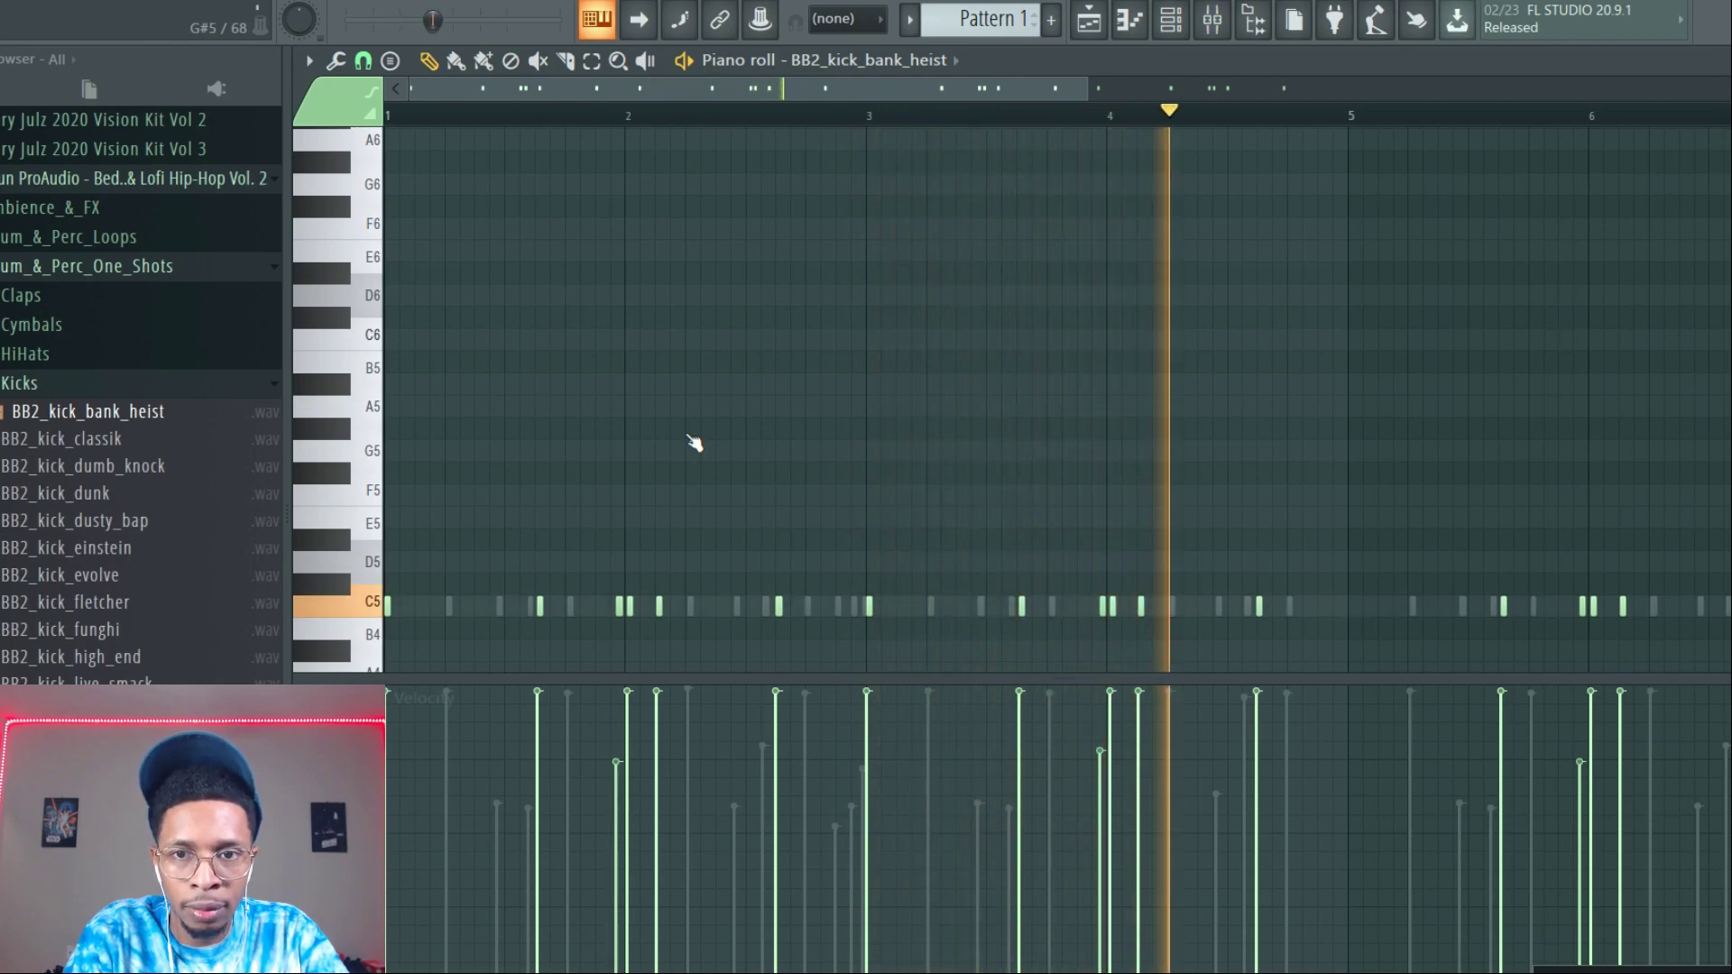
key("space")
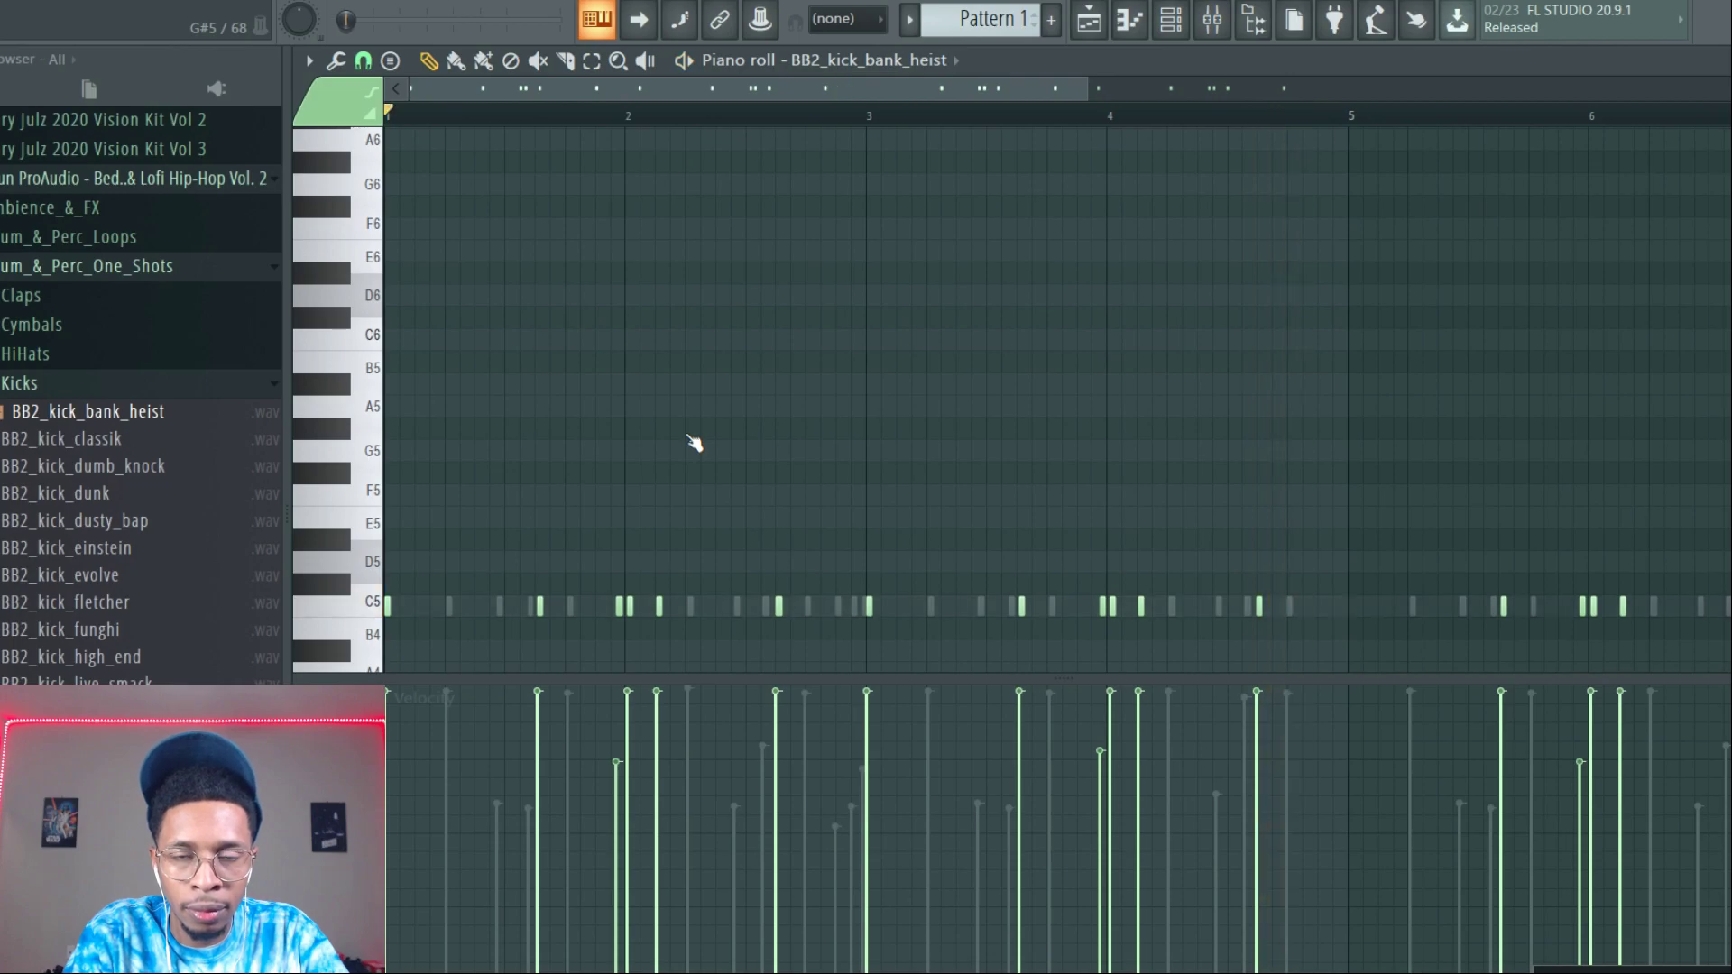
Reopen Superior Drummer 3, leave the MIDI export and set the Tracker's sound recognition to Hi-Hat.
key("F6")
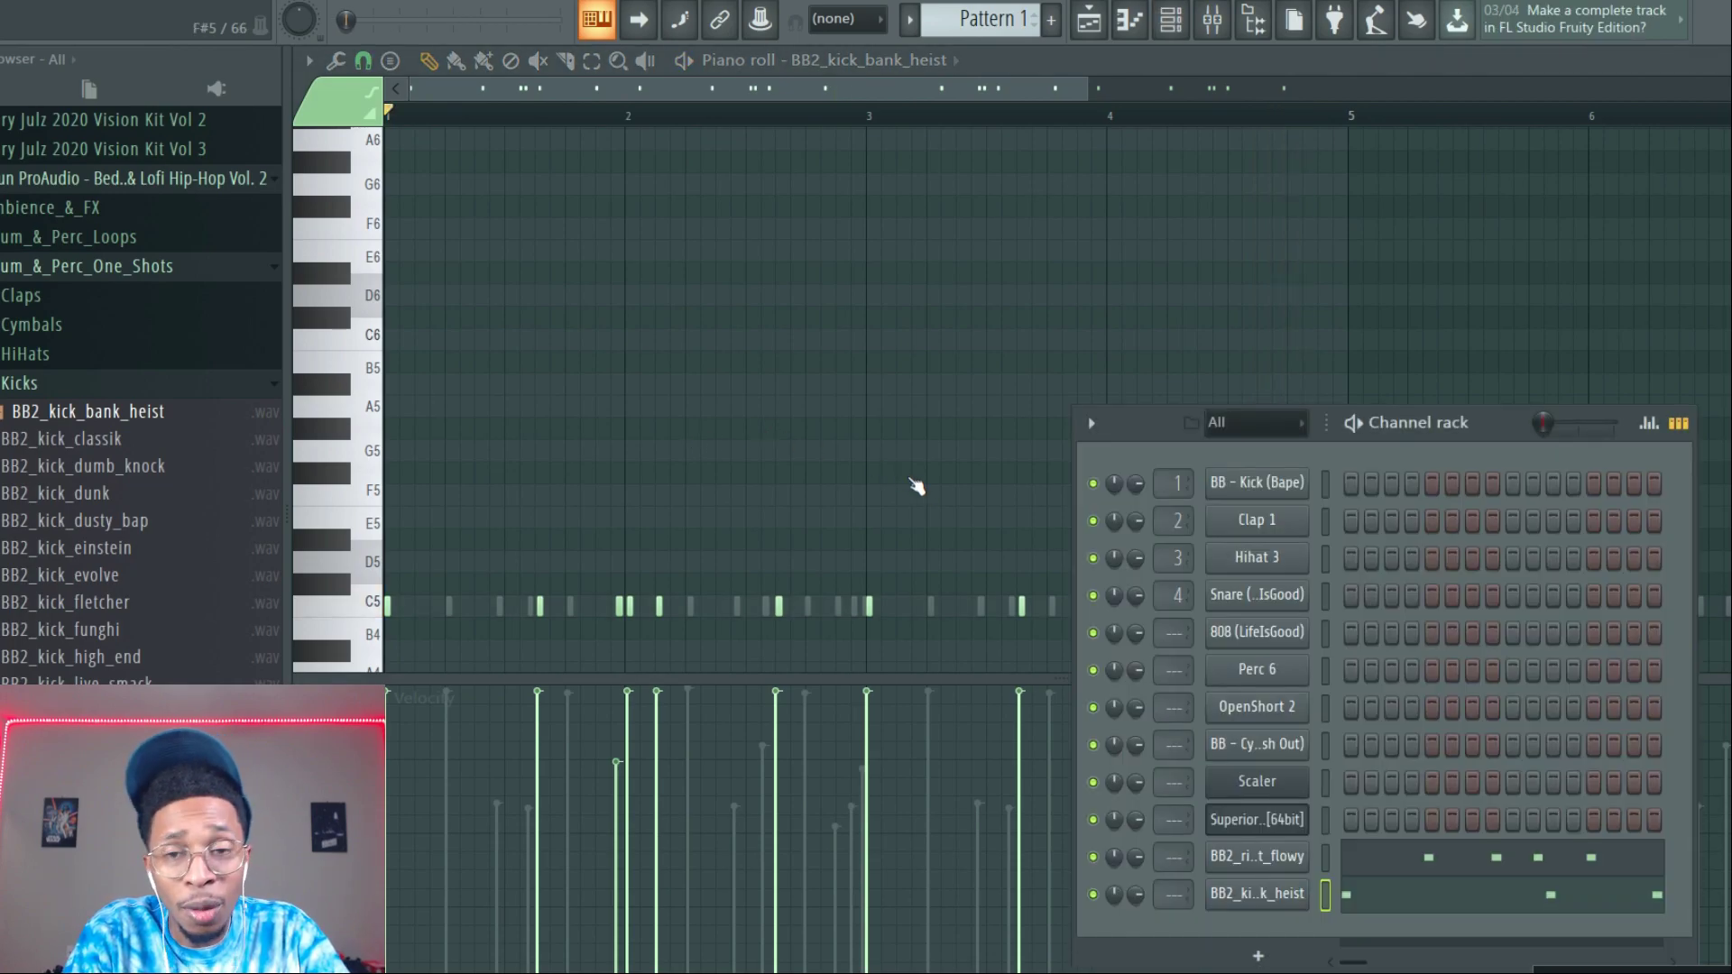
left_click(1281, 822)
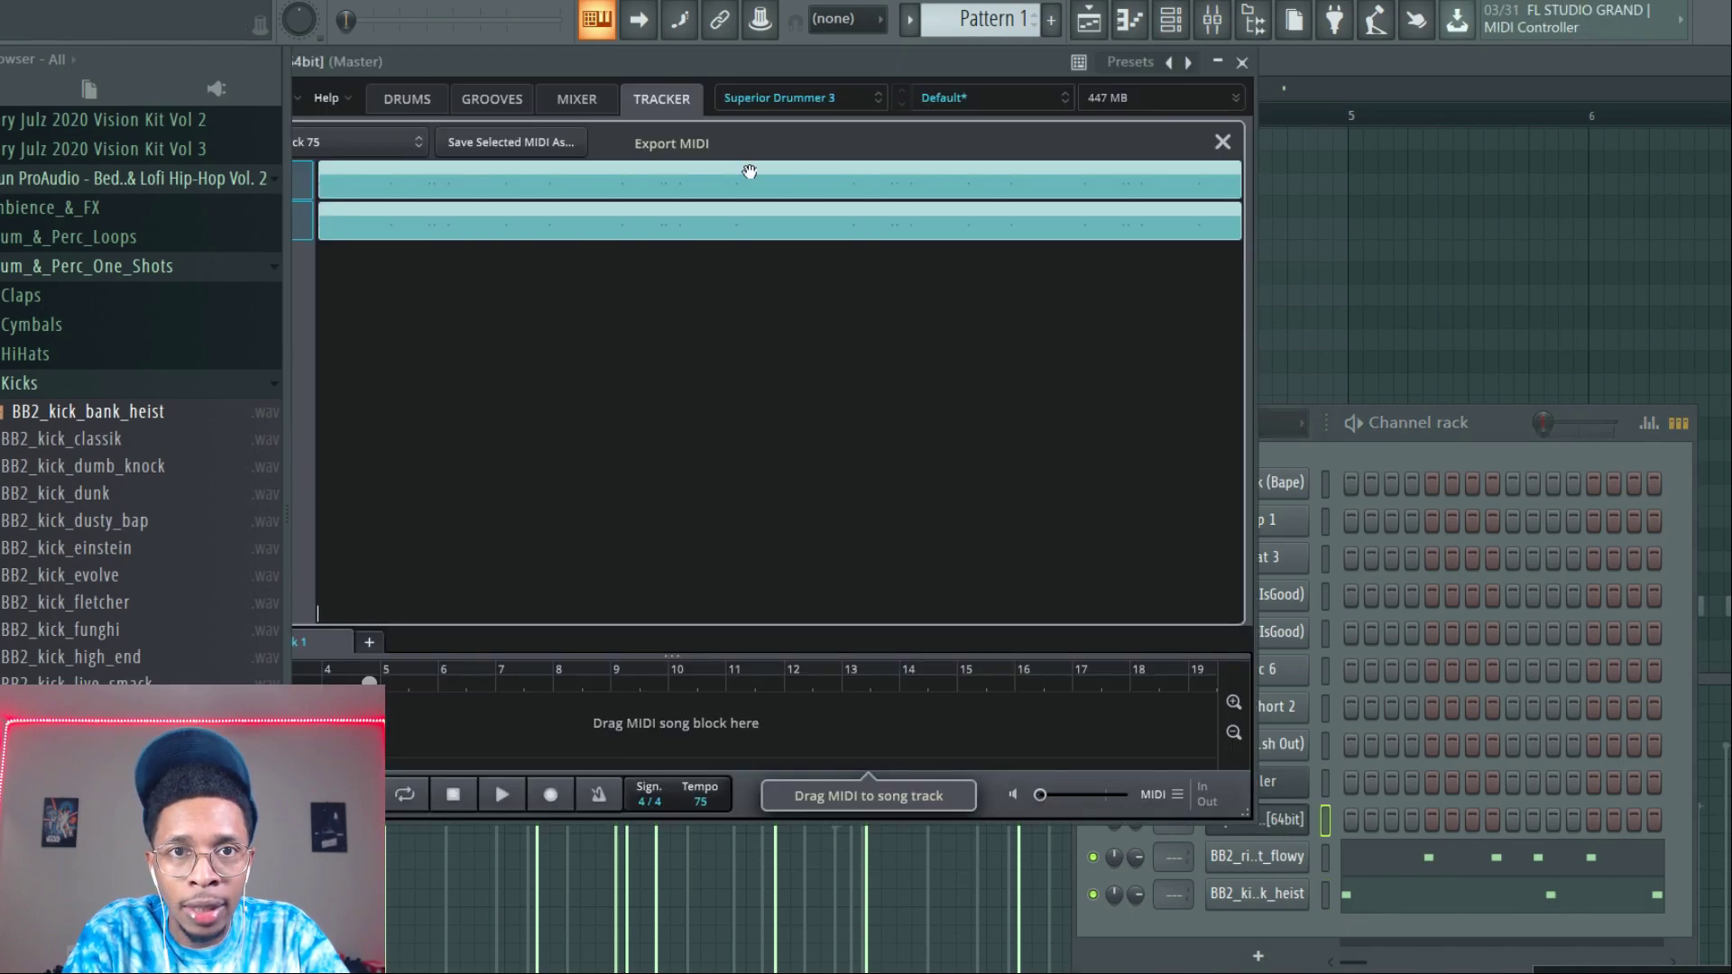
left_click_drag(682, 68, 1031, 56)
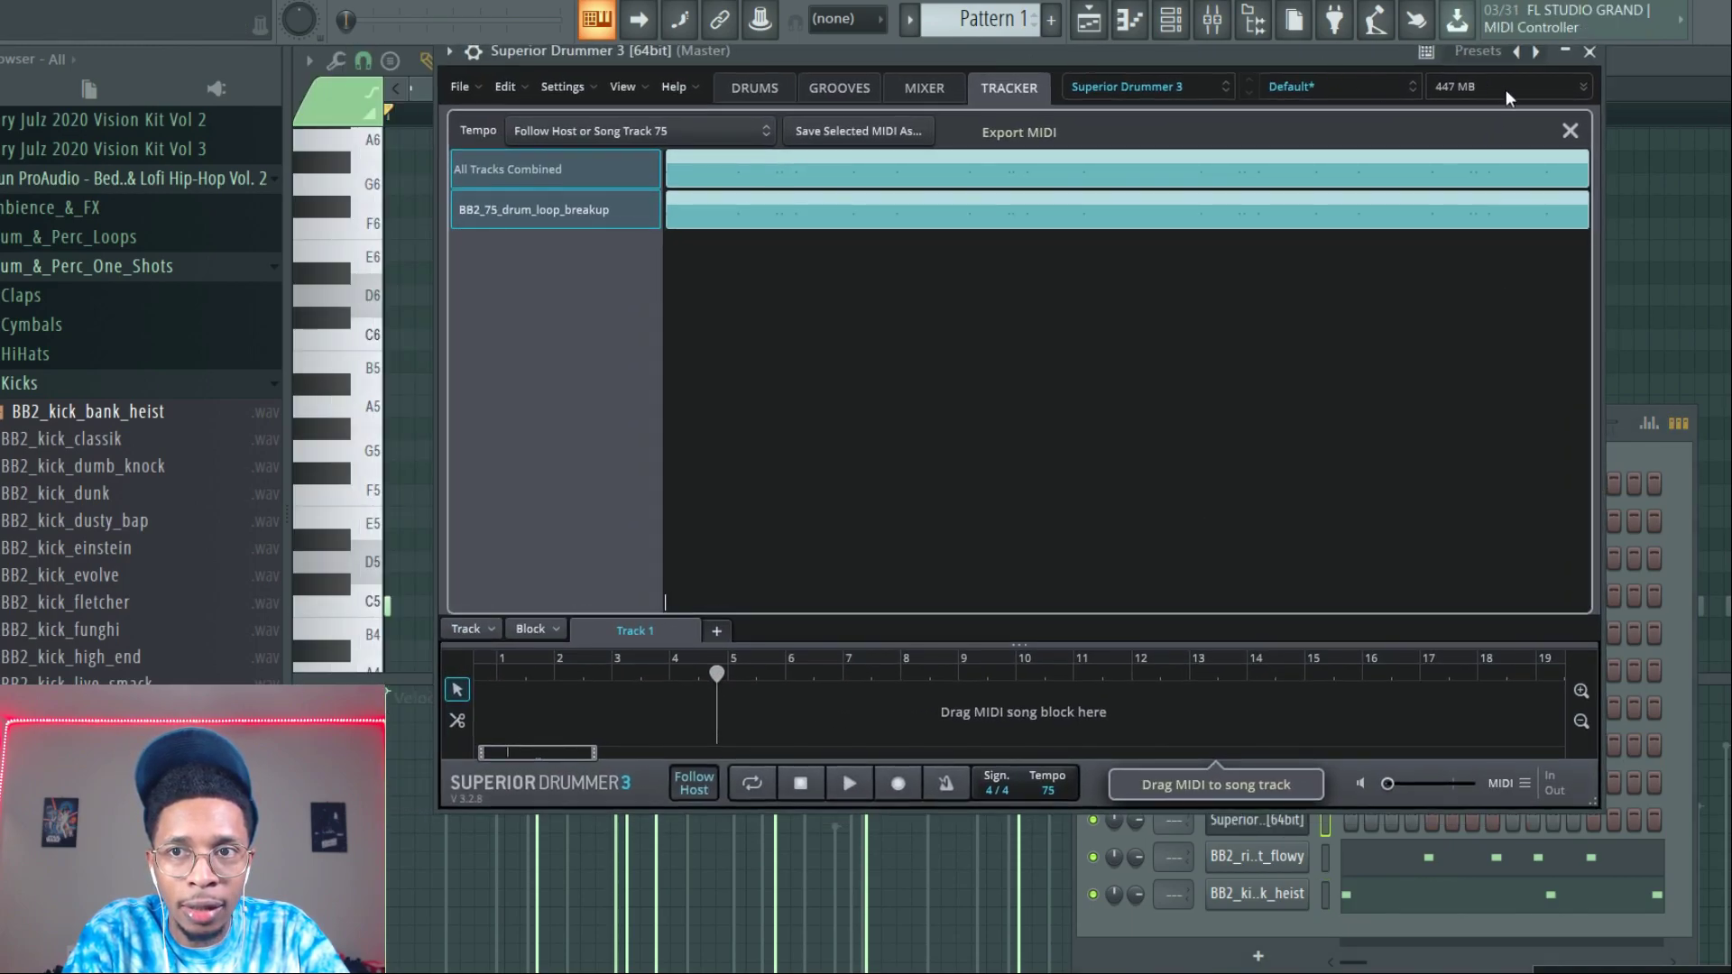
left_click(1571, 131)
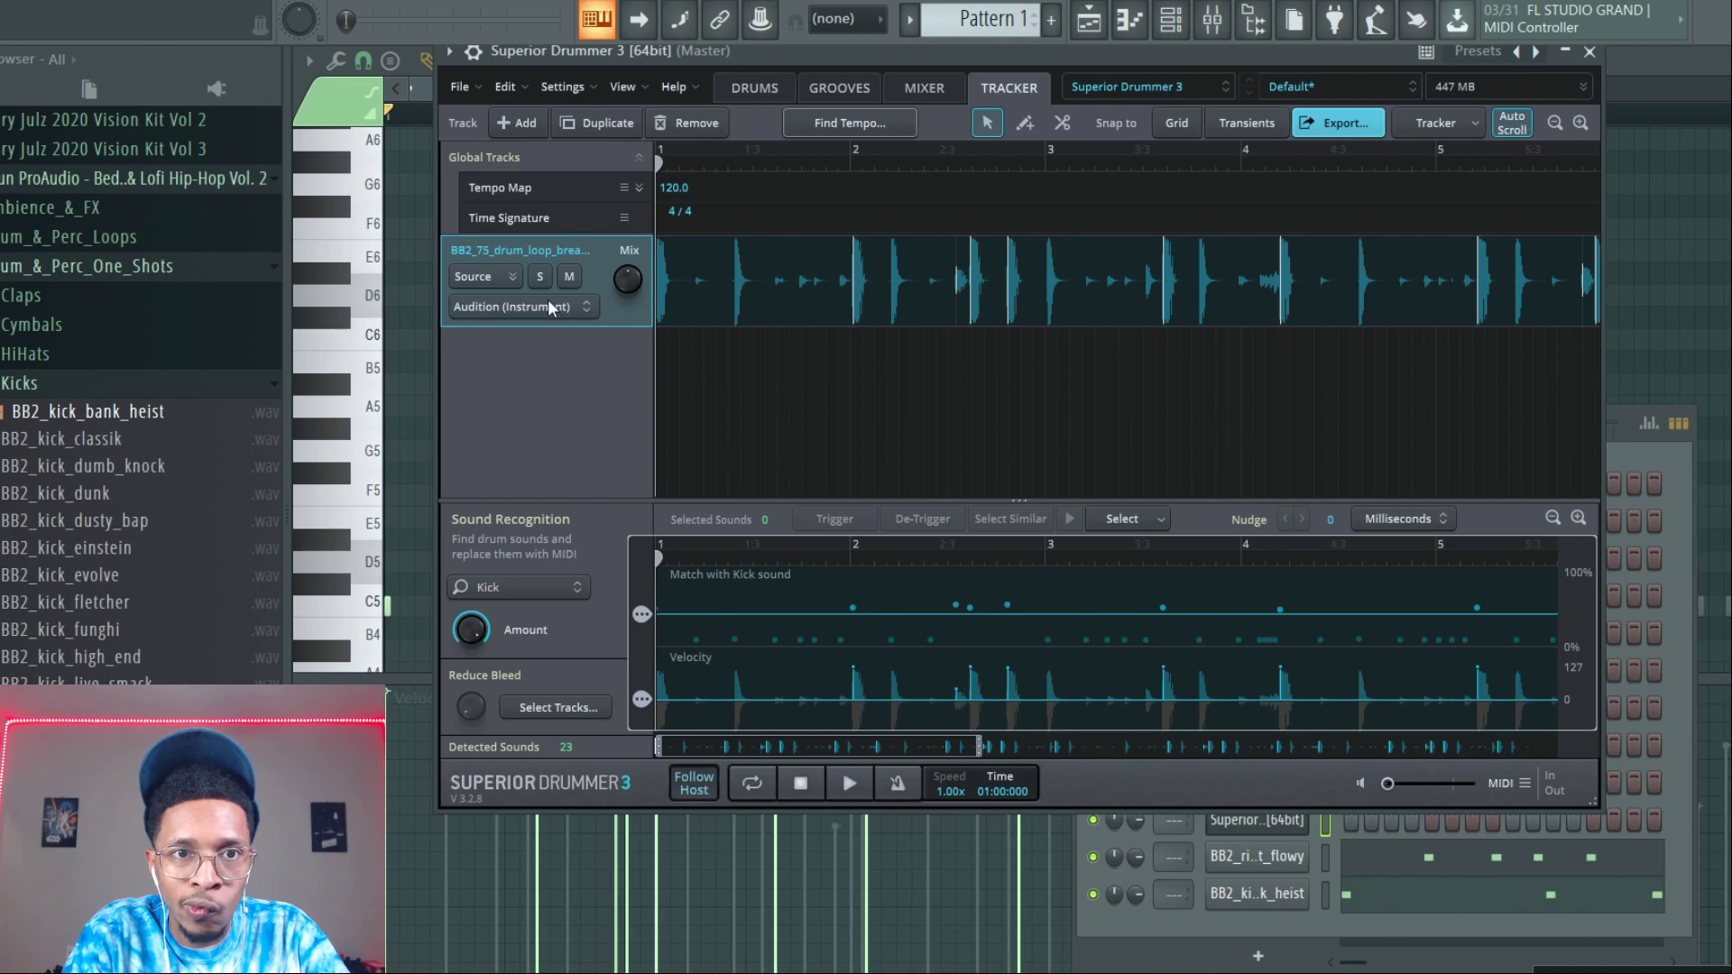
left_click(533, 586)
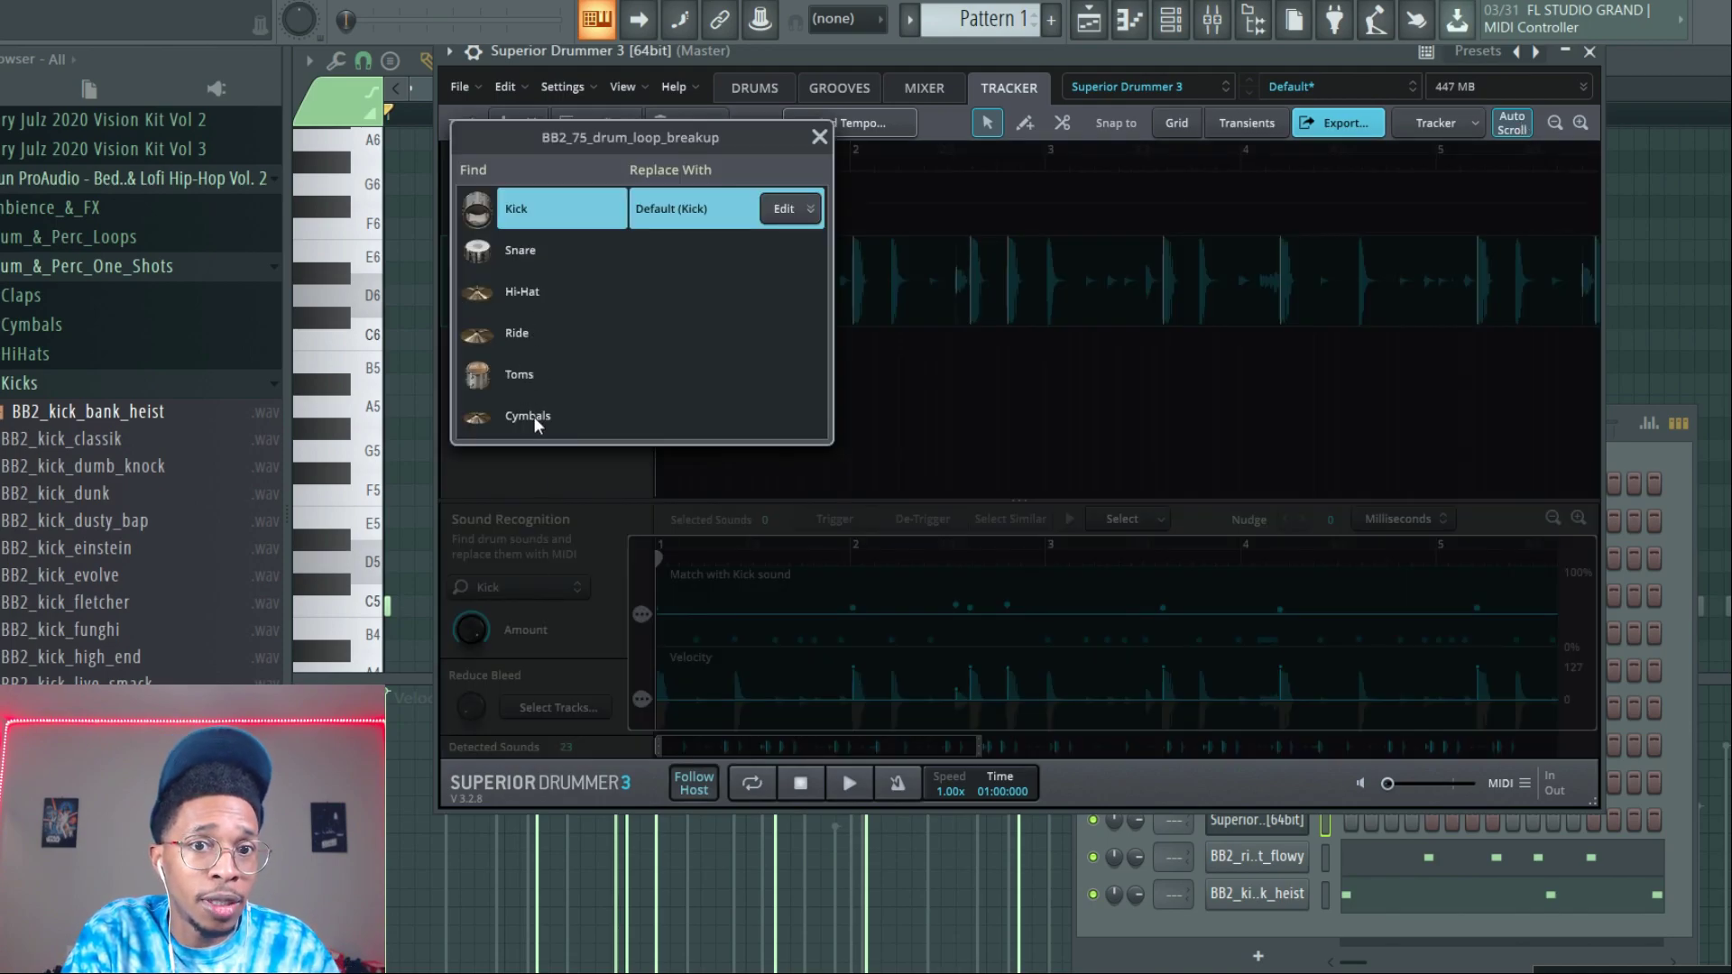
left_click(538, 288)
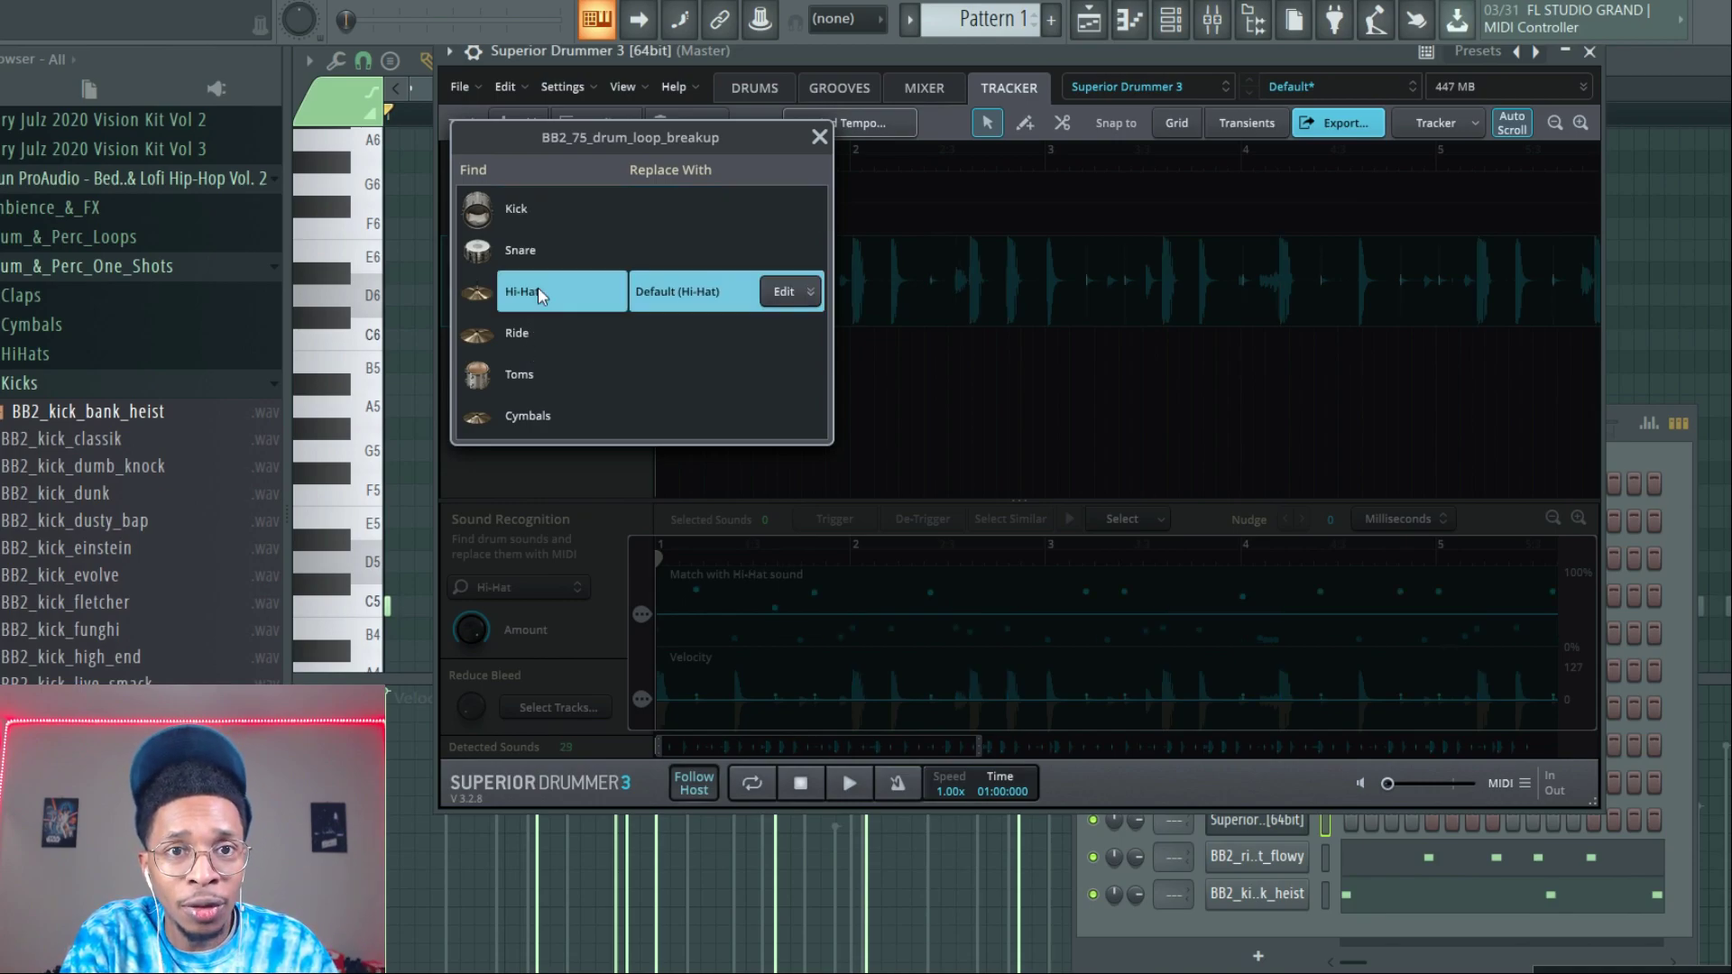
left_click(818, 133)
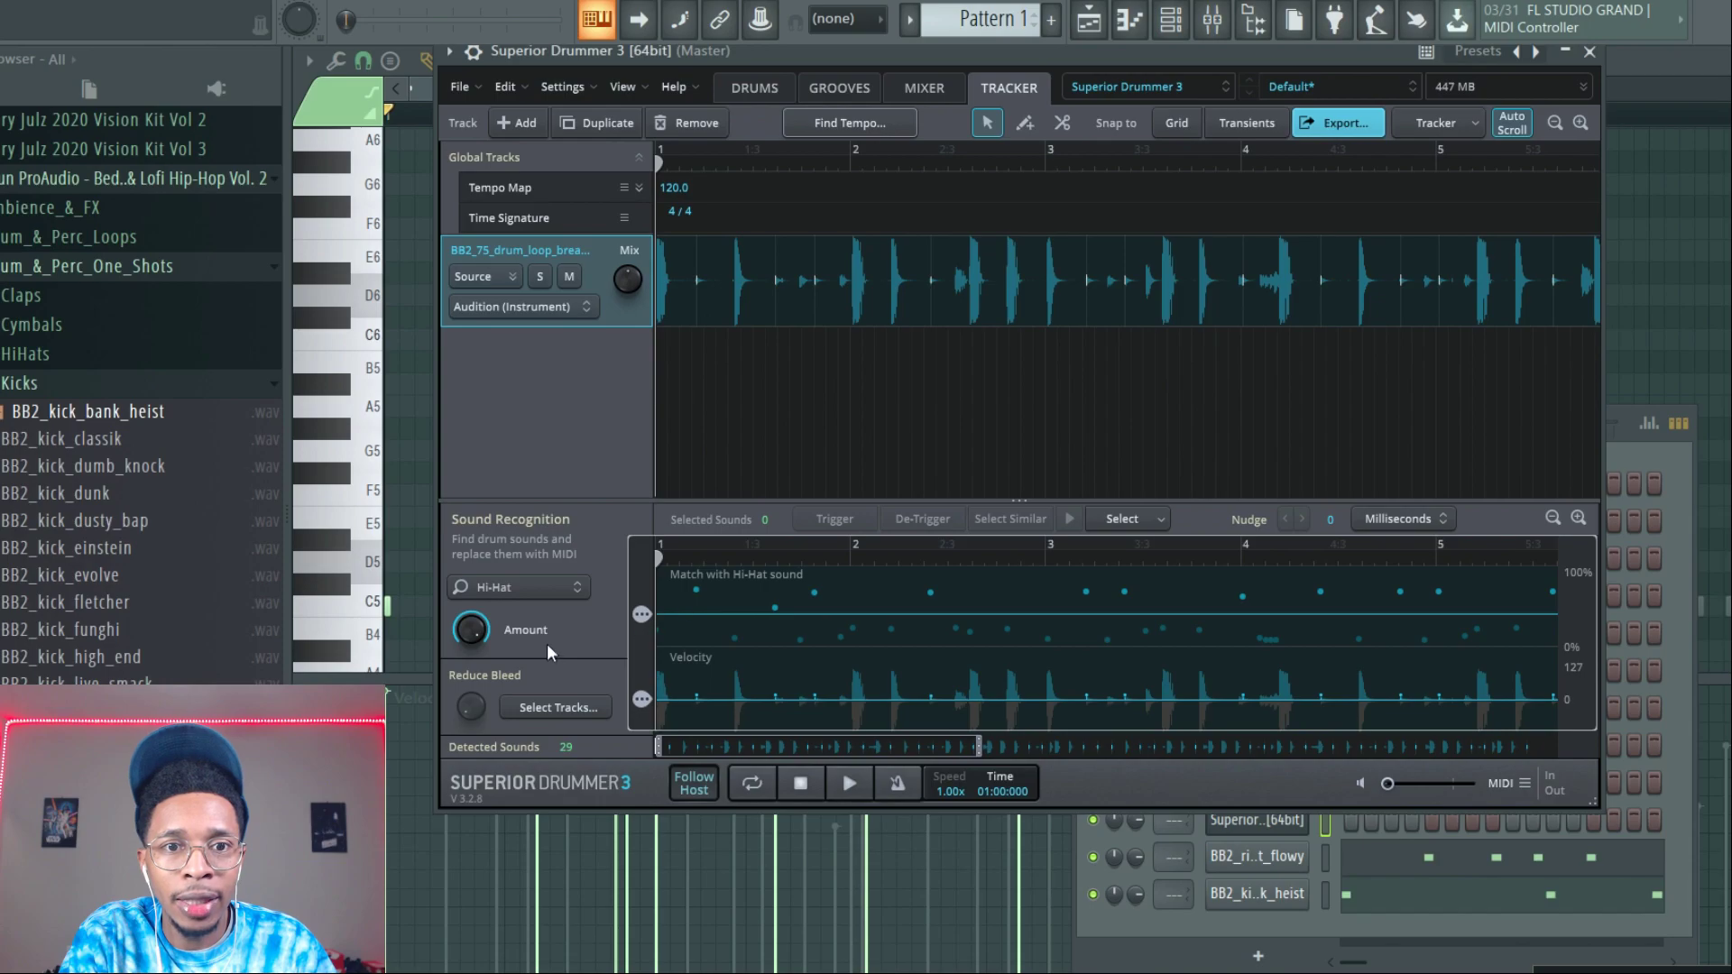
Review the sound recognition choices and play back the hits detected as Hi-Hat.
left_click(512, 588)
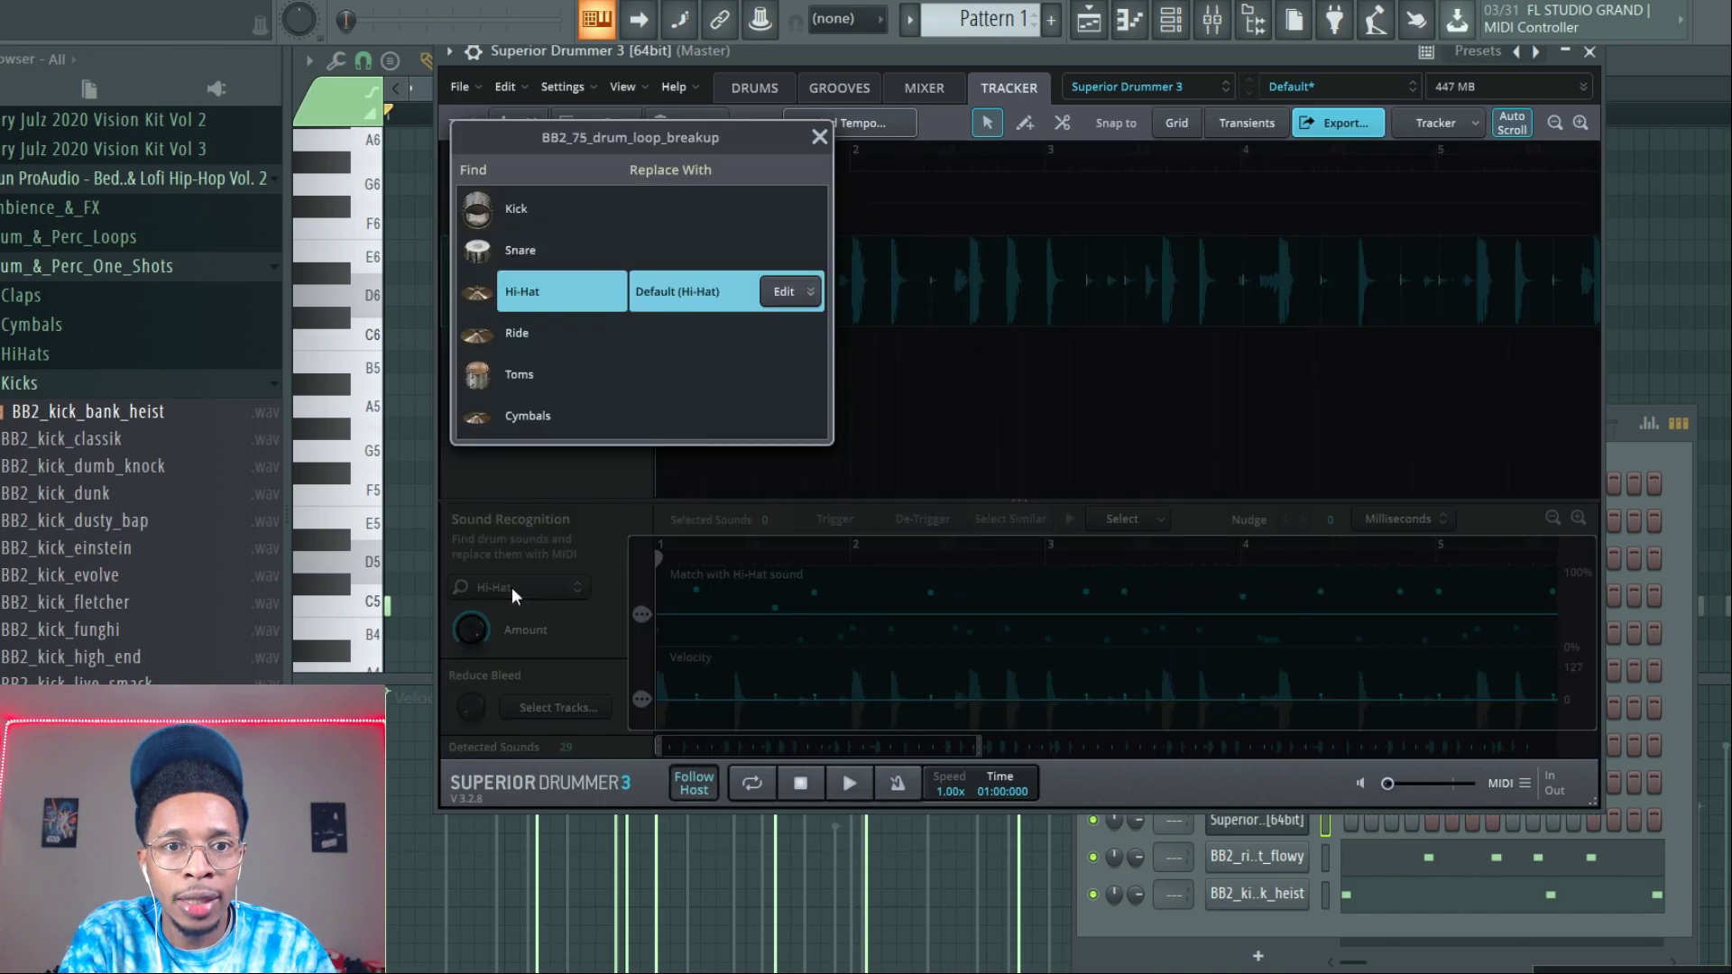
left_click(820, 136)
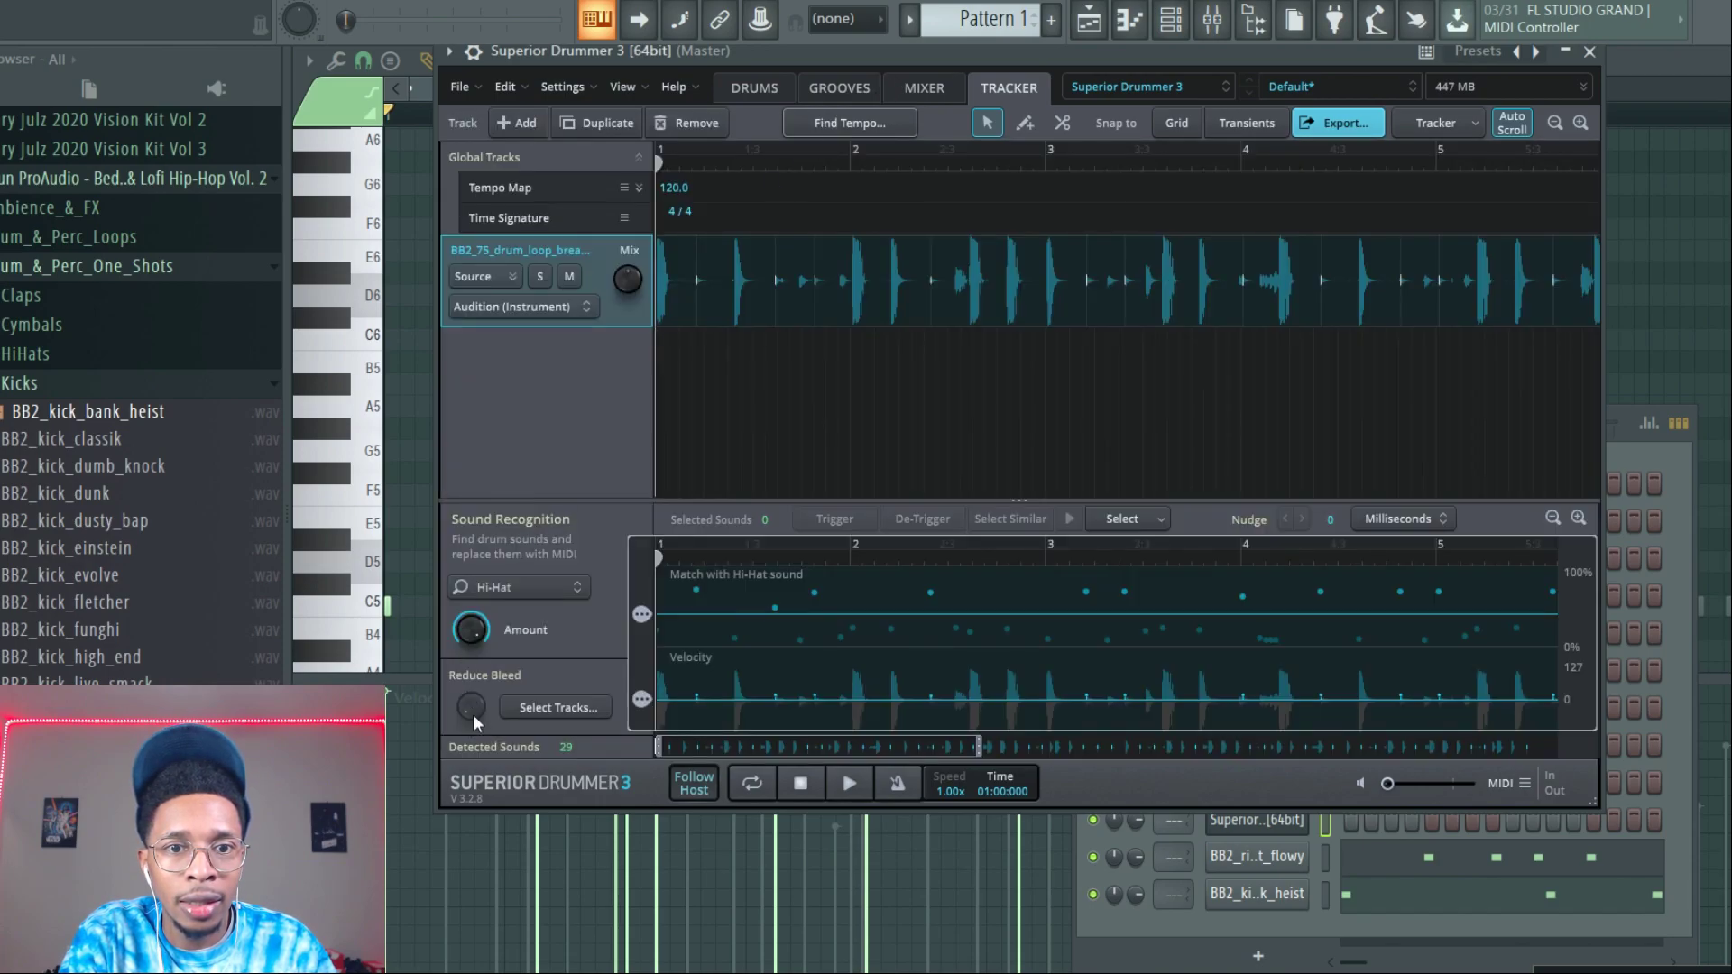
key("space")
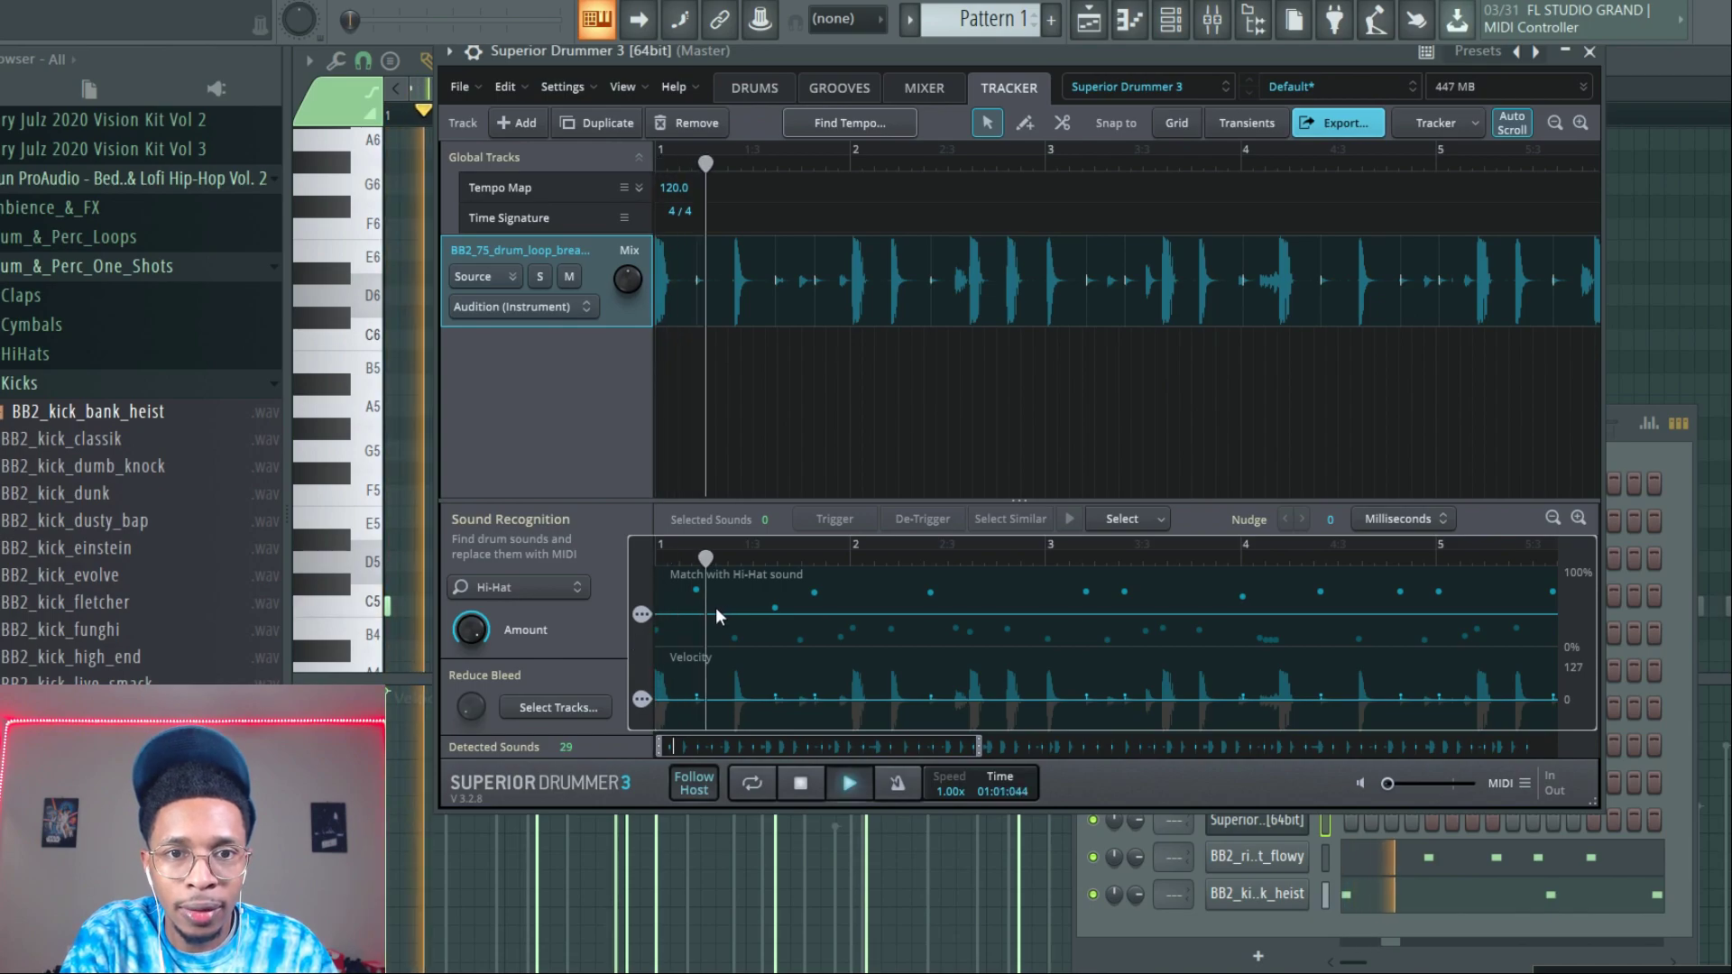
key("space")
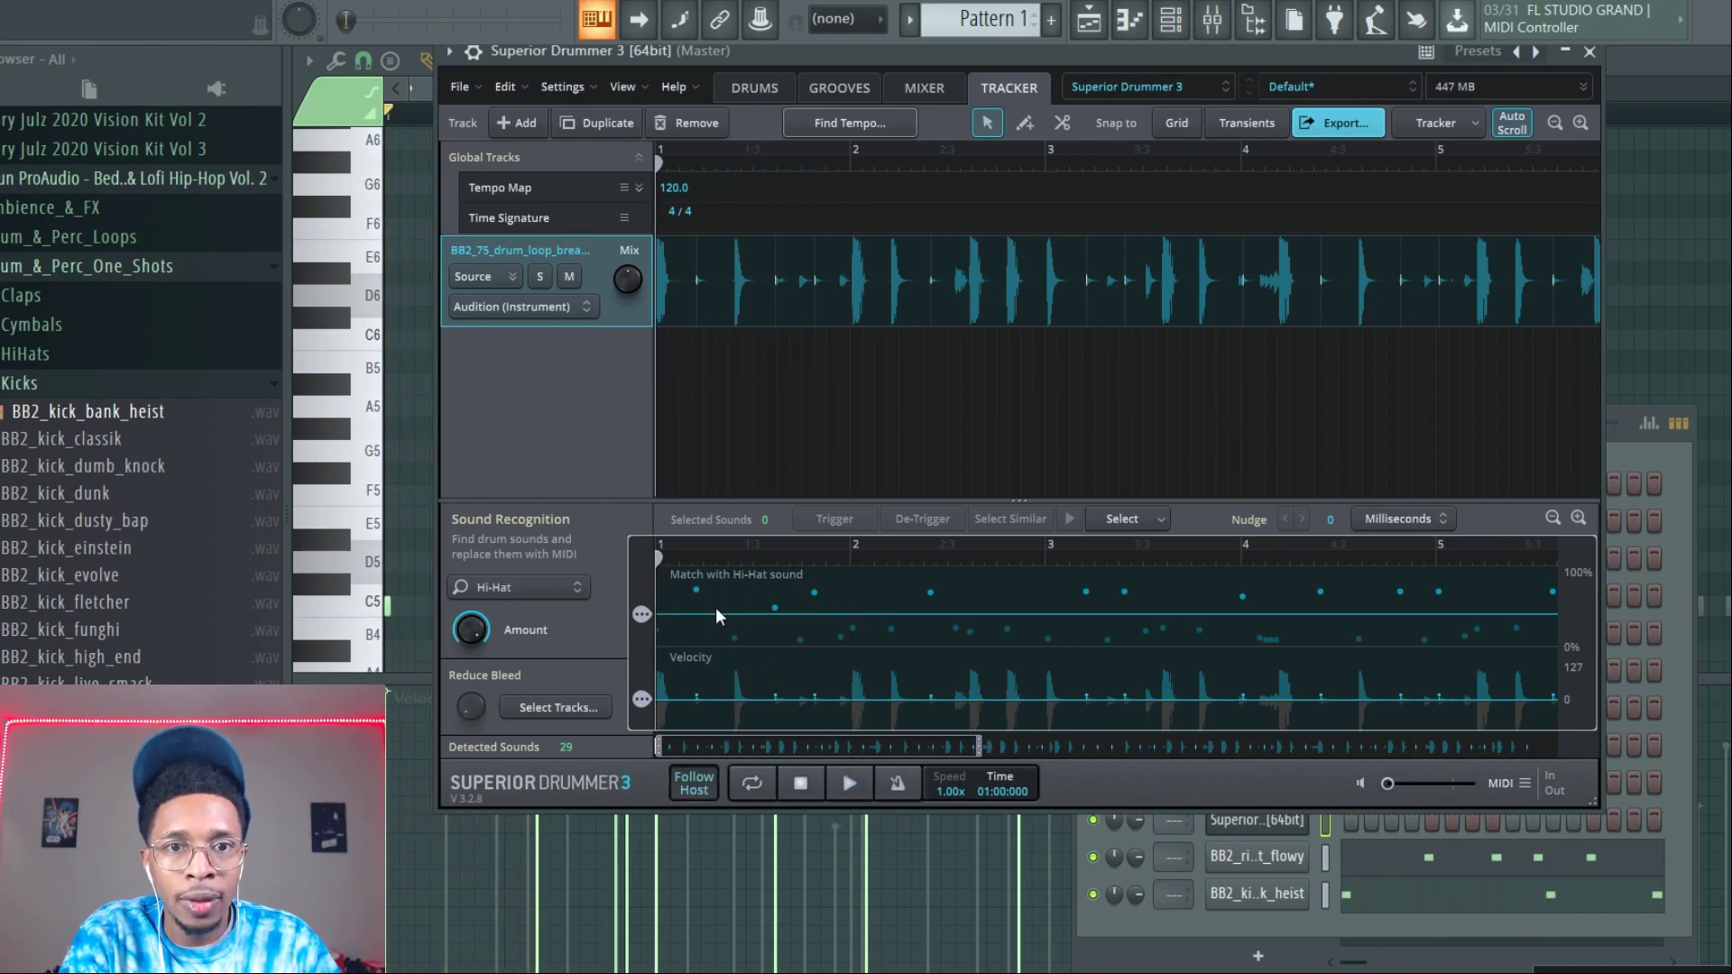
Open the MIDI export and add the BB2_hihat_efficient sample from the HiHats folder as a new channel below the kick.
left_click(1328, 123)
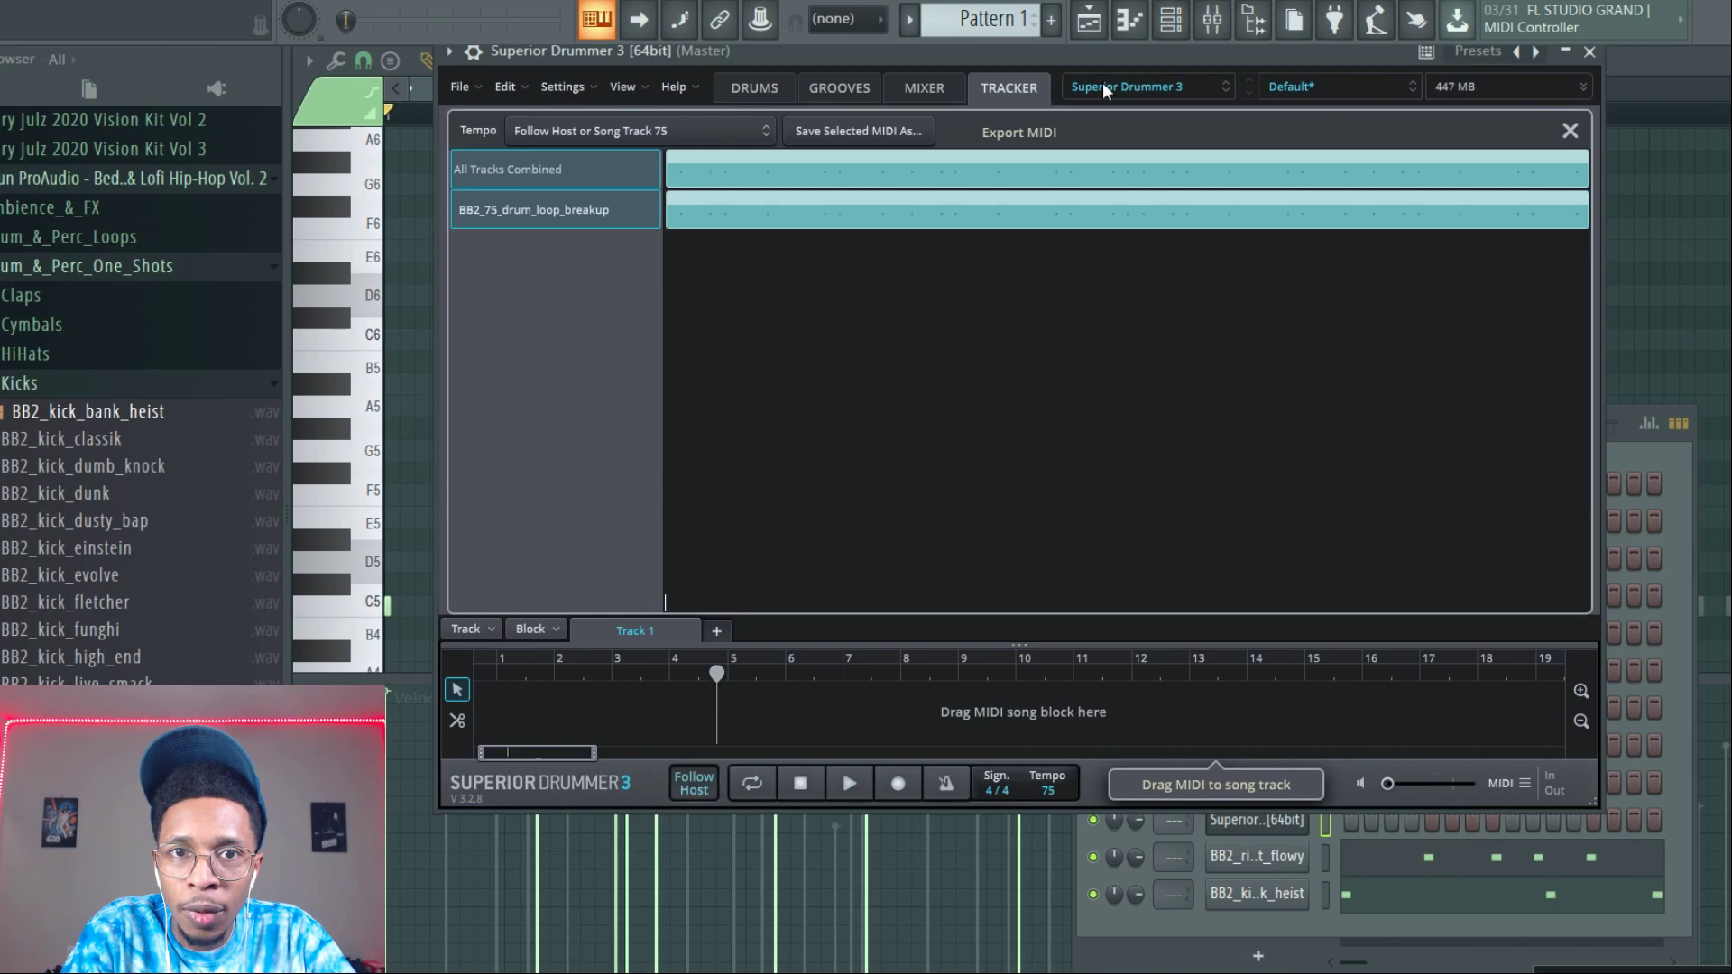
left_click_drag(1079, 54, 680, 76)
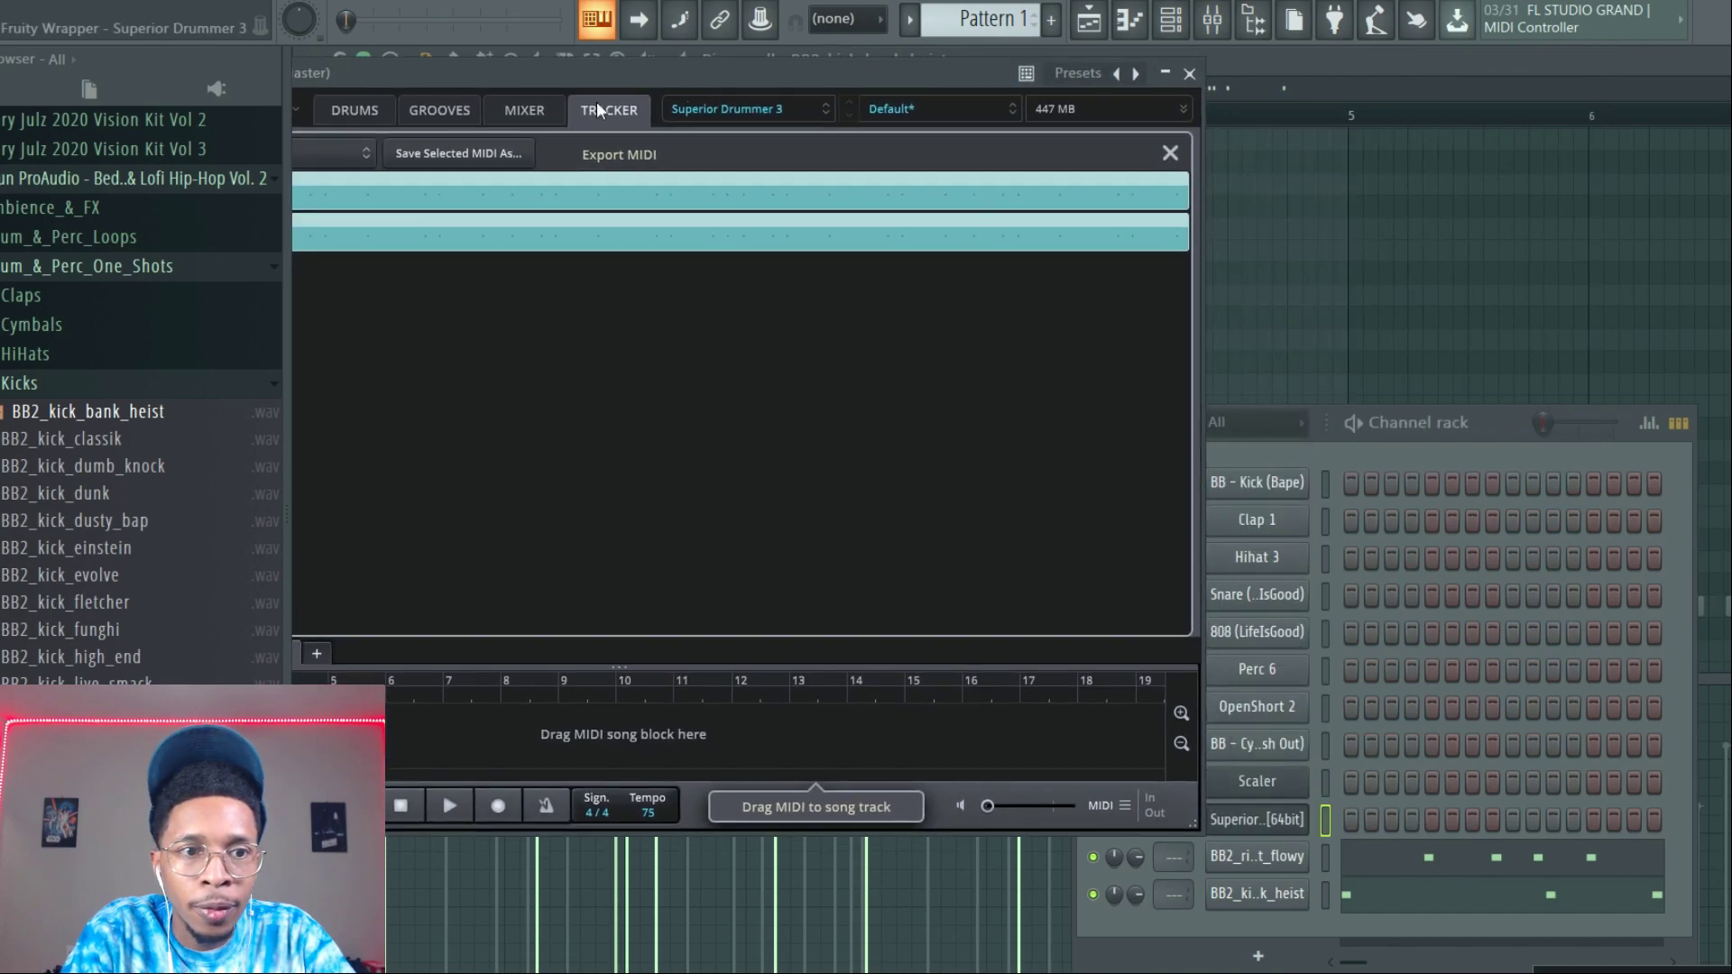
left_click(25, 354)
left_click(36, 383)
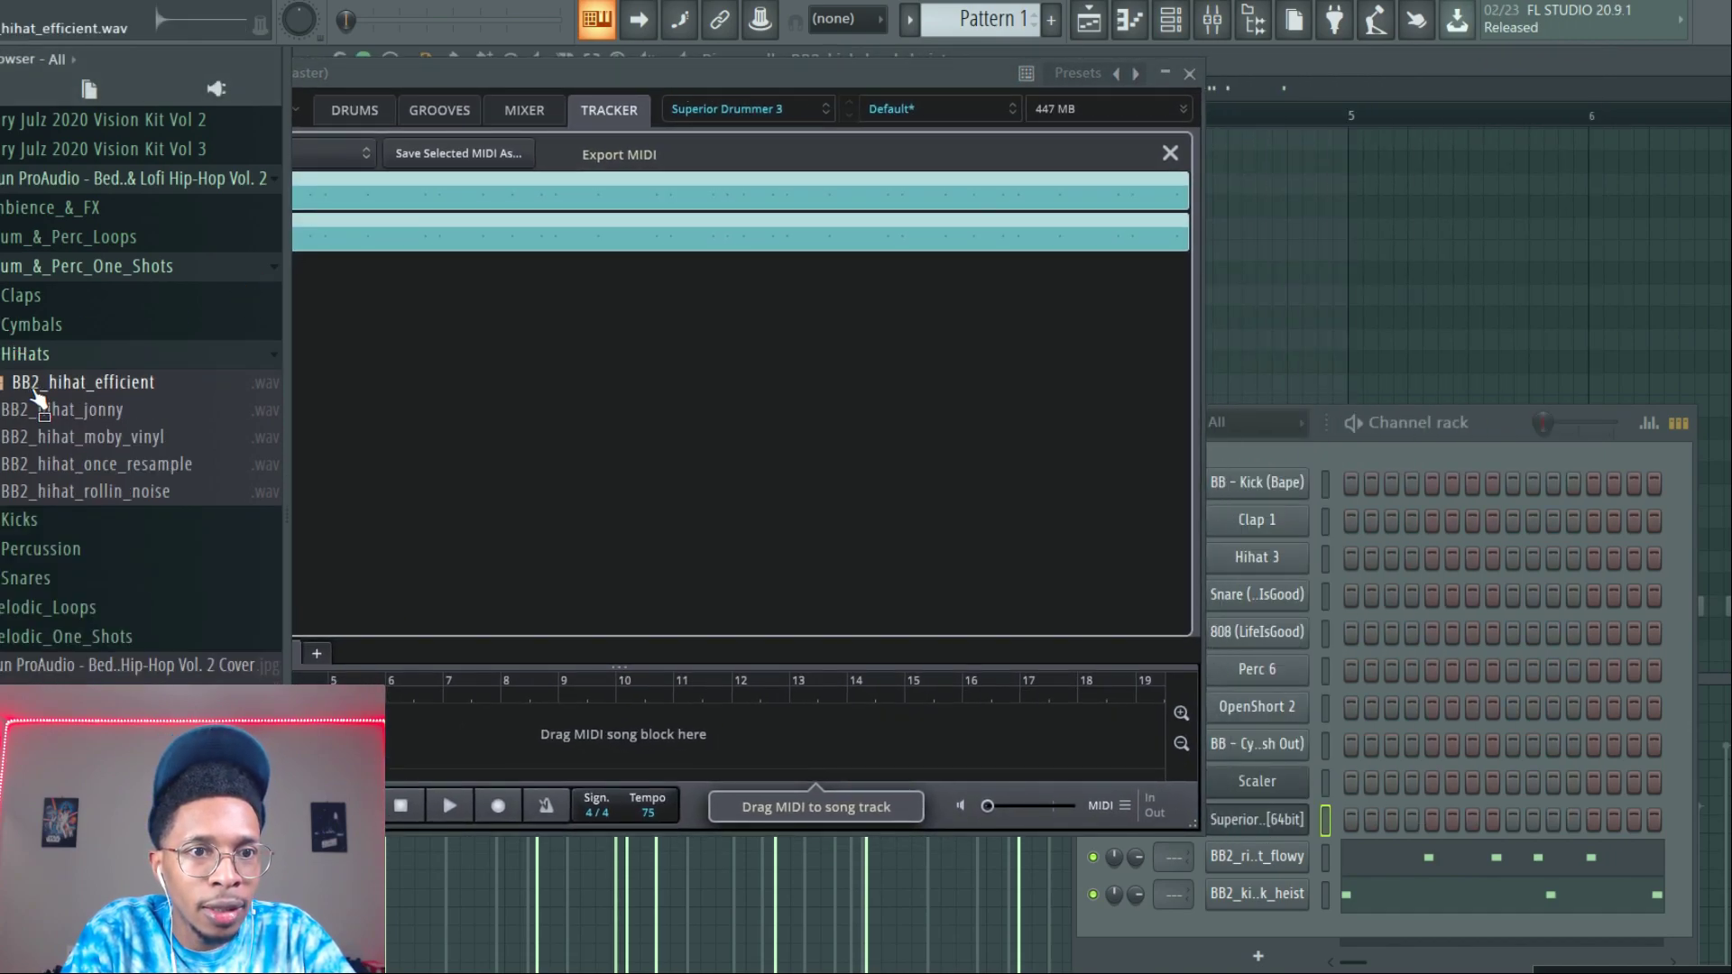
left_click_drag(36, 390, 1252, 931)
Transfer the exported hi-hat MIDI to the BB2_hihat_efficient channel and open it in the piano roll with its main notes on C5.
left_click_drag(592, 234, 1325, 920)
key("space")
key("space")
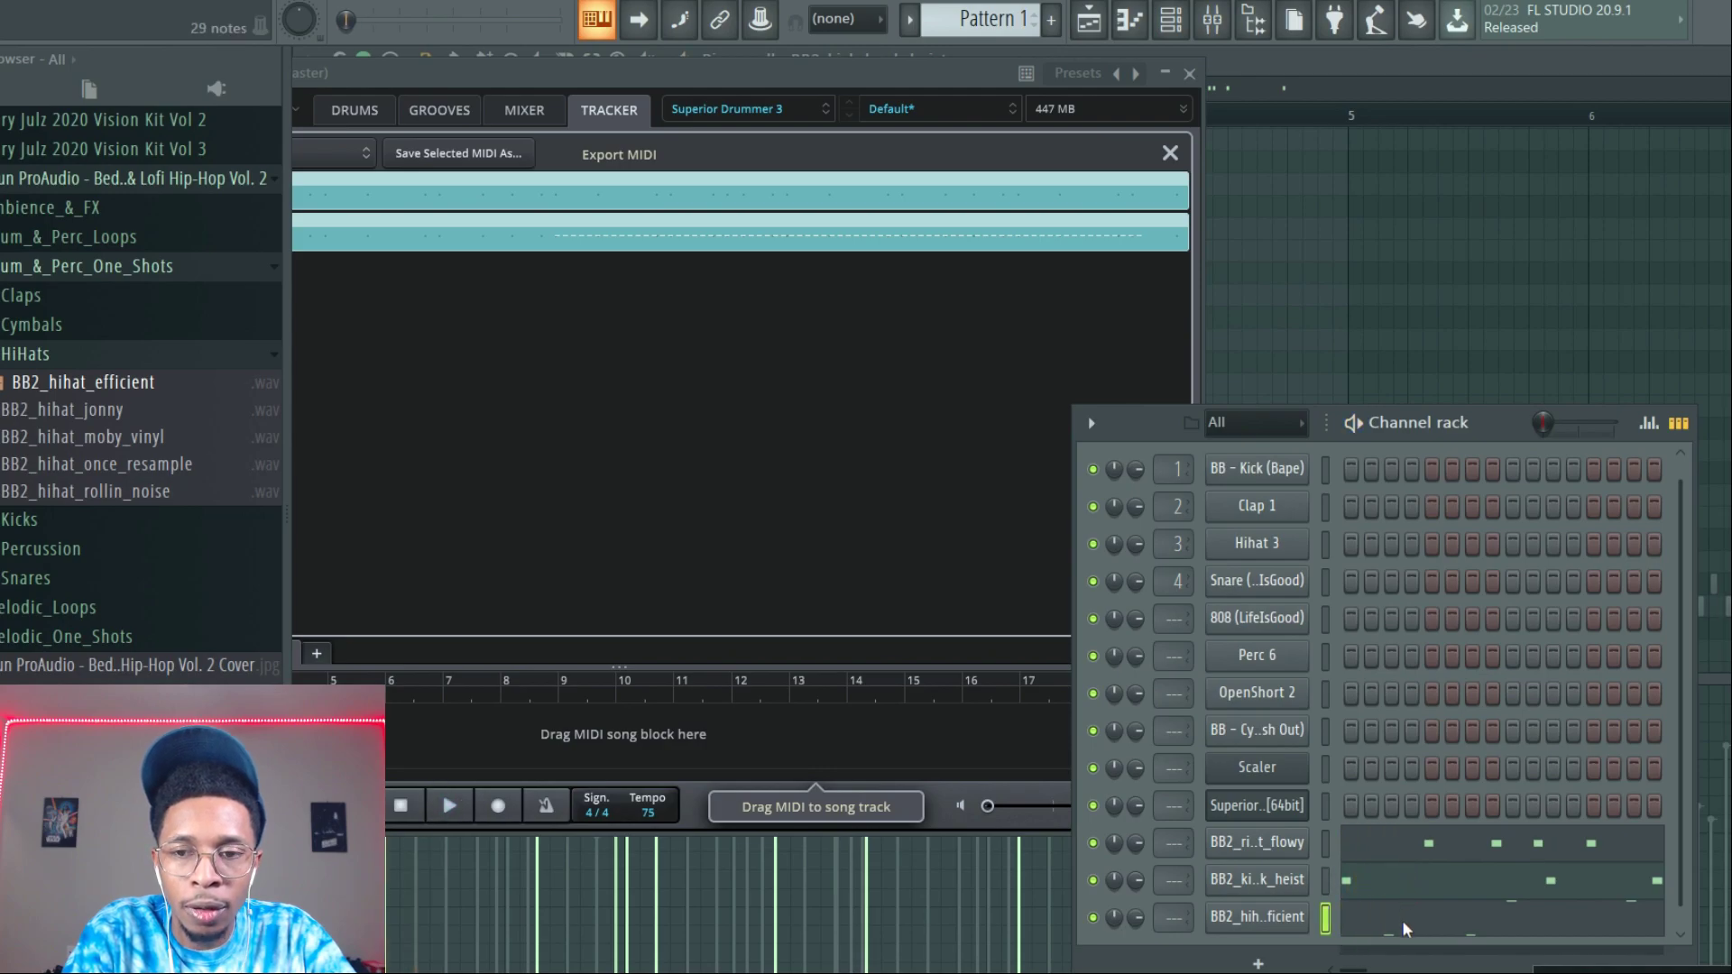
left_click(1402, 919)
key("shift+Down")
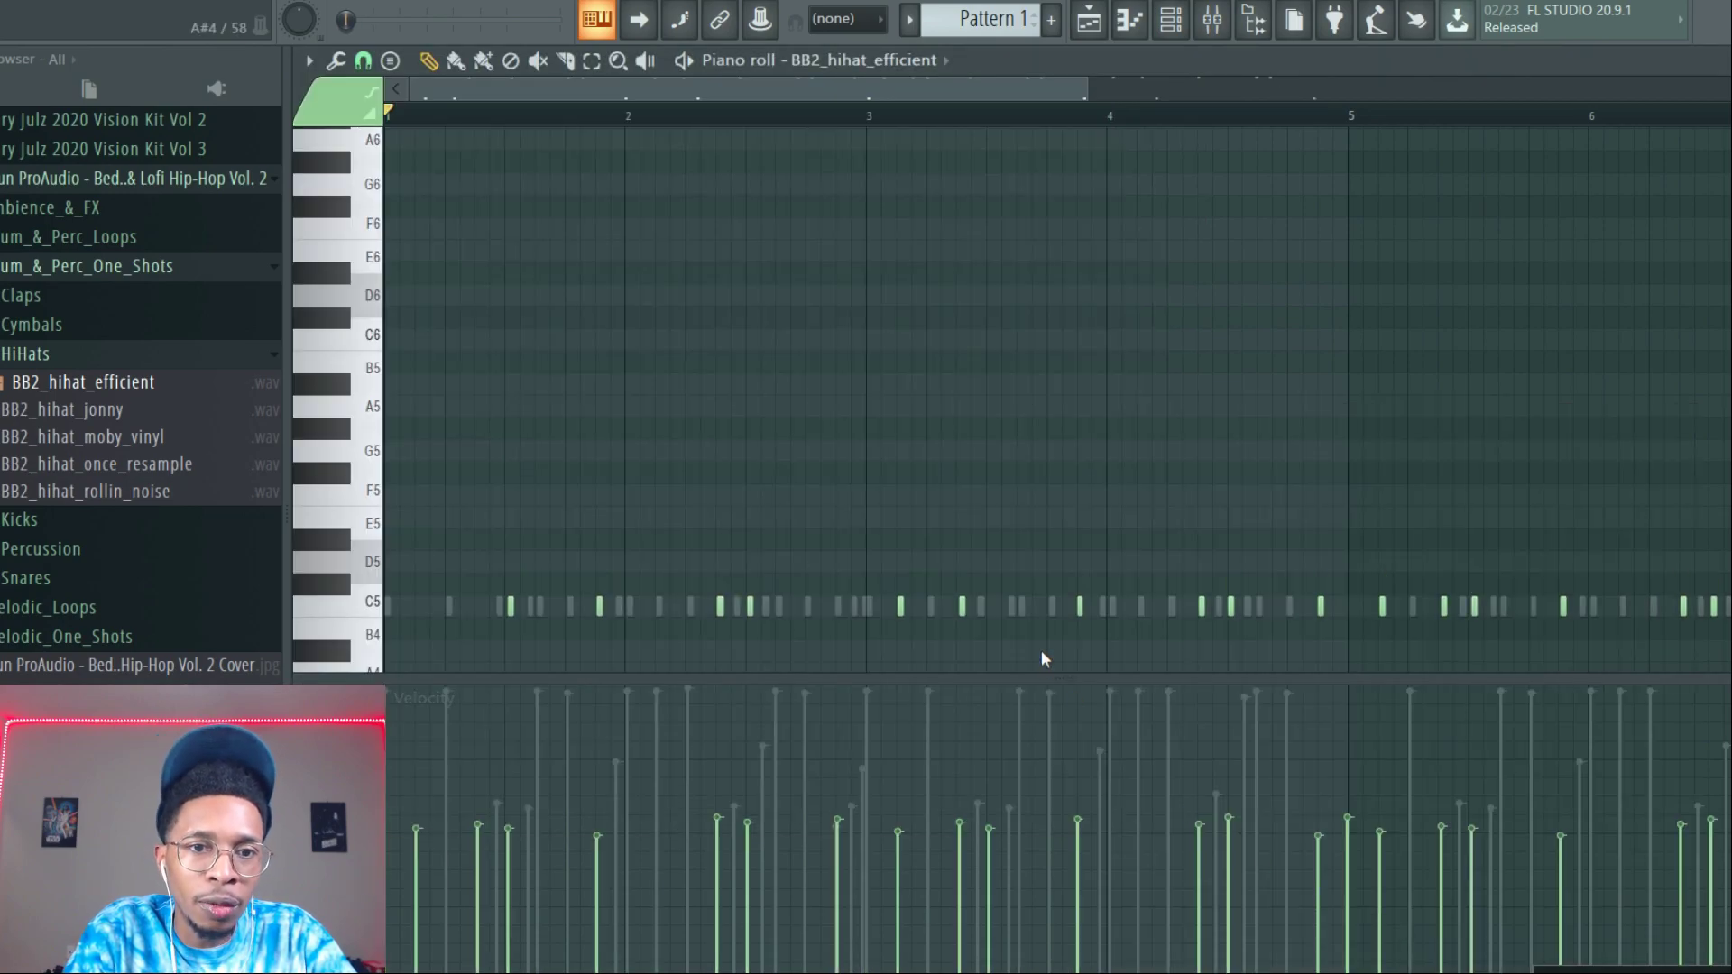
Select the stray hi-hat notes around G#1 and transpose them up to the octave just below C5.
scroll(1041, 650, "down", 8)
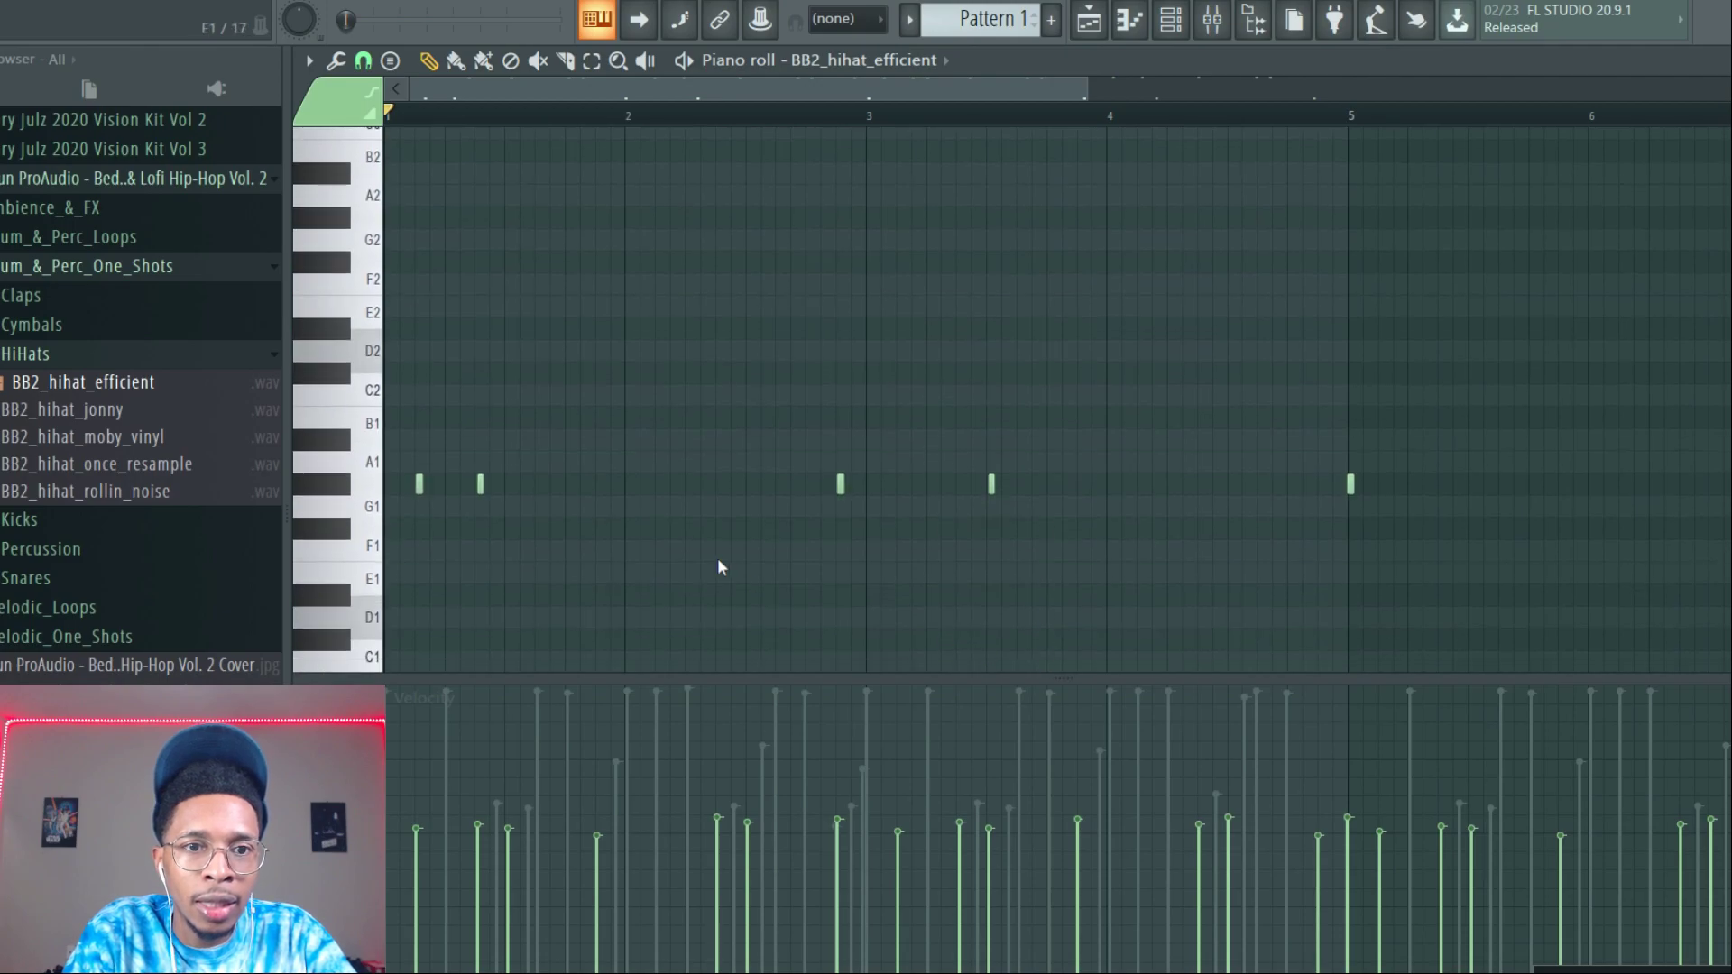
left_click_drag(388, 457, 1728, 536)
key("shift+Up")
key("shift+Up")
key("shift+Up")
key("shift+Up")
key("shift+Up")
key("shift+Up")
key("shift+Up")
key("shift+Up")
key("shift+Up")
key("shift+Up")
key("shift+Up")
key("ctrl+Up")
key("ctrl+Up")
scroll(1728, 537, "up", 10)
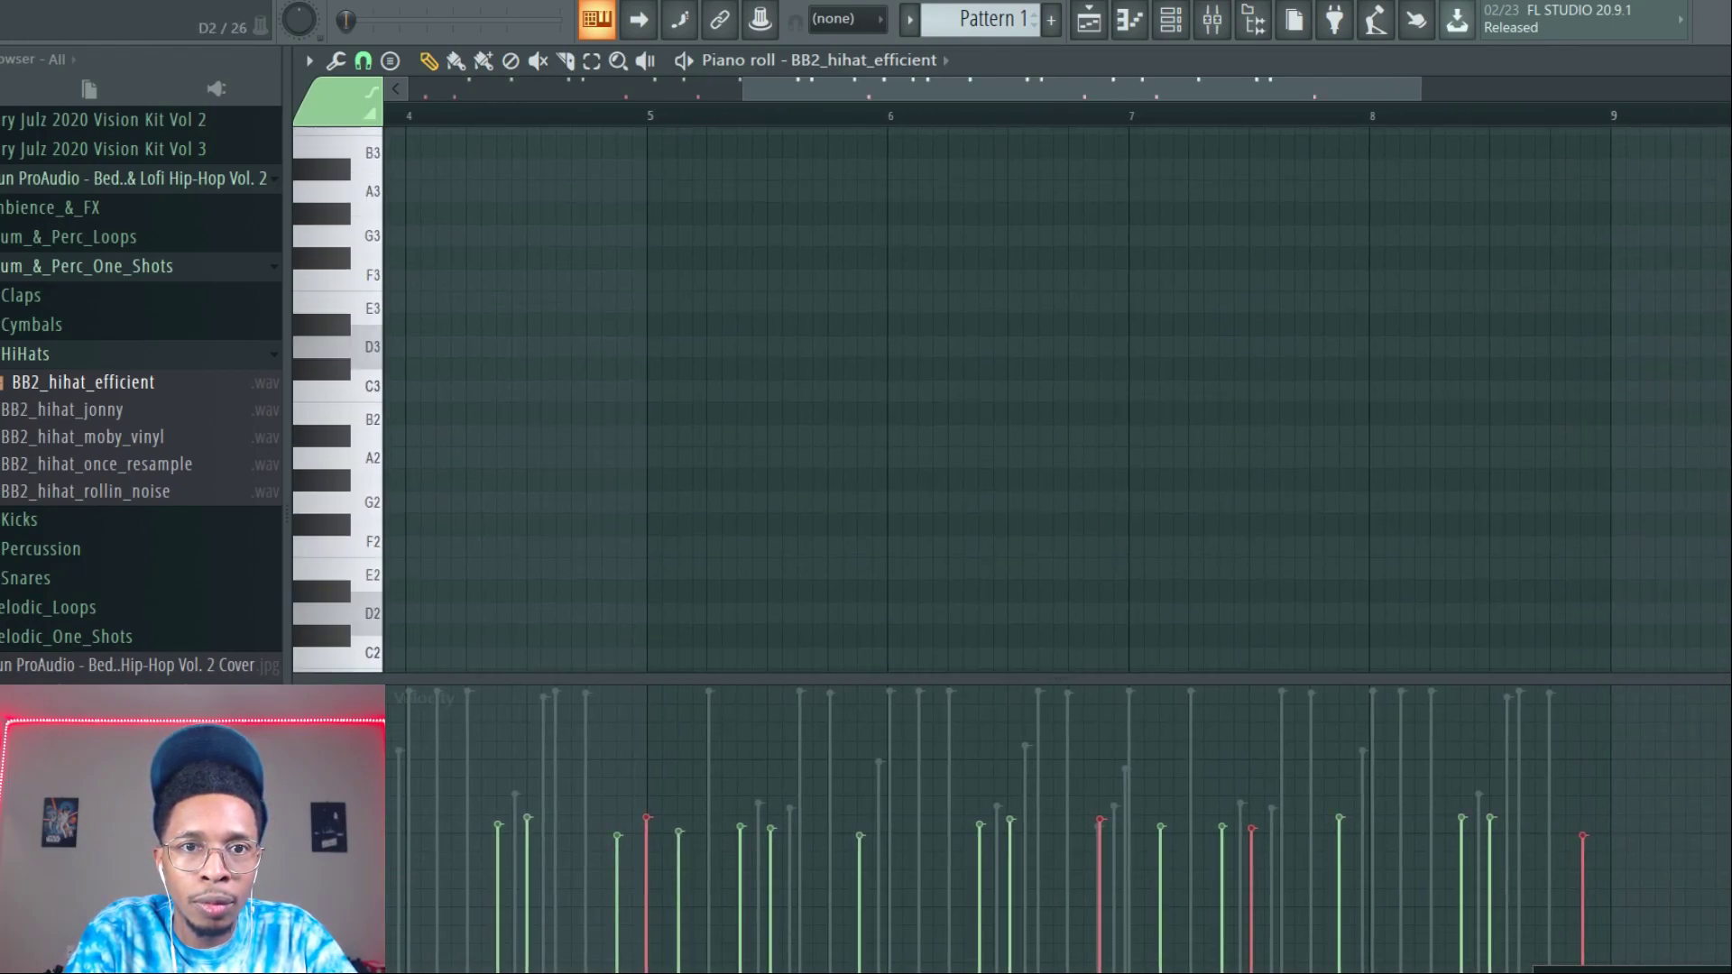
Play back the combined rimshot, kick and hi-hat pattern with all its bars in view.
key("space")
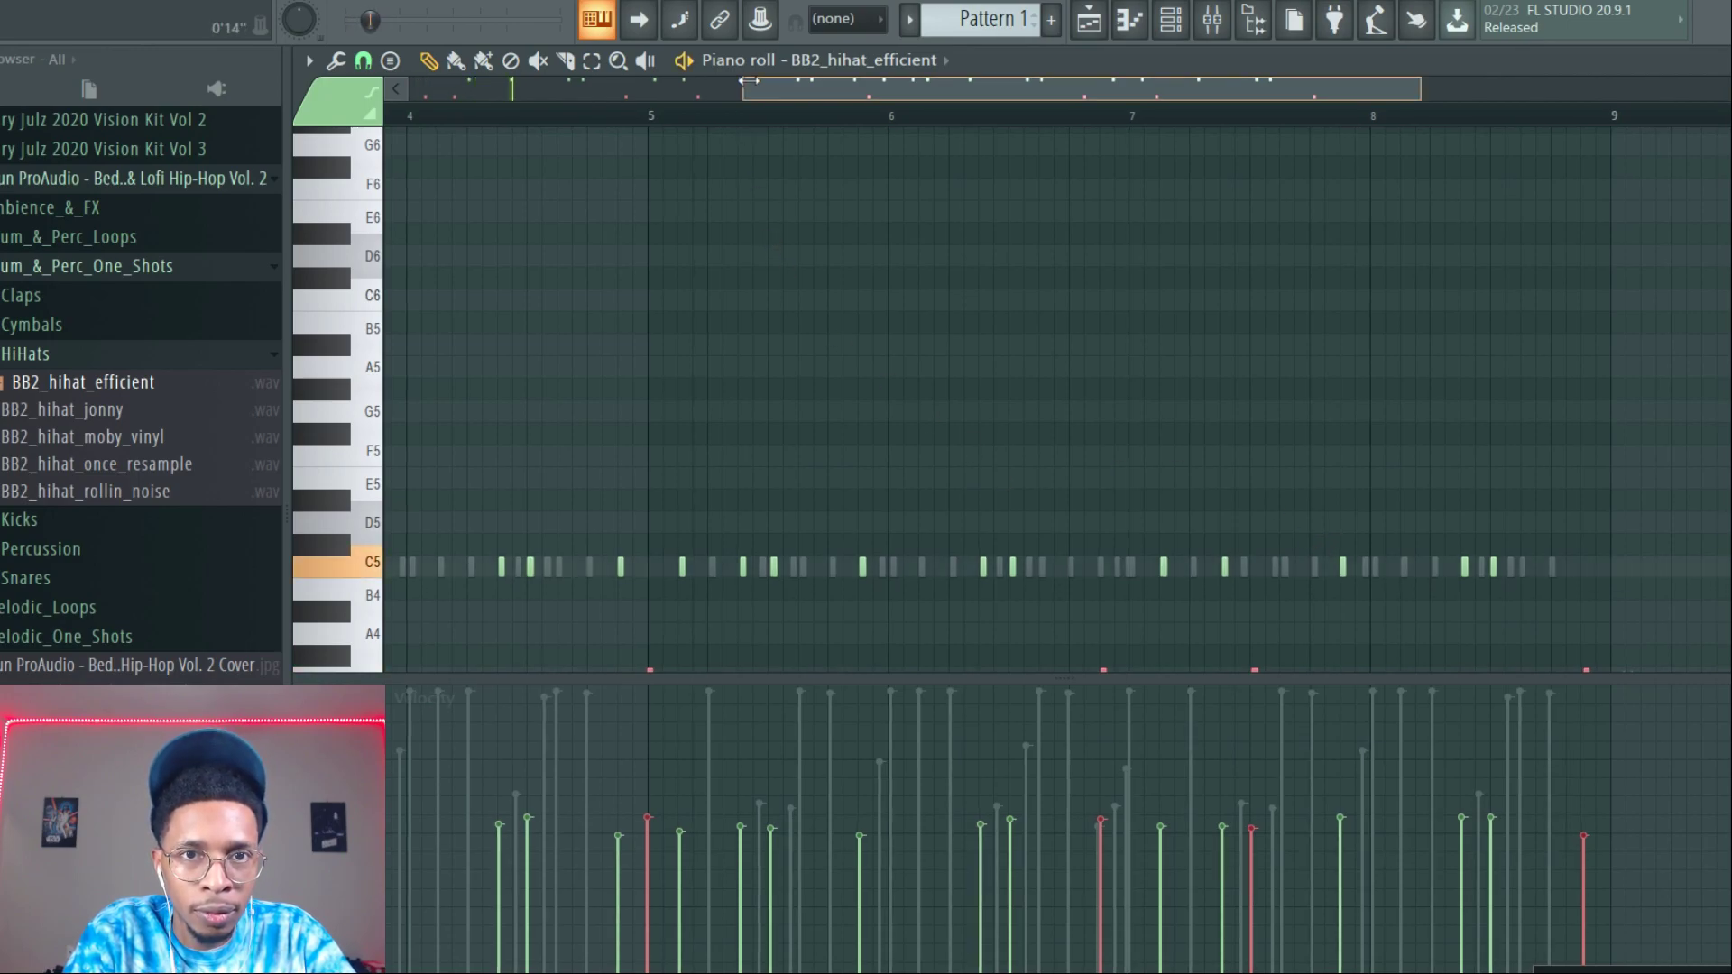
left_click_drag(744, 90, 410, 90)
key("space")
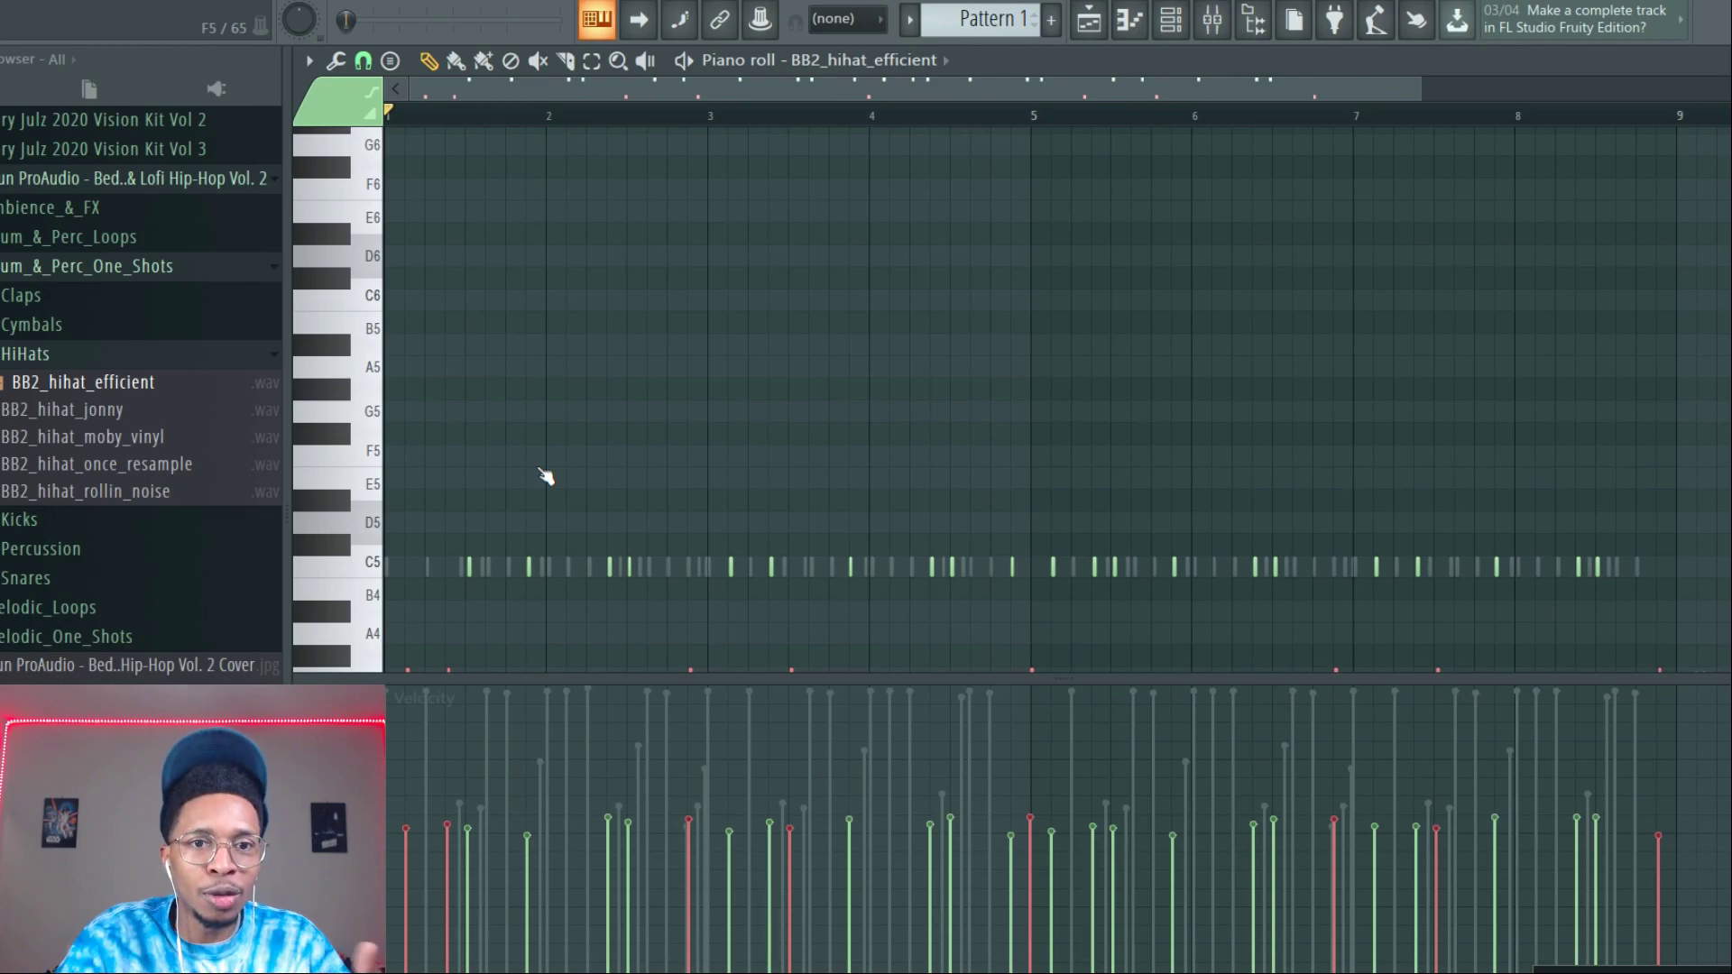
Mute the rimshot, kick and hi-hat sample channels and return to Superior Drummer 3's Tracker, leaving the MIDI export.
key("F6")
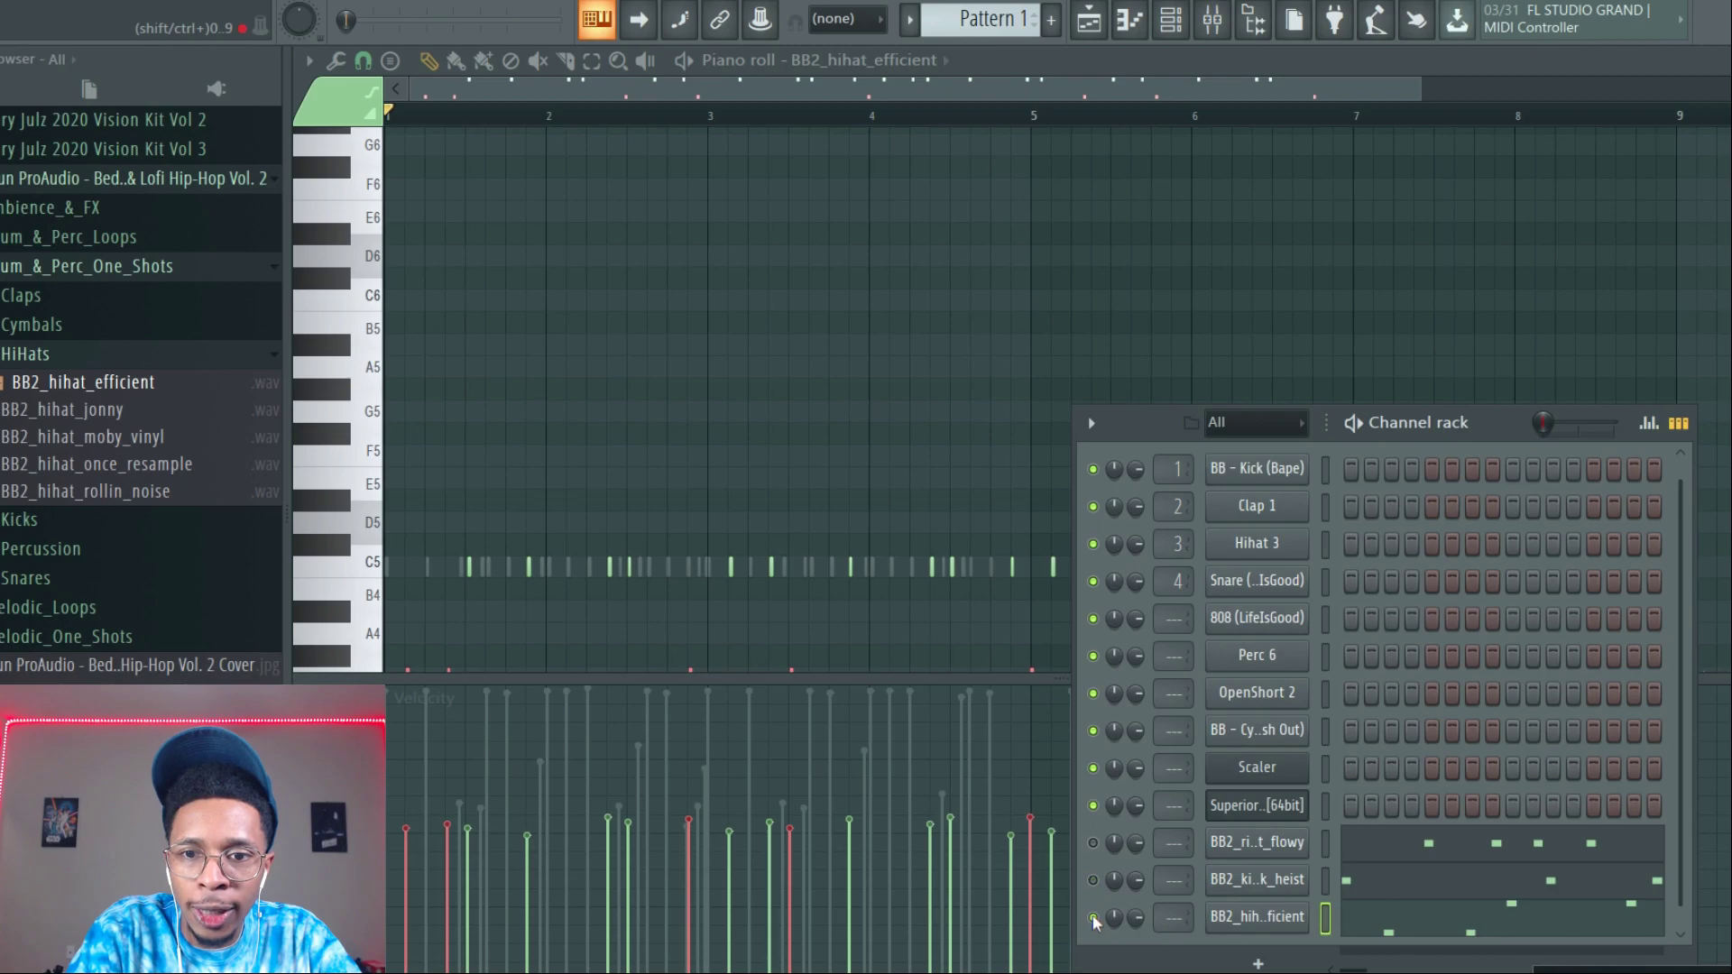
left_click(1252, 800)
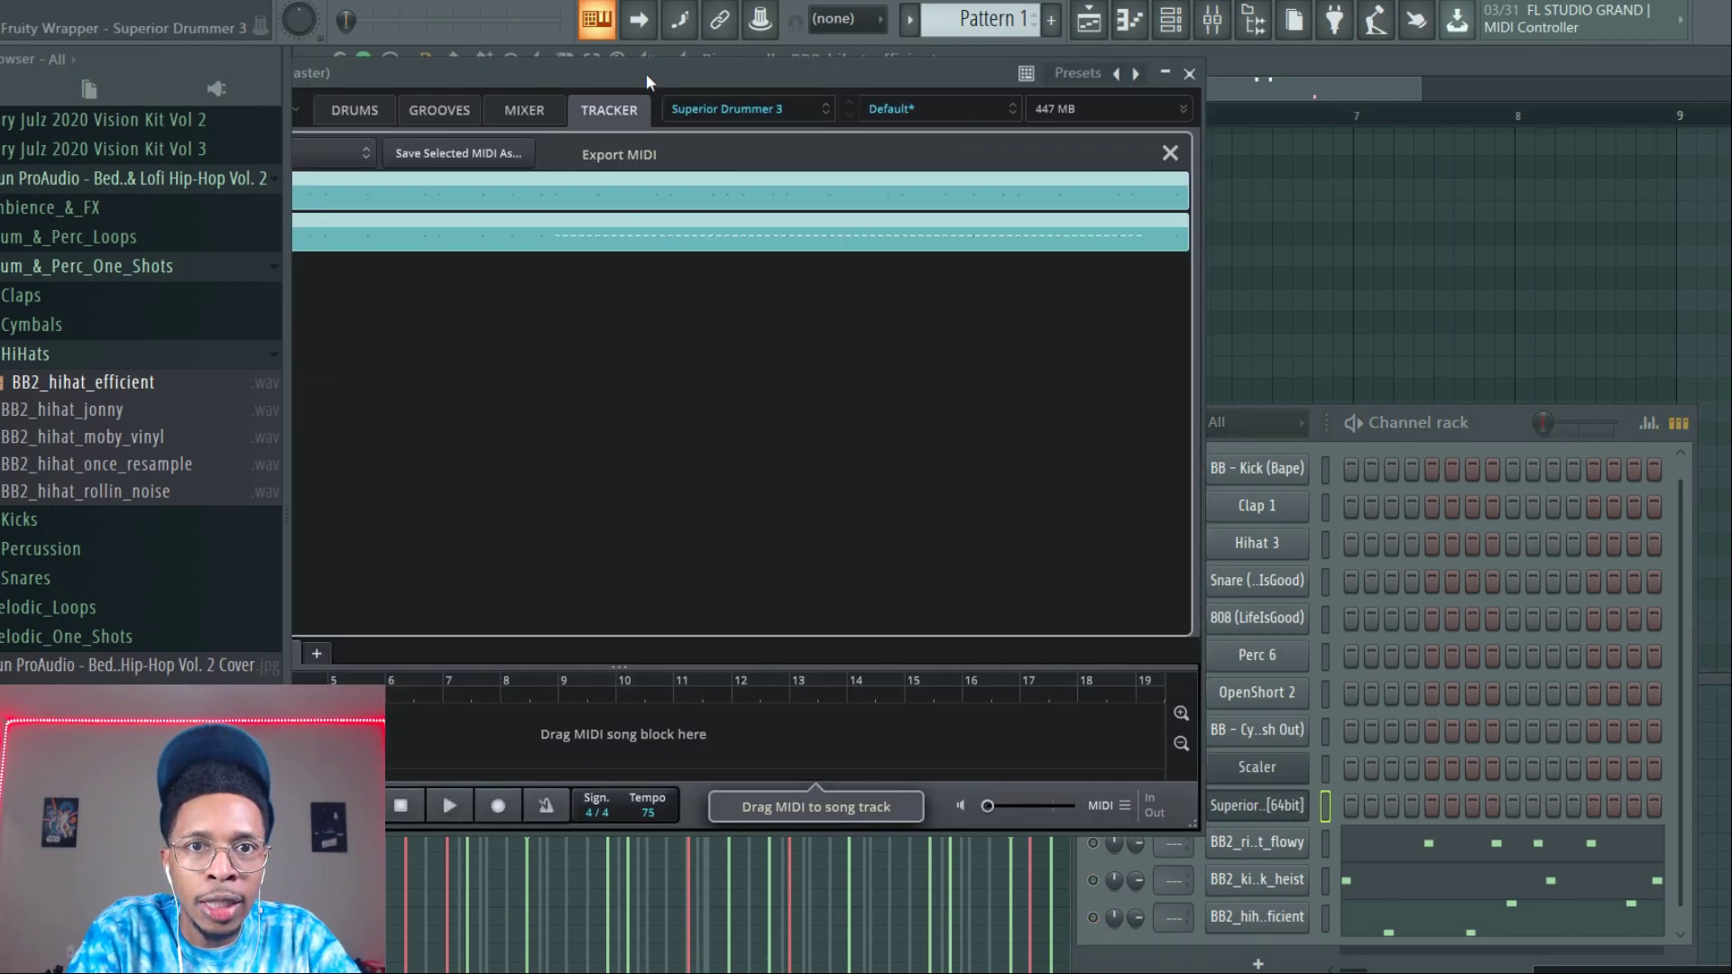
left_click_drag(646, 73, 965, 122)
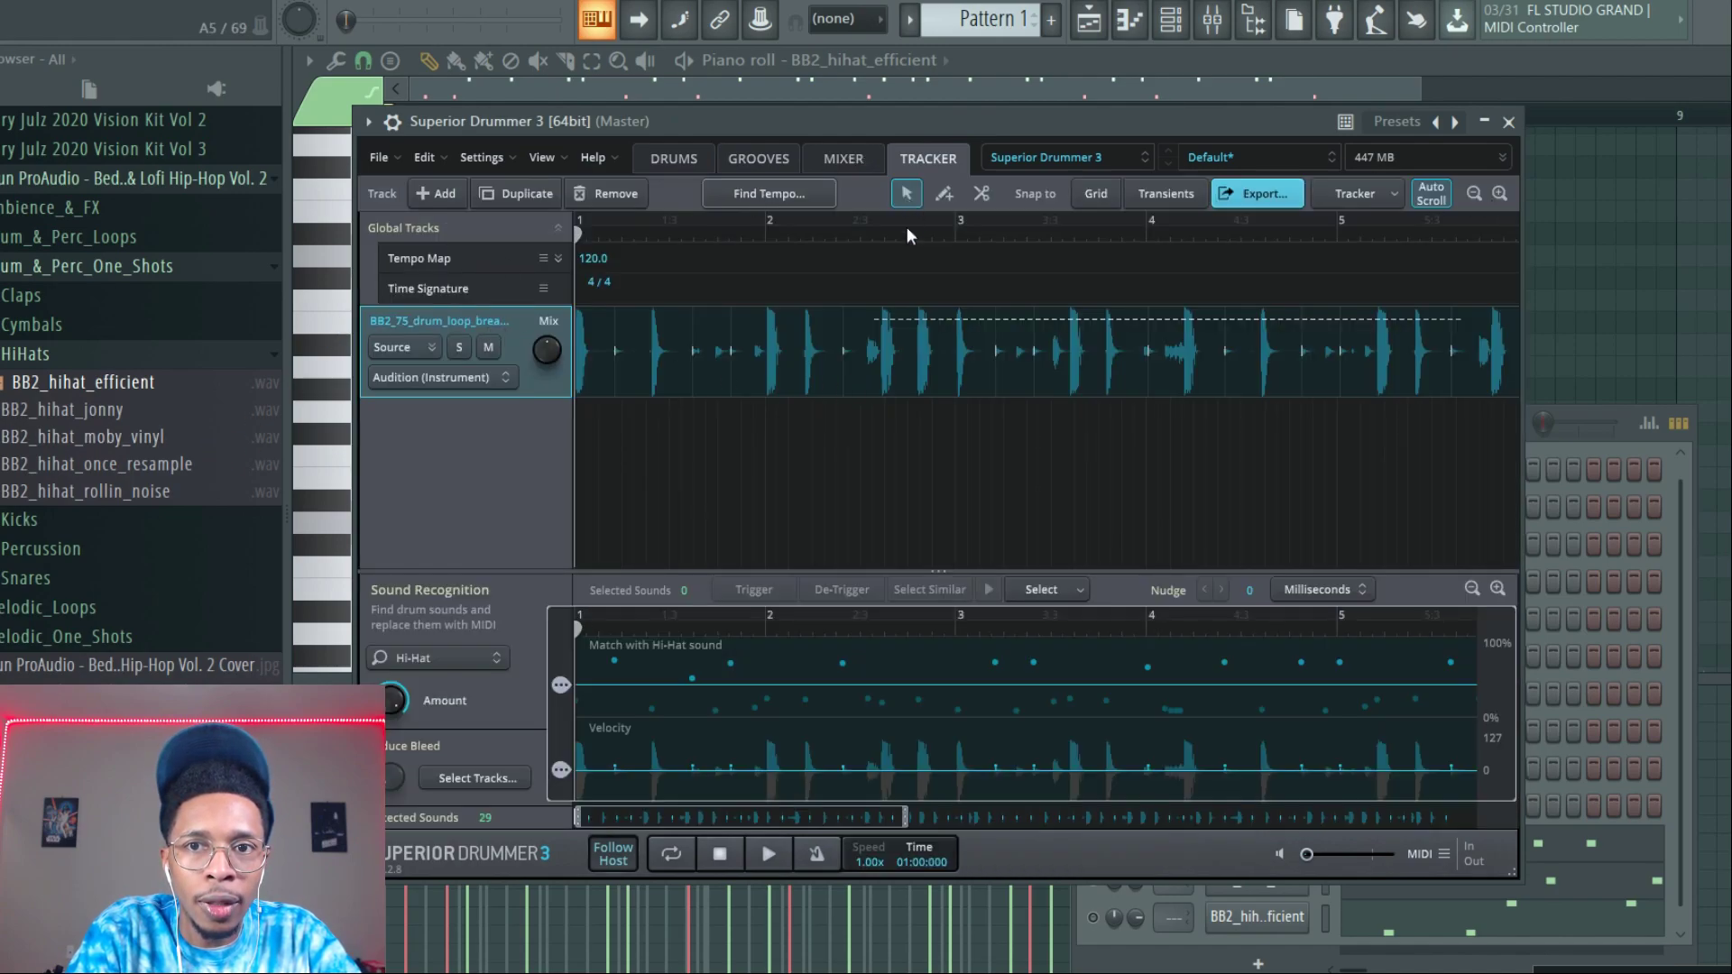
Load BB2_90_drum_loop_no_rest from the Drum_Loops folder into the Tracker in place of the current loop.
left_click(41, 269)
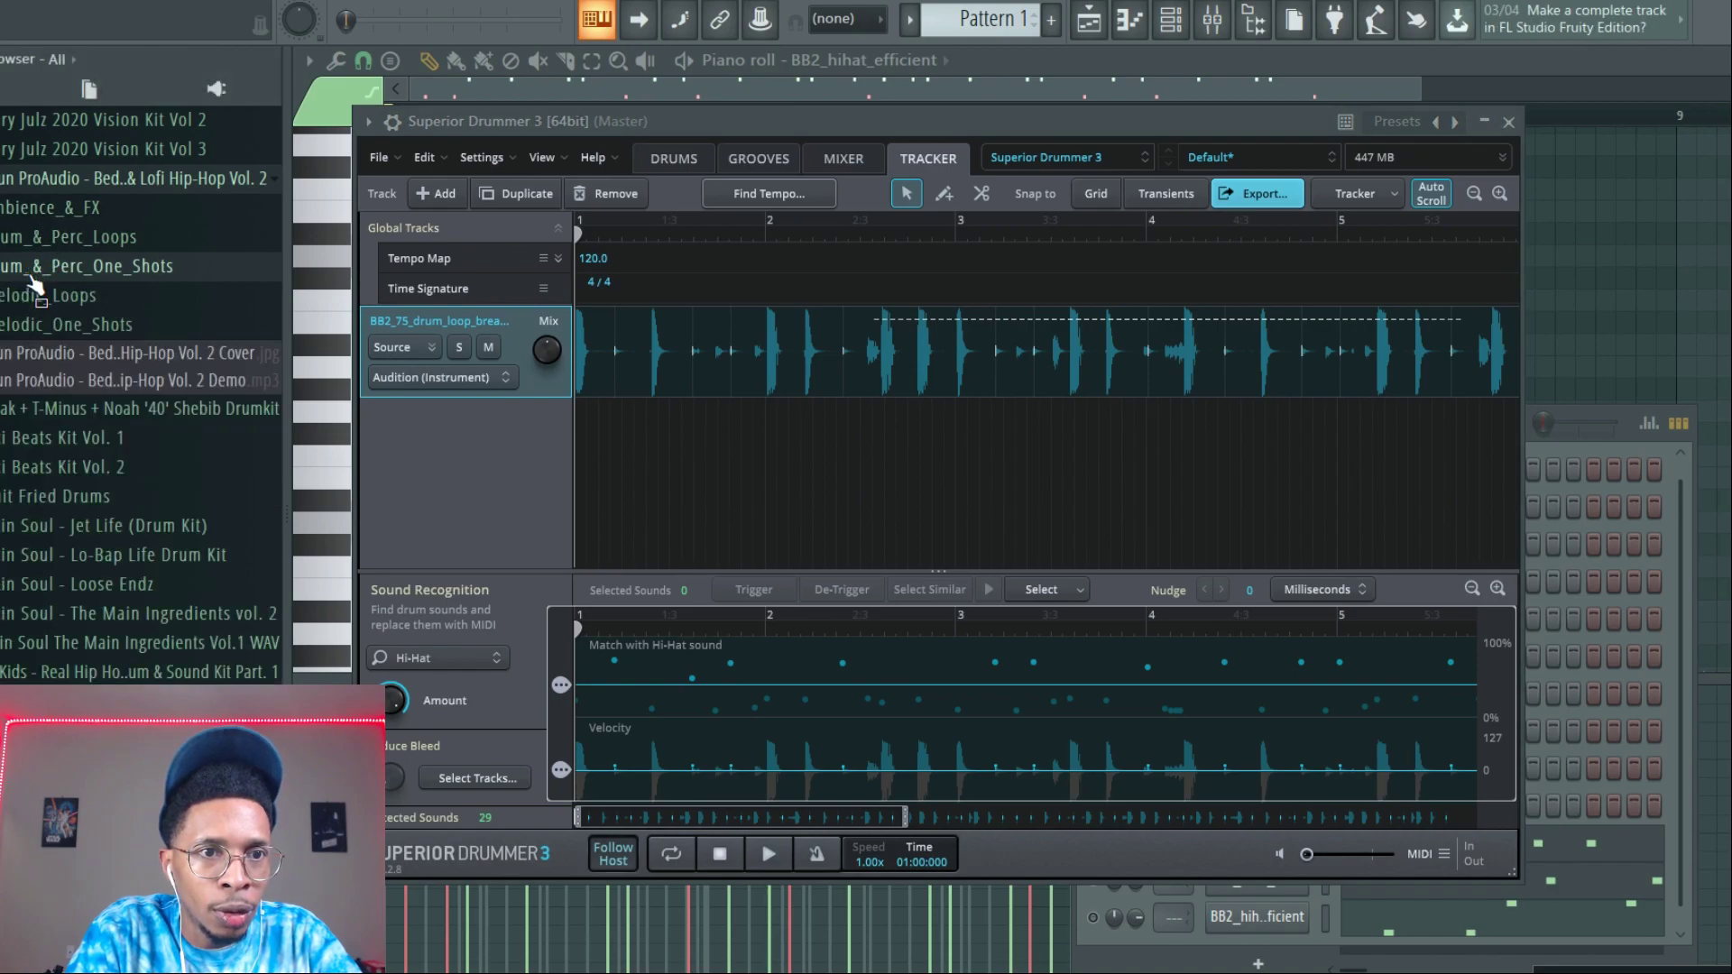
left_click(56, 432)
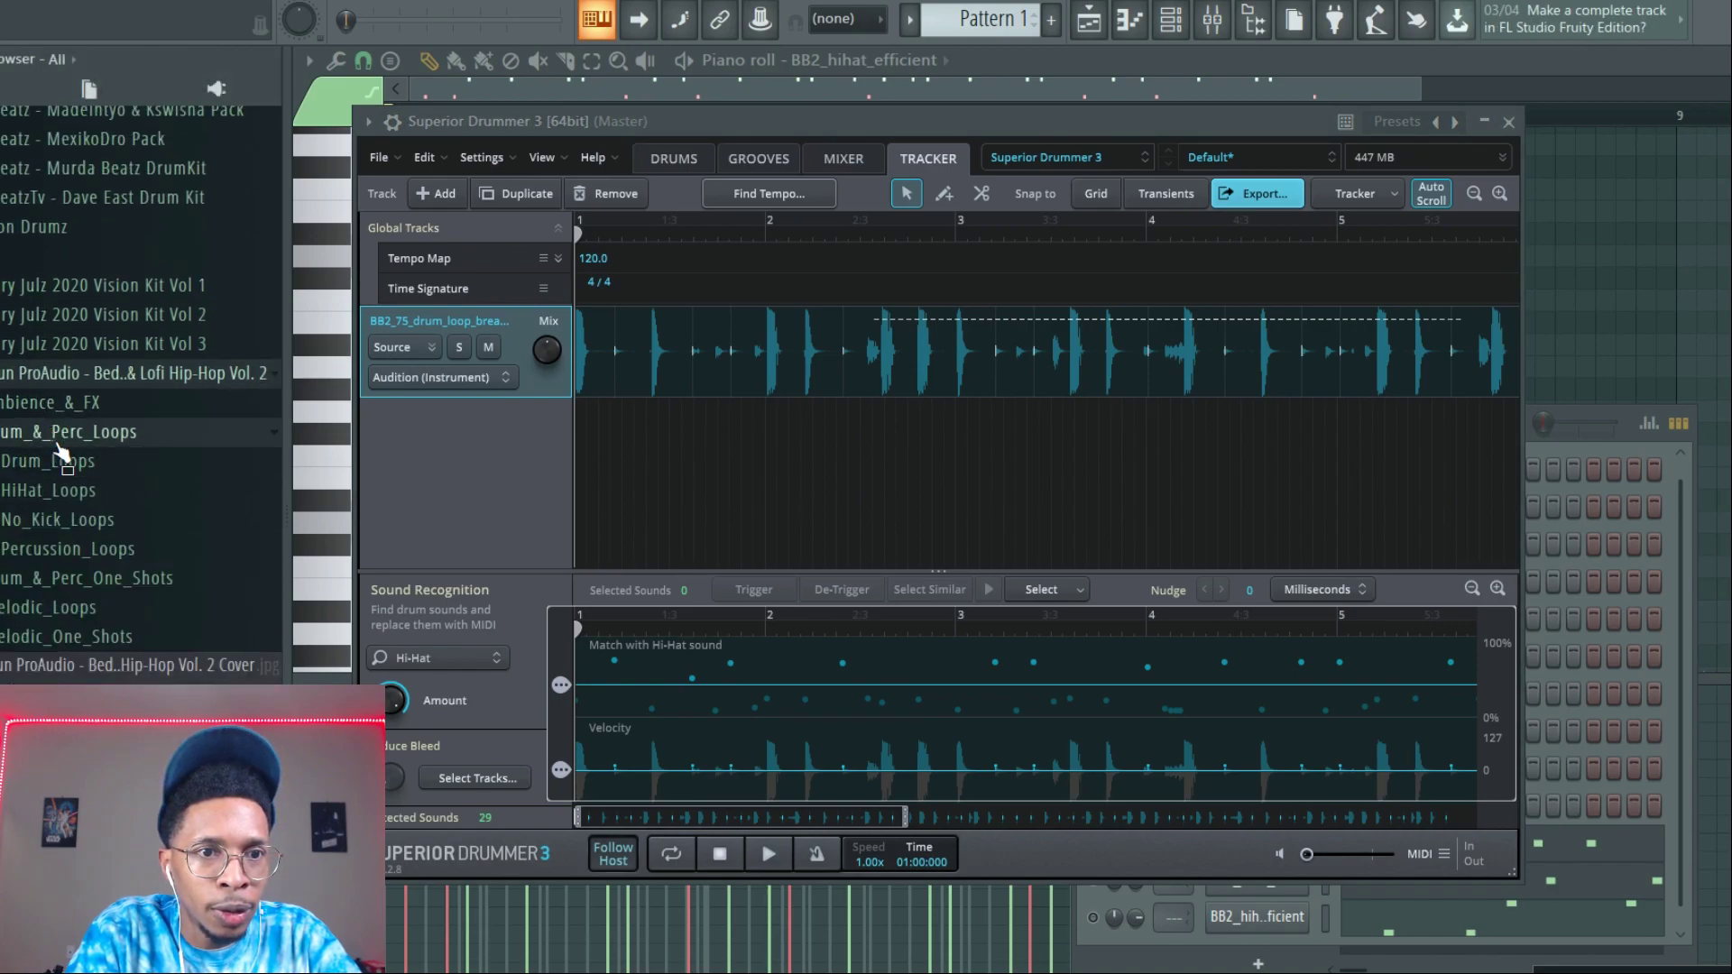
left_click(65, 461)
scroll(99, 561, "down", 2)
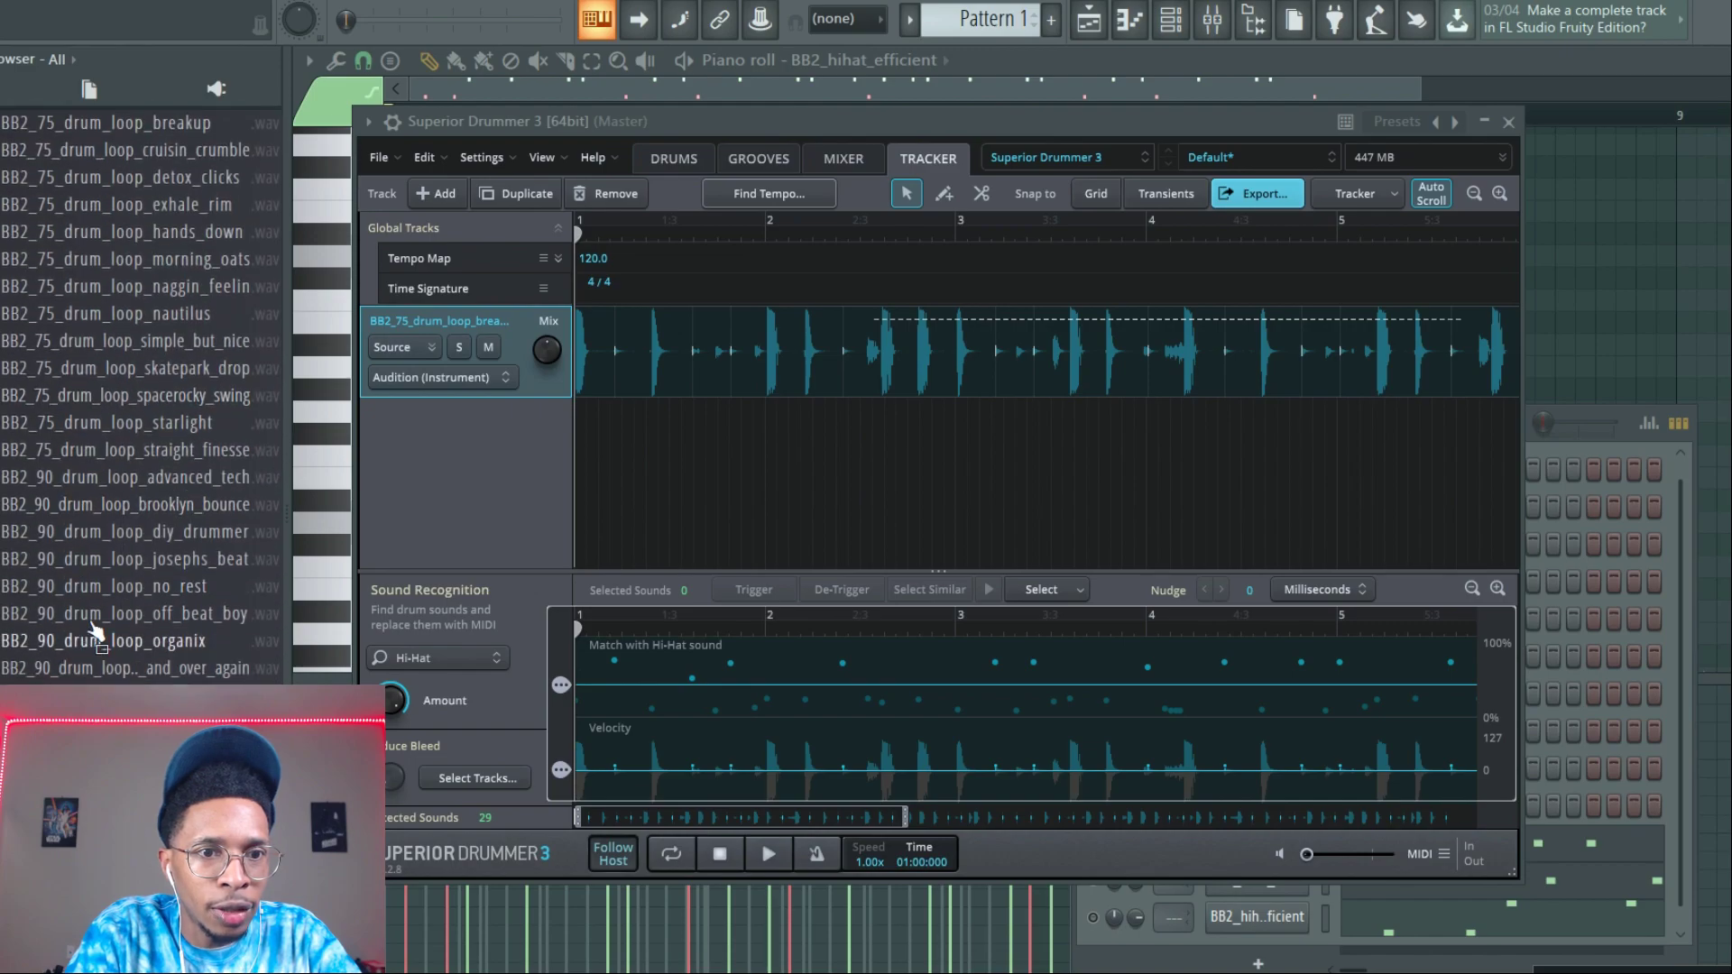
left_click(103, 588)
left_click_drag(104, 588, 408, 512)
left_click_drag(643, 339, 646, 337)
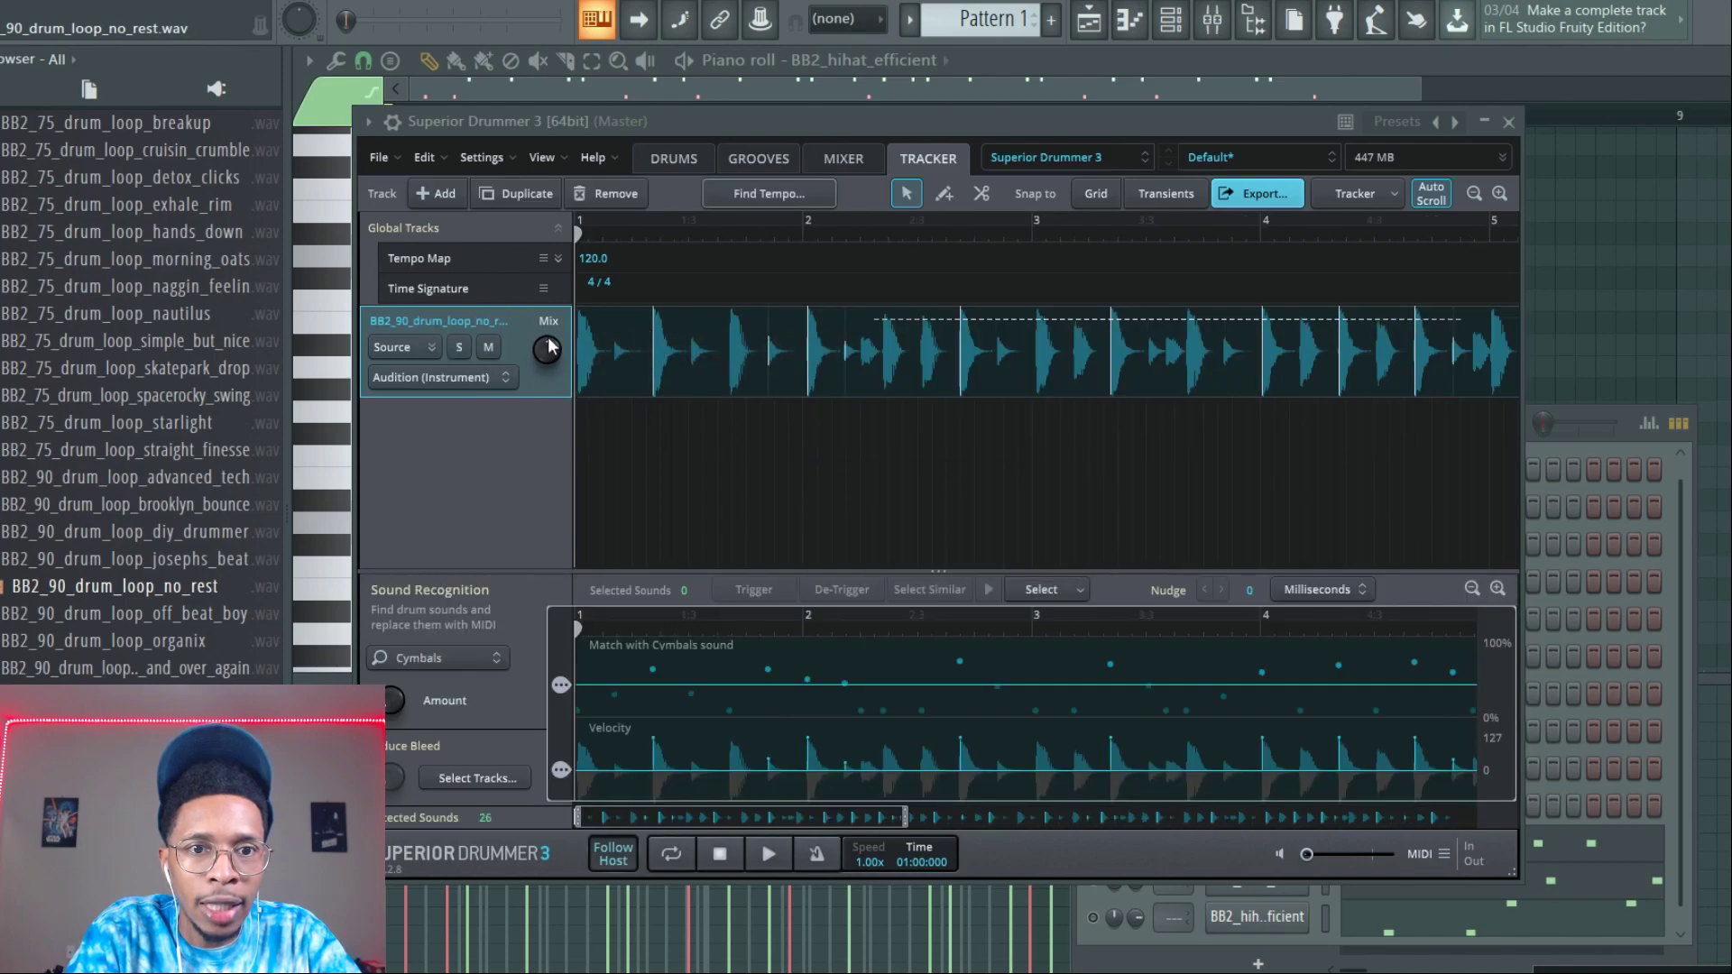
Set the sound recognition of the BB2_90_drum_loop_no_rest track to Kick.
left_click(465, 658)
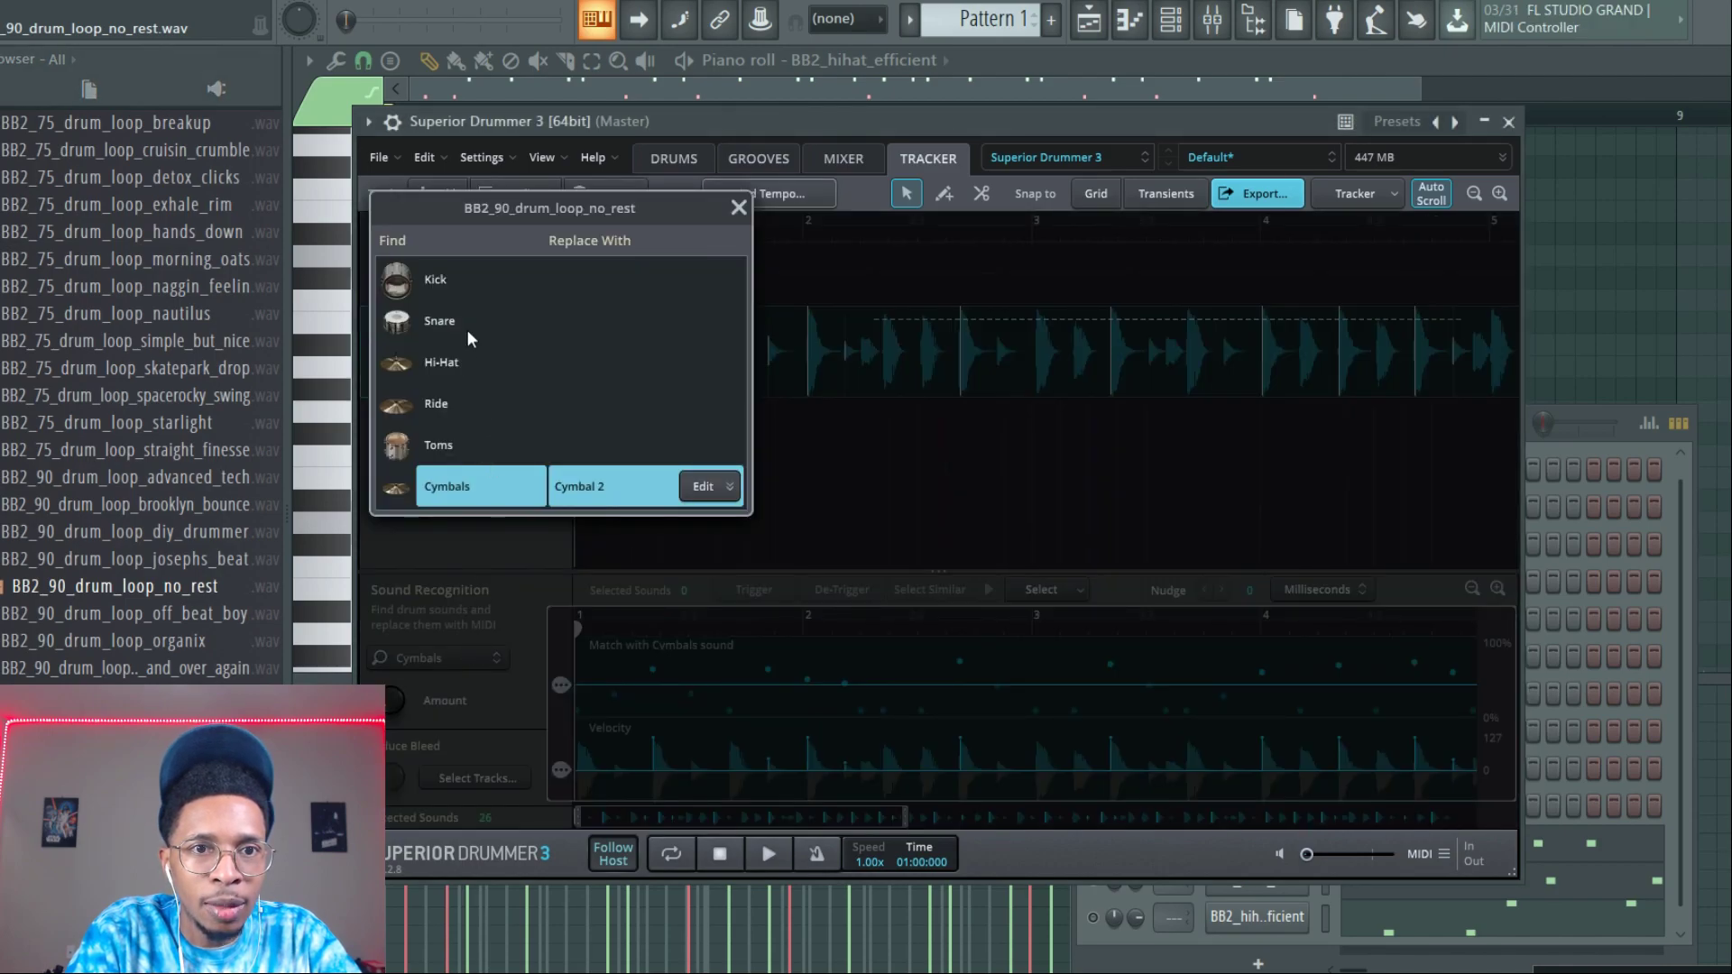
left_click(444, 285)
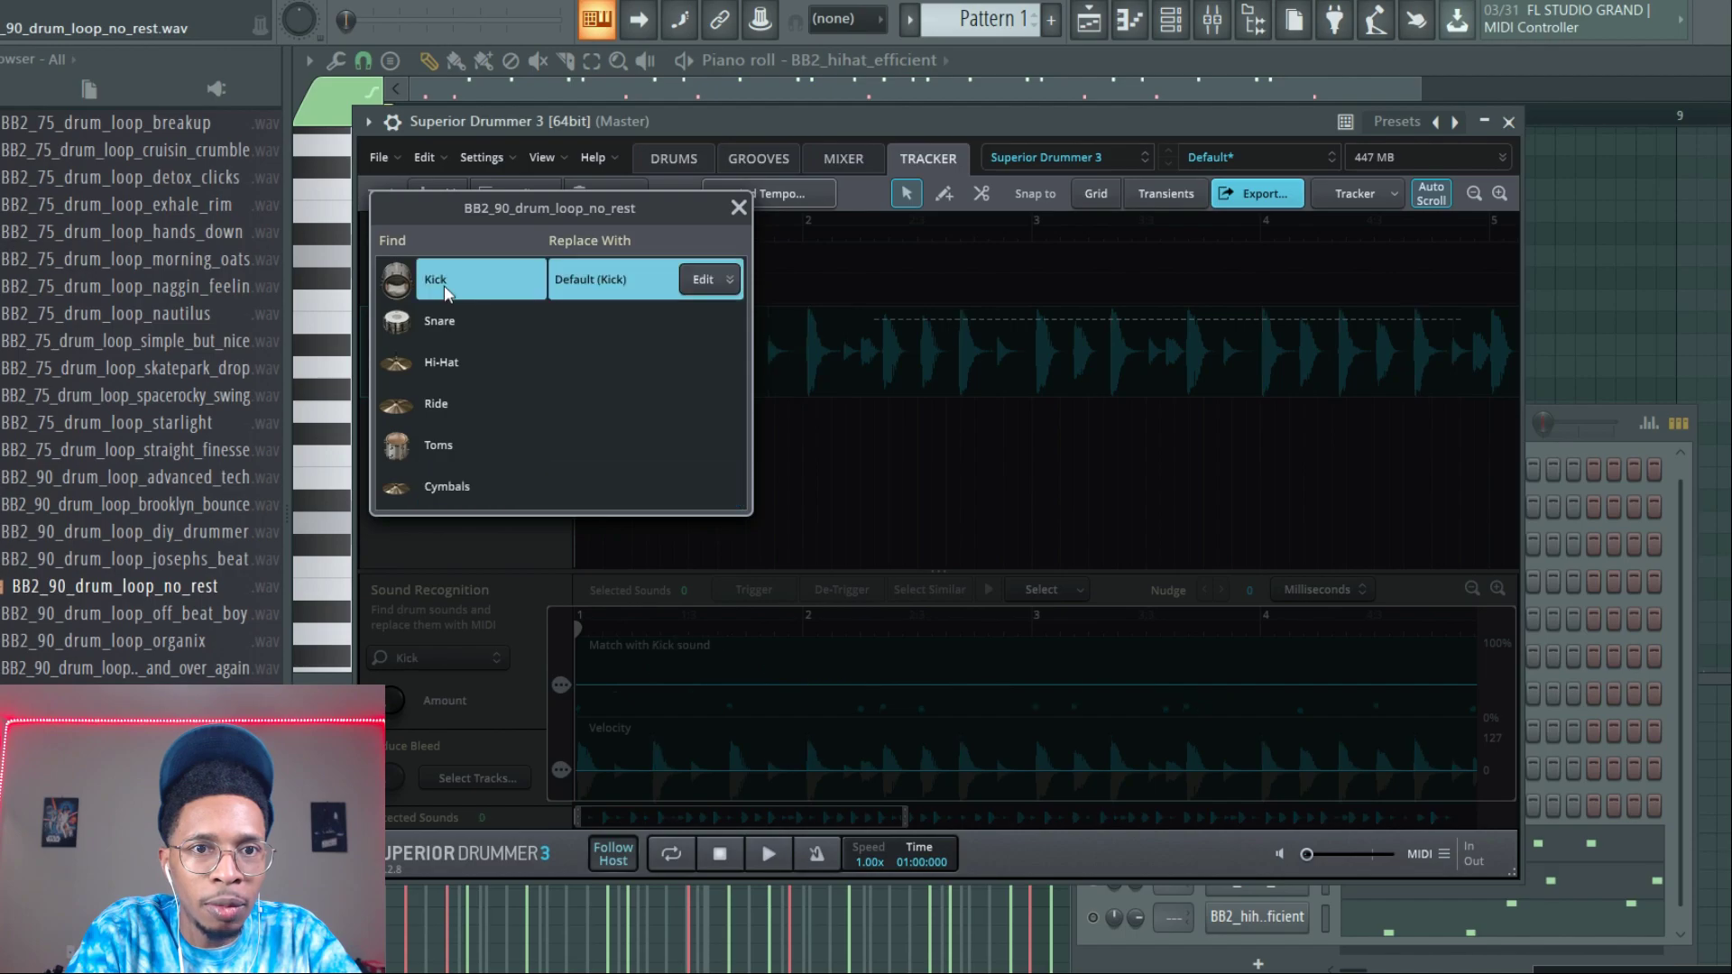
left_click(738, 208)
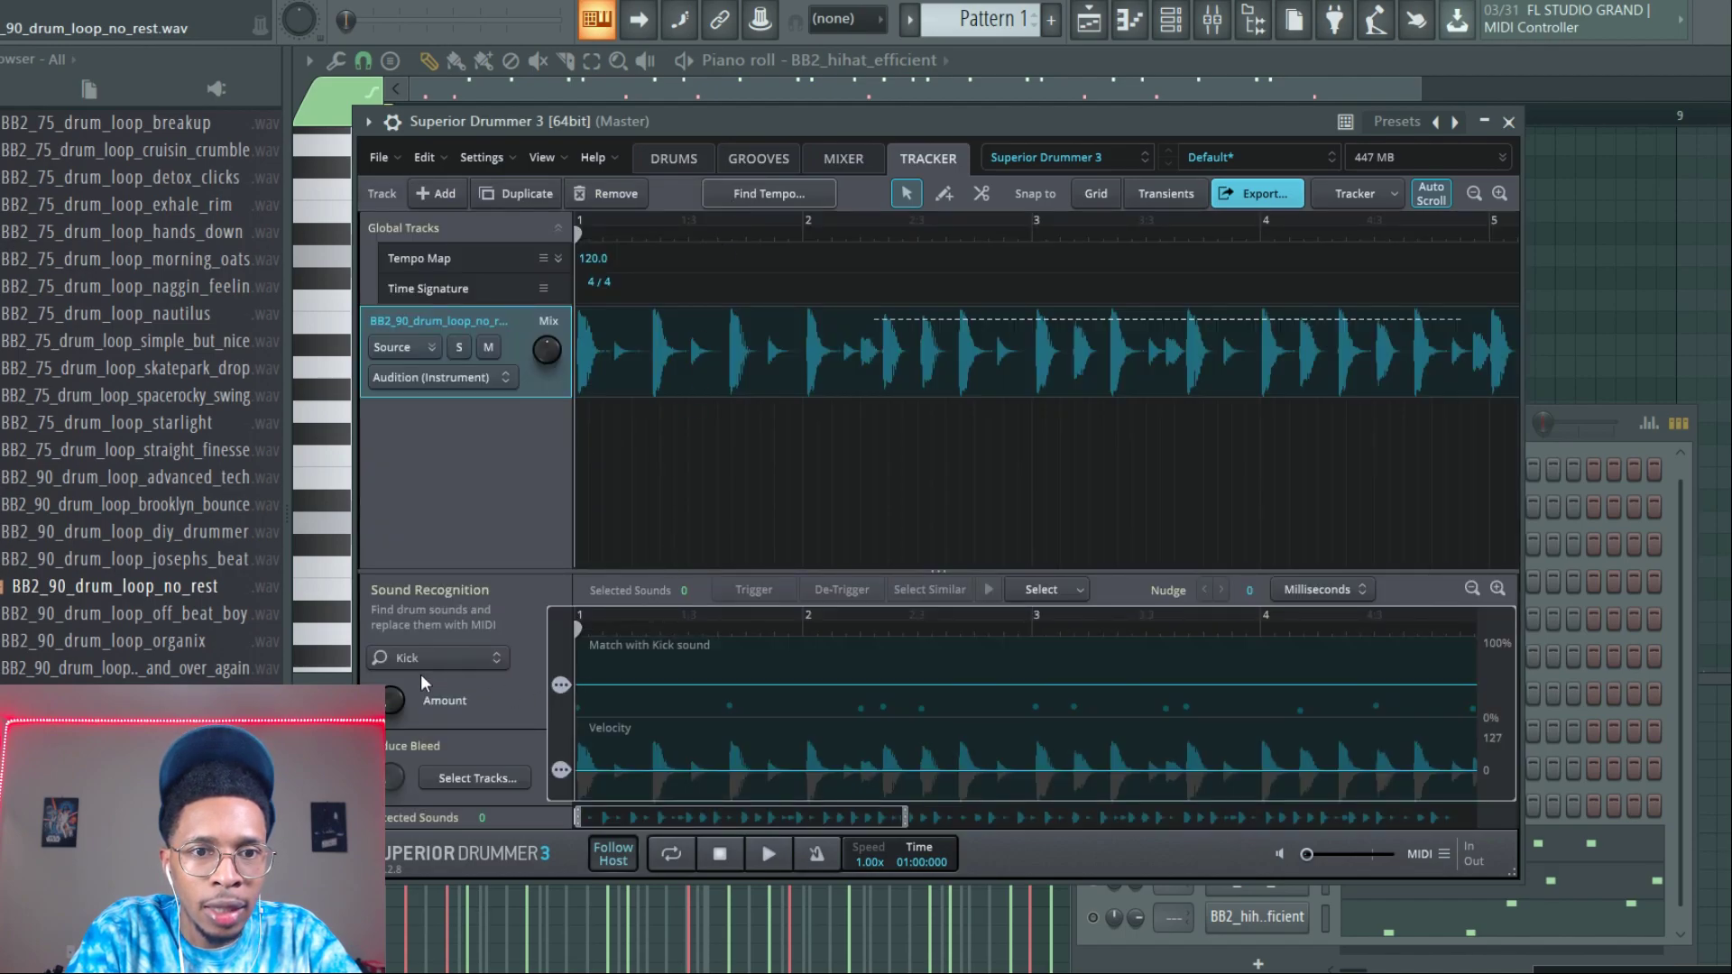
Adjust the kick recognition Amount and play back the new loop to check the detection.
left_click_drag(397, 700, 386, 603)
key("space")
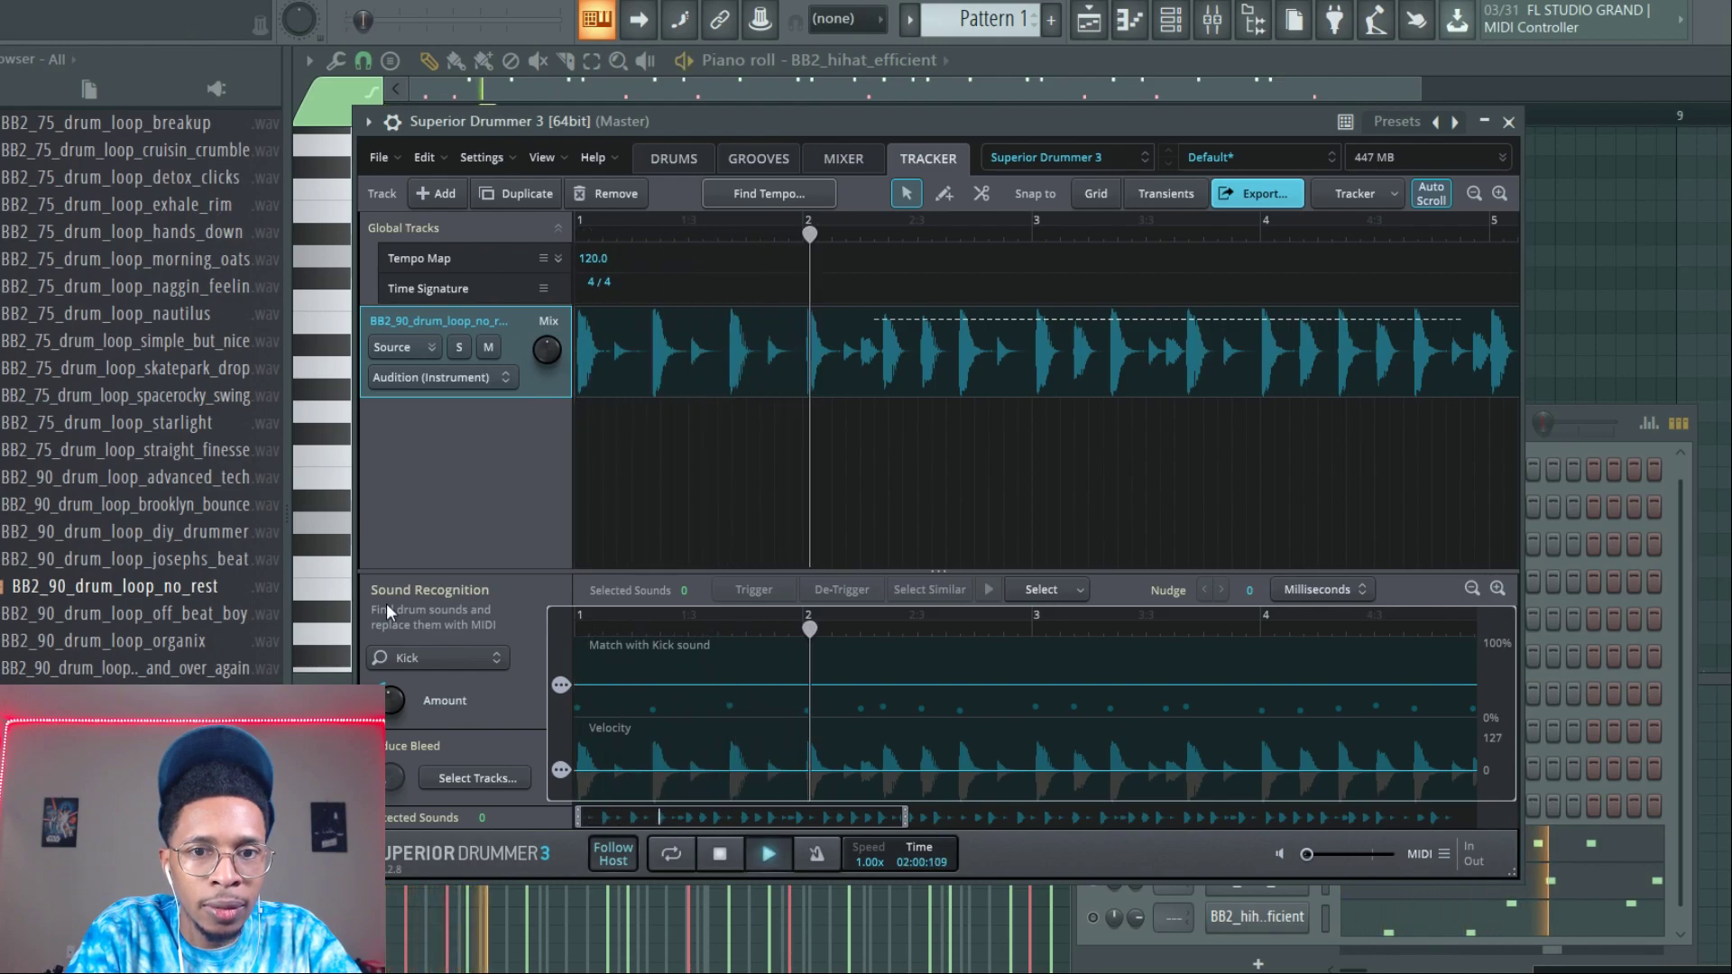
key("space")
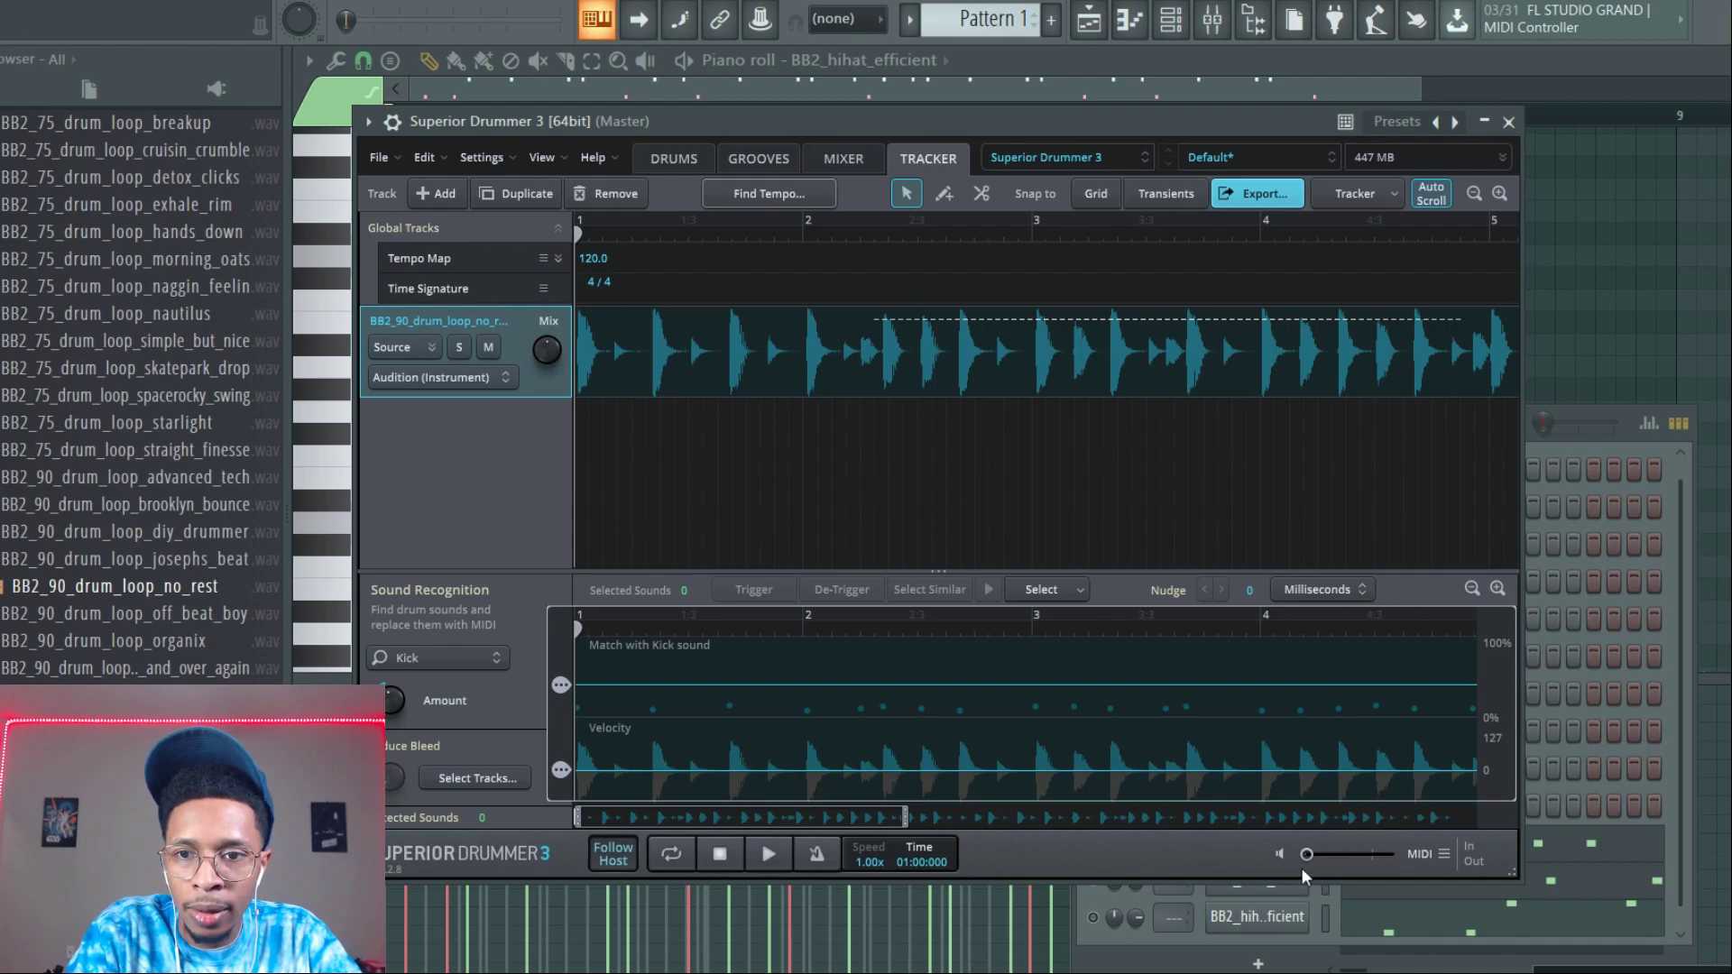
Play back the BB2_90_drum_loop_no_rest track briefly, and open the Tracker's MIDI export for it.
key("space")
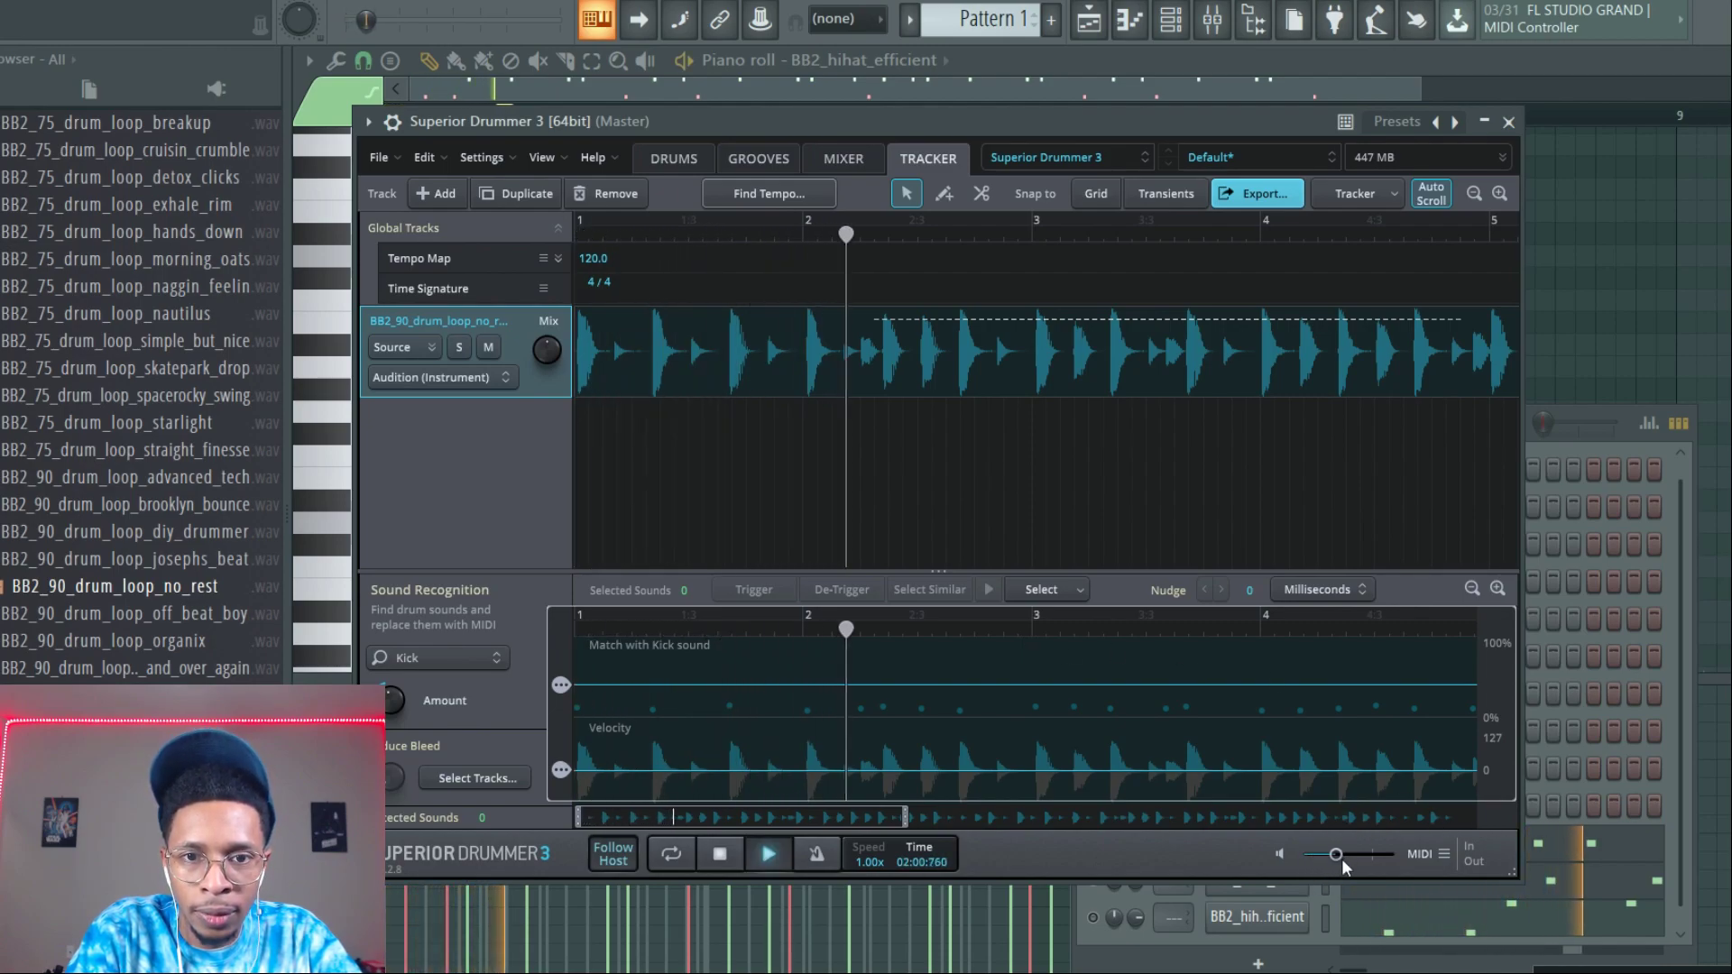
key("space")
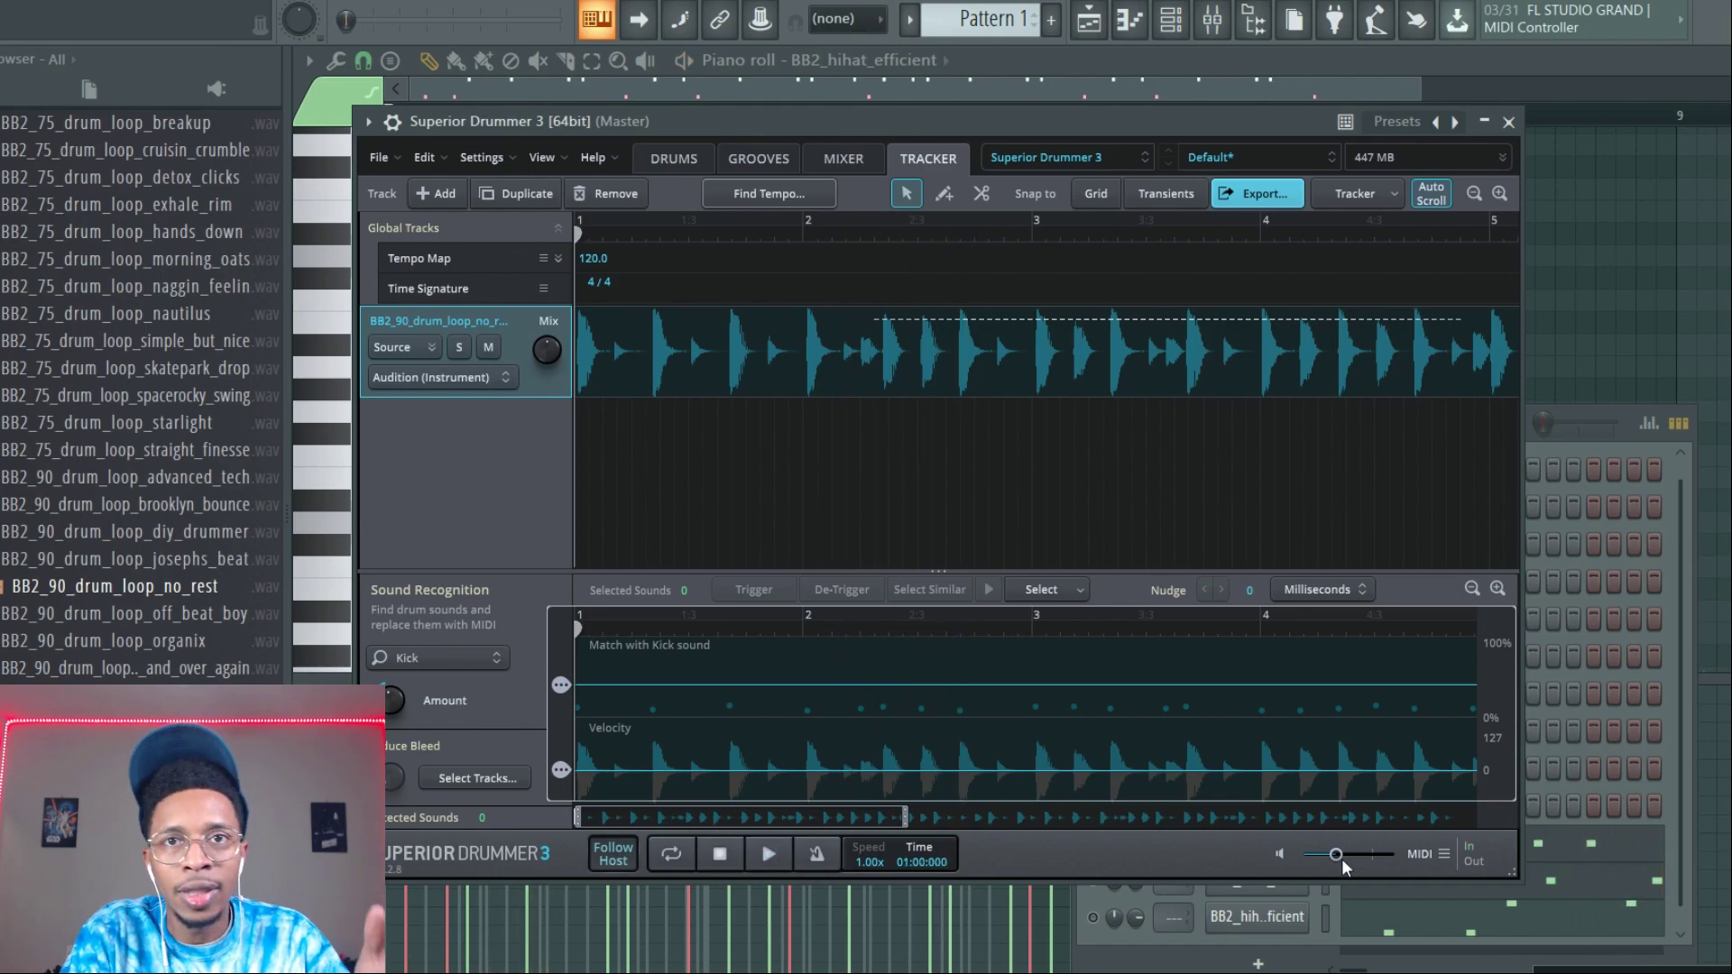
left_click_drag(1111, 115, 696, 197)
left_click_drag(1144, 423, 1267, 196)
left_click_drag(831, 204, 1086, 117)
left_click(1081, 193)
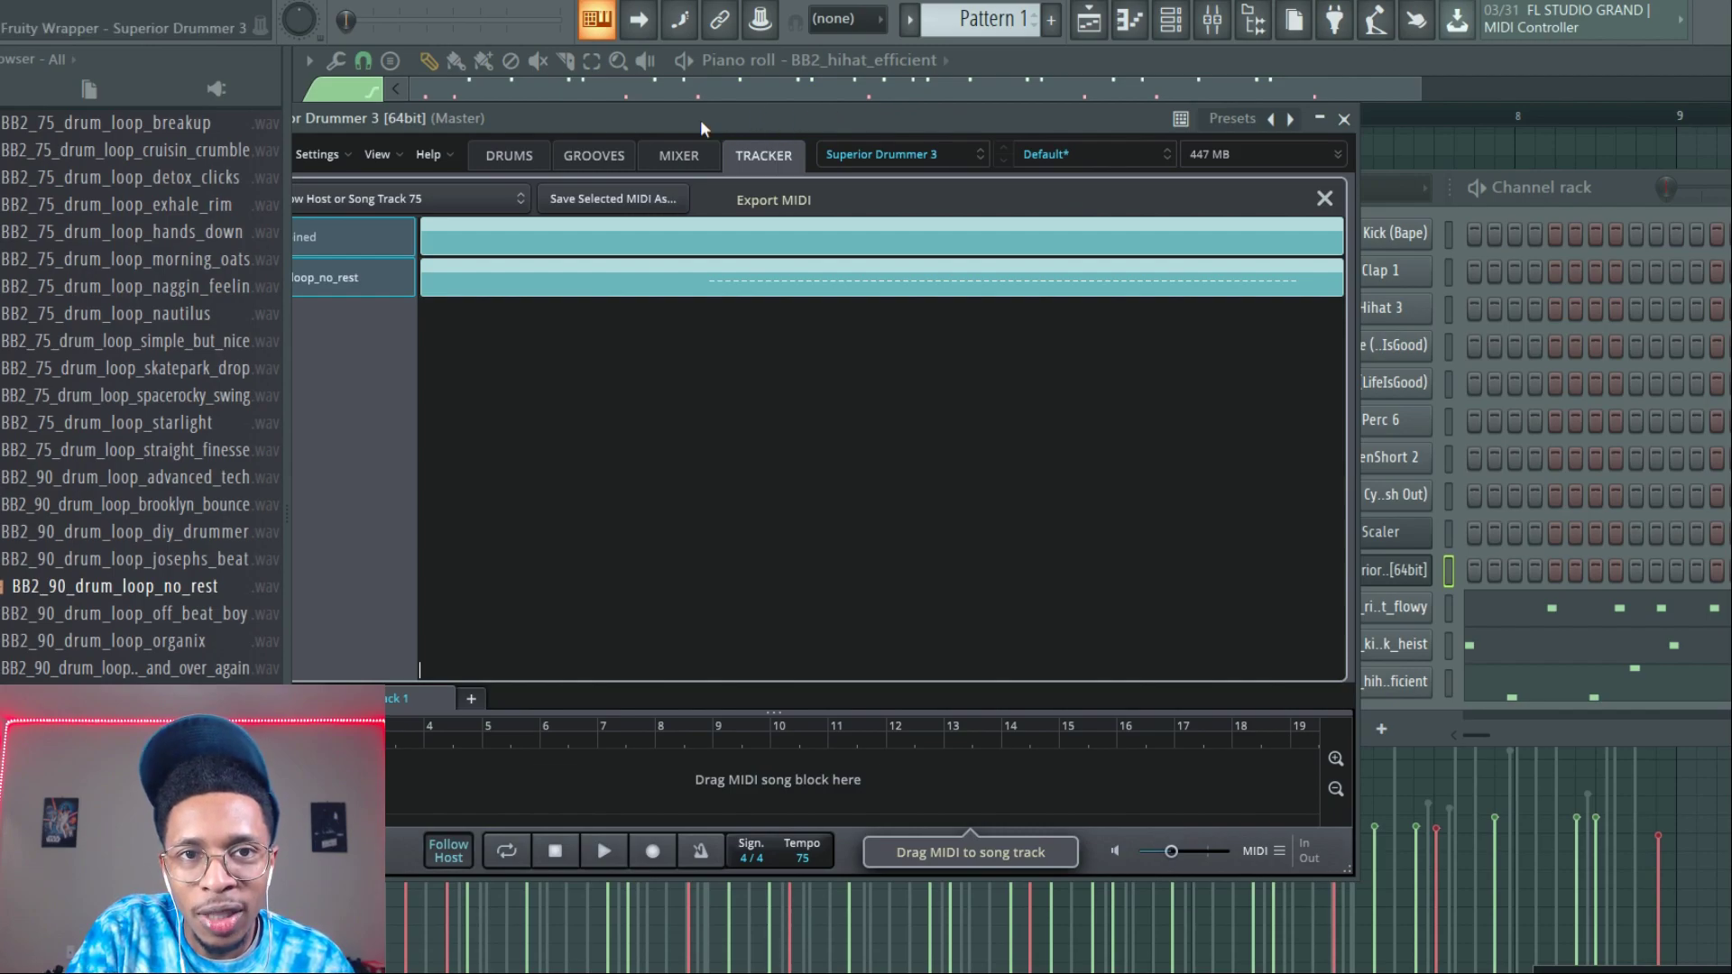
Return to the drum kit view and load the Hip-Hop! EZX library in place of the Superior Drummer 3 core library.
left_click(604, 152)
left_click(532, 154)
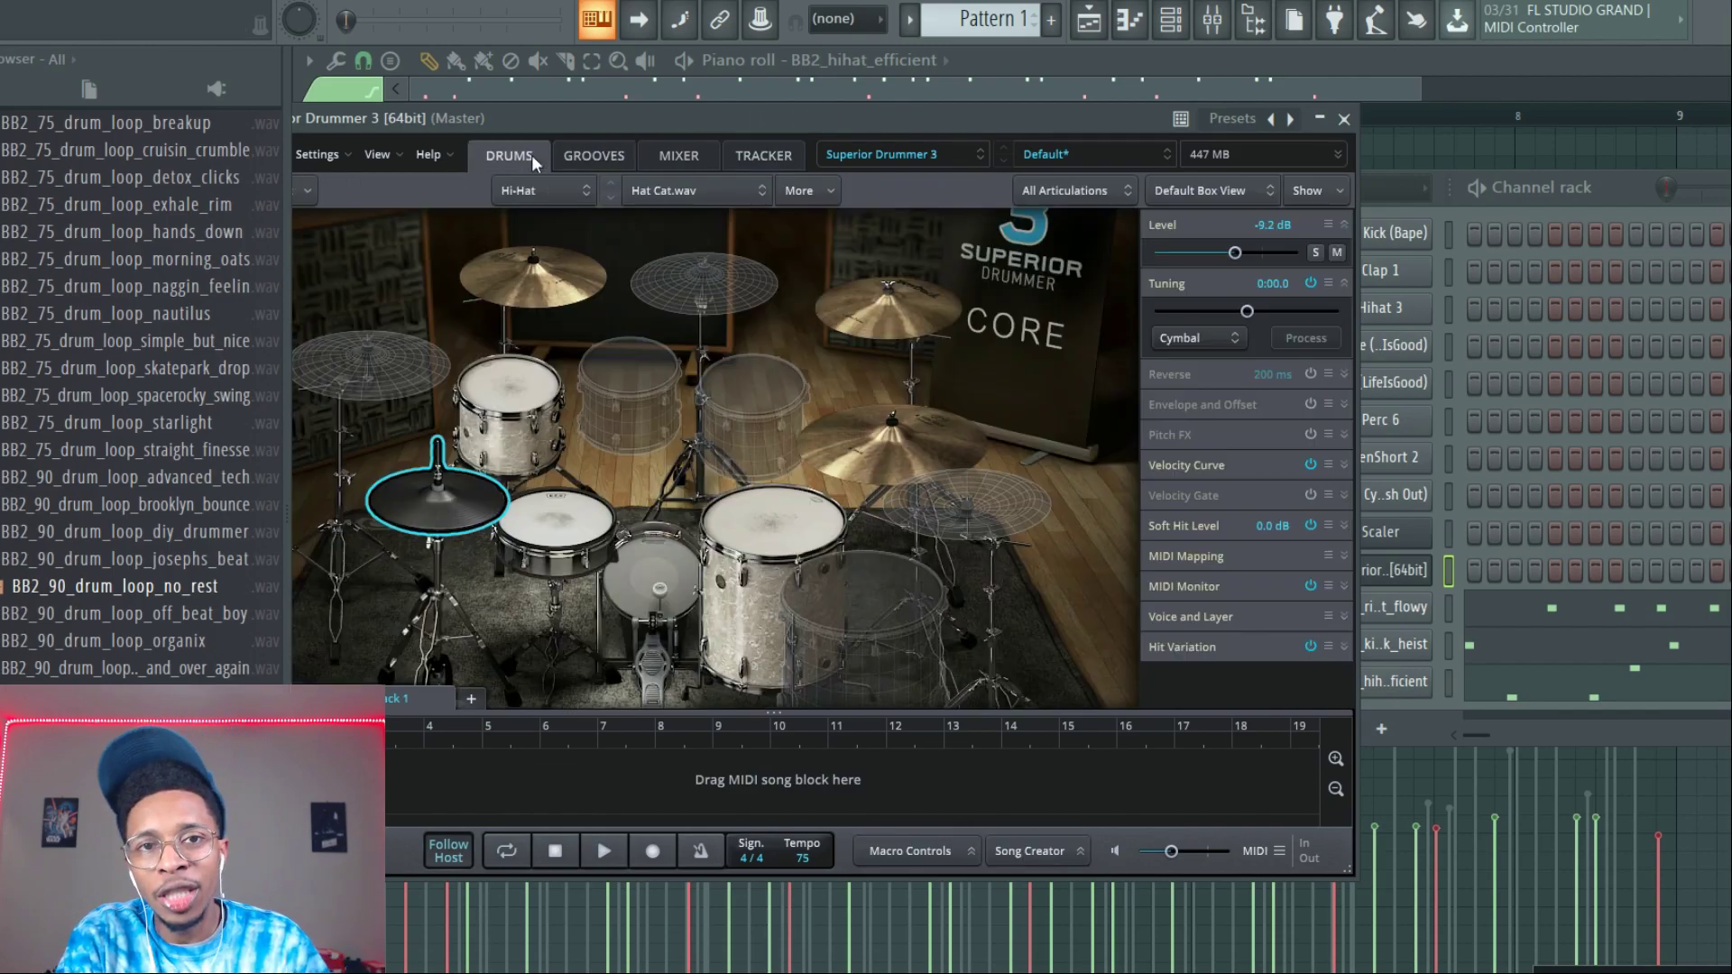
left_click(894, 154)
left_click(907, 309)
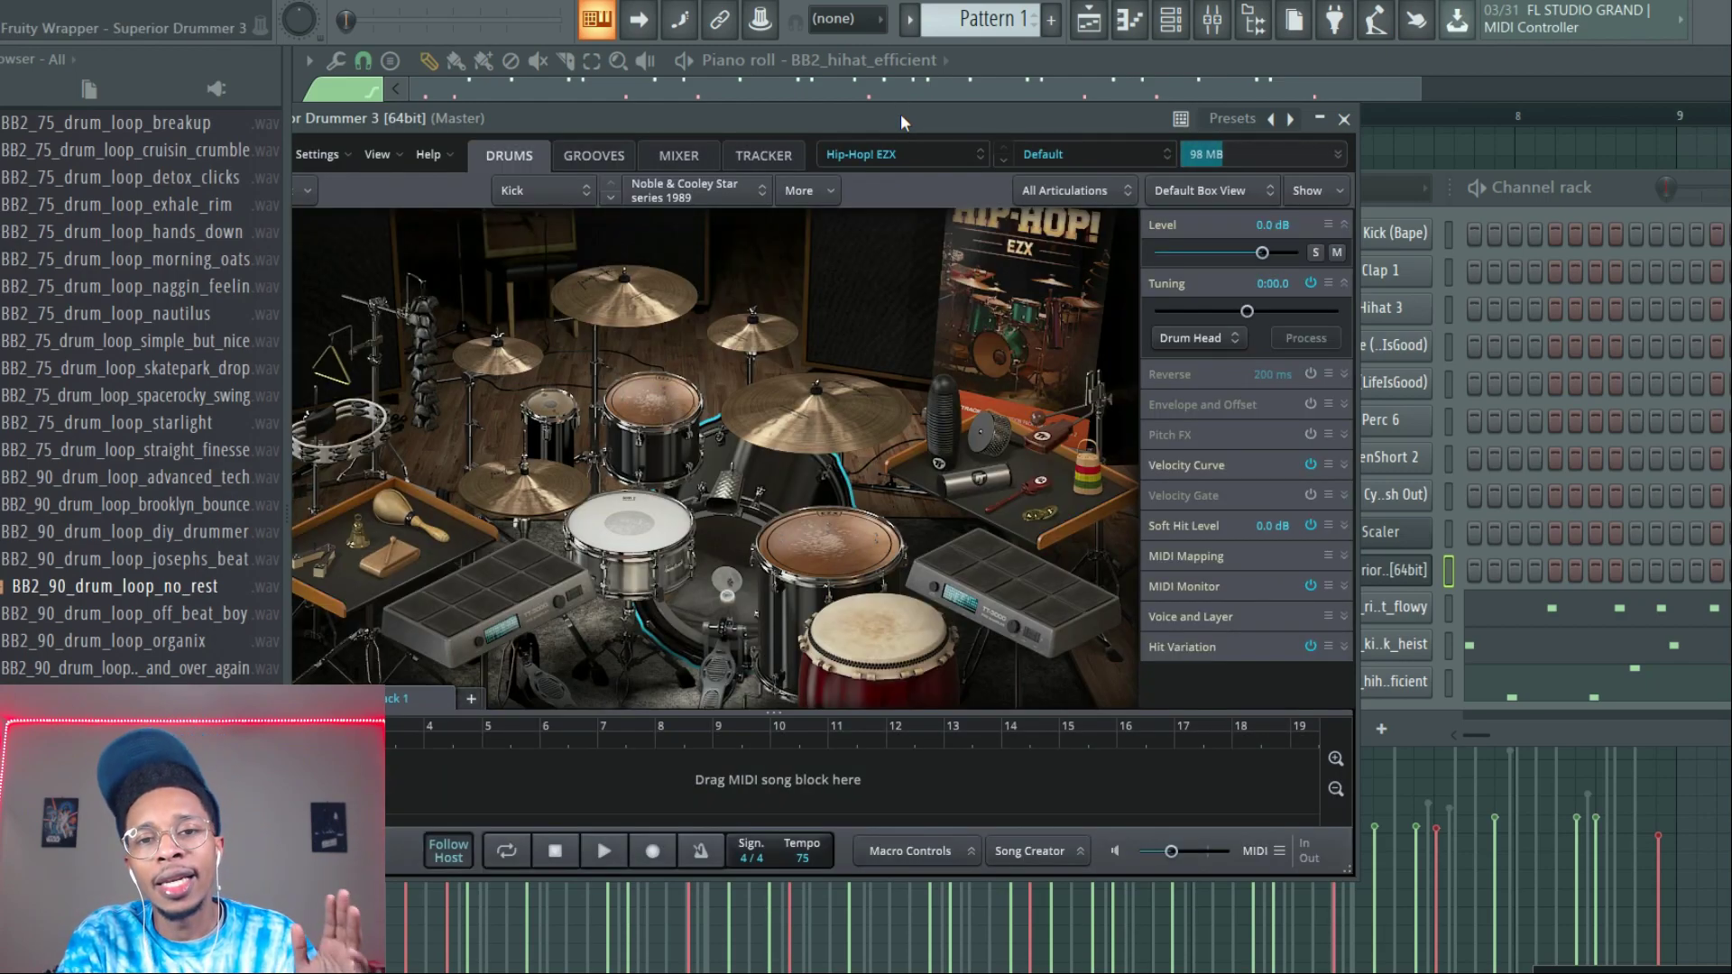
left_click_drag(900, 114, 1111, 127)
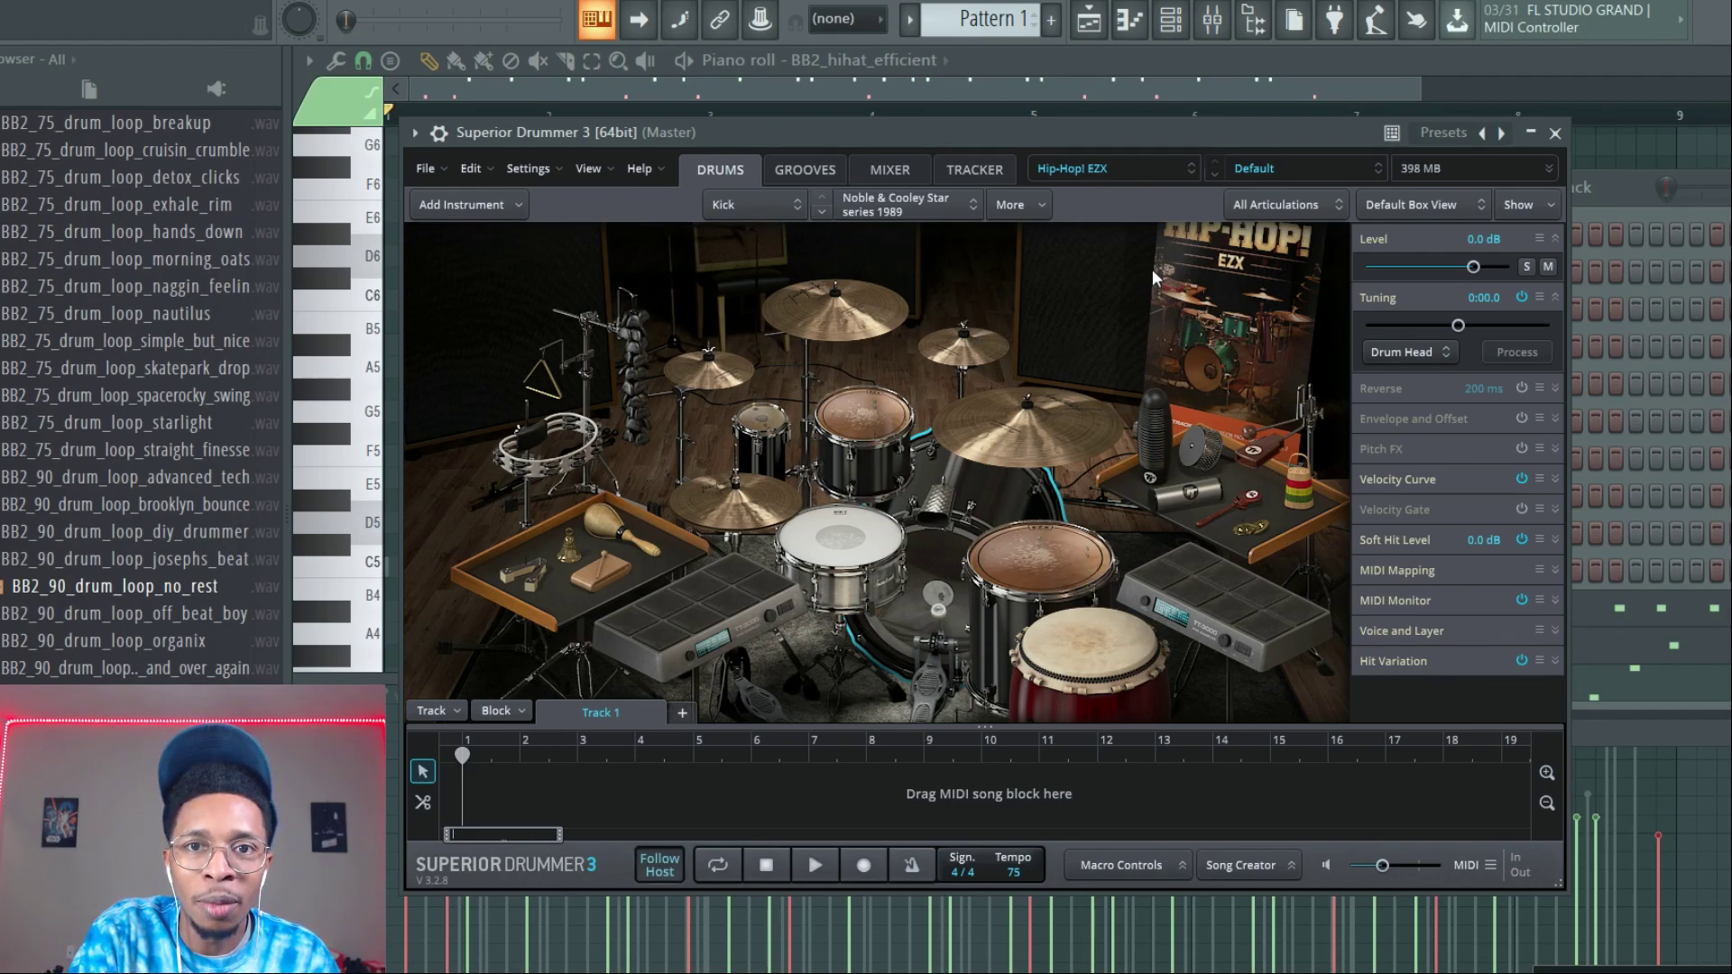
left_click(915, 206)
left_click(915, 205)
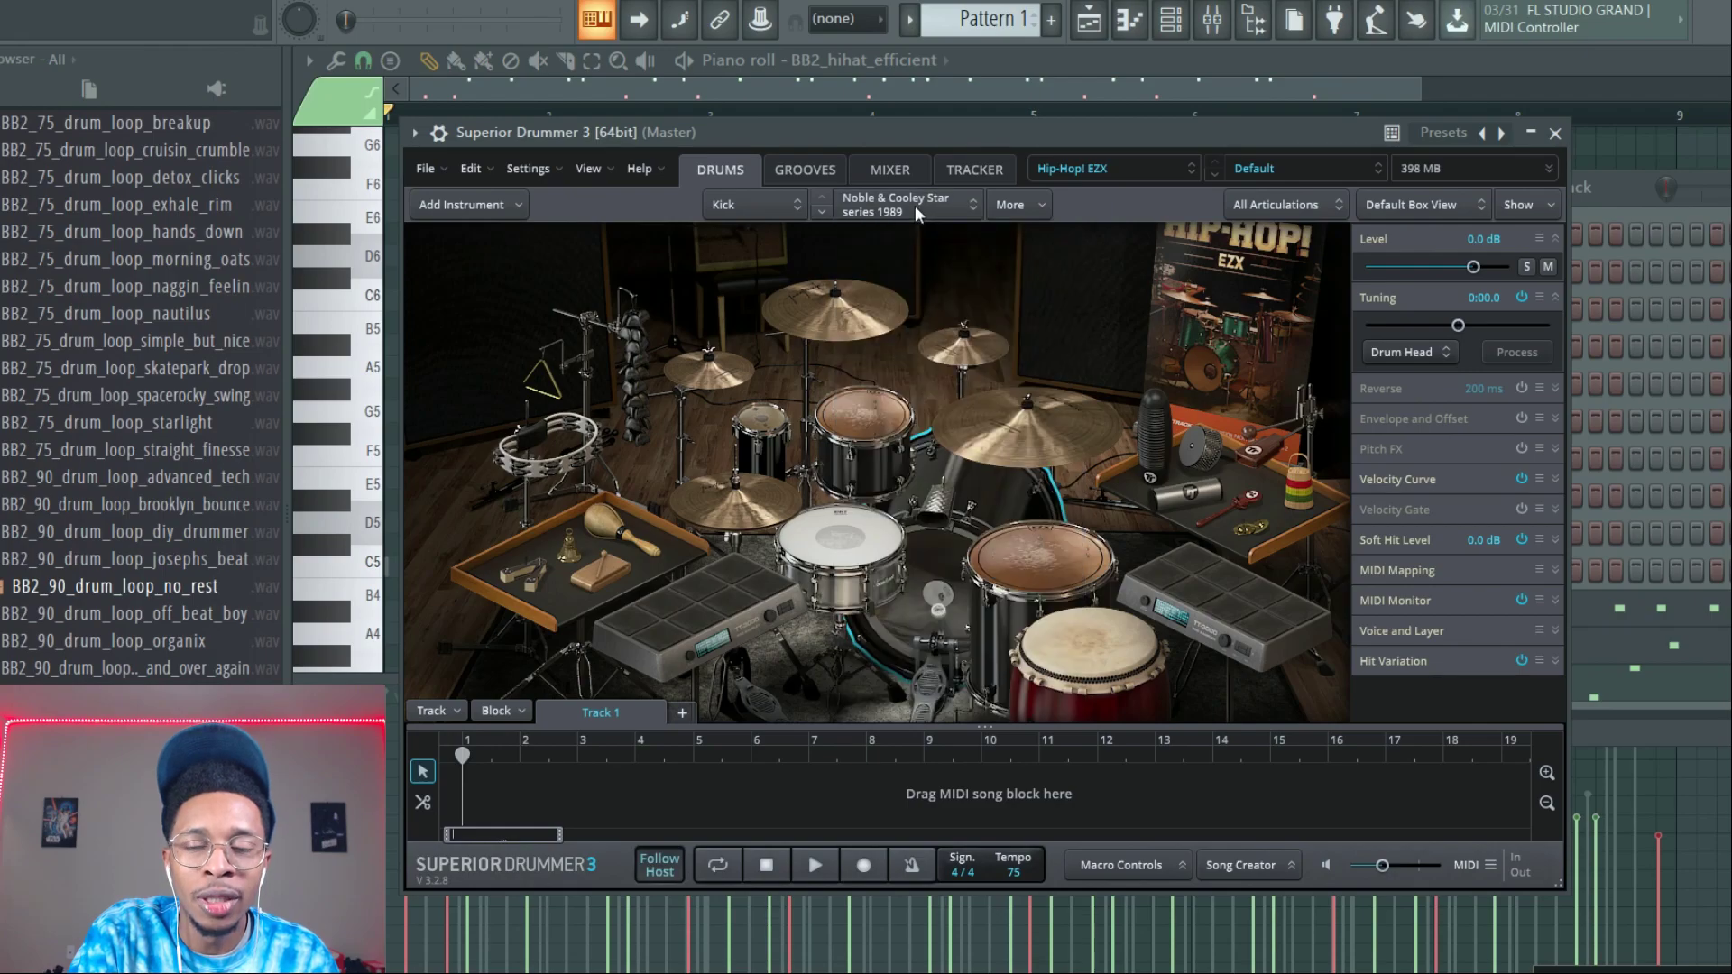